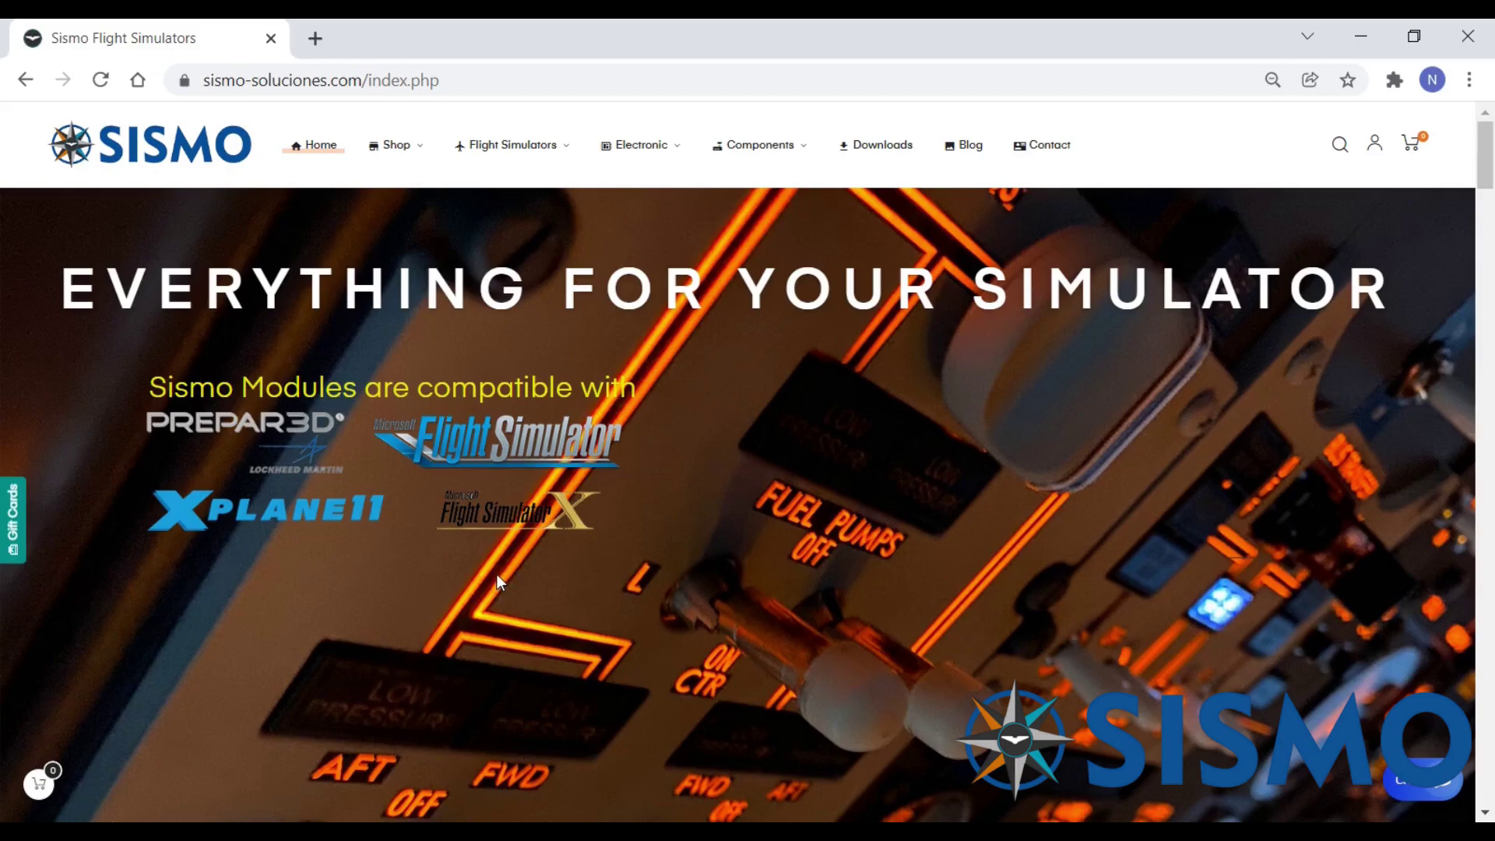
# Step: Download the OrbitXP V4.0 archive from the X-Plane connectors page in the site's Downloads section
pyautogui.click(882, 148)
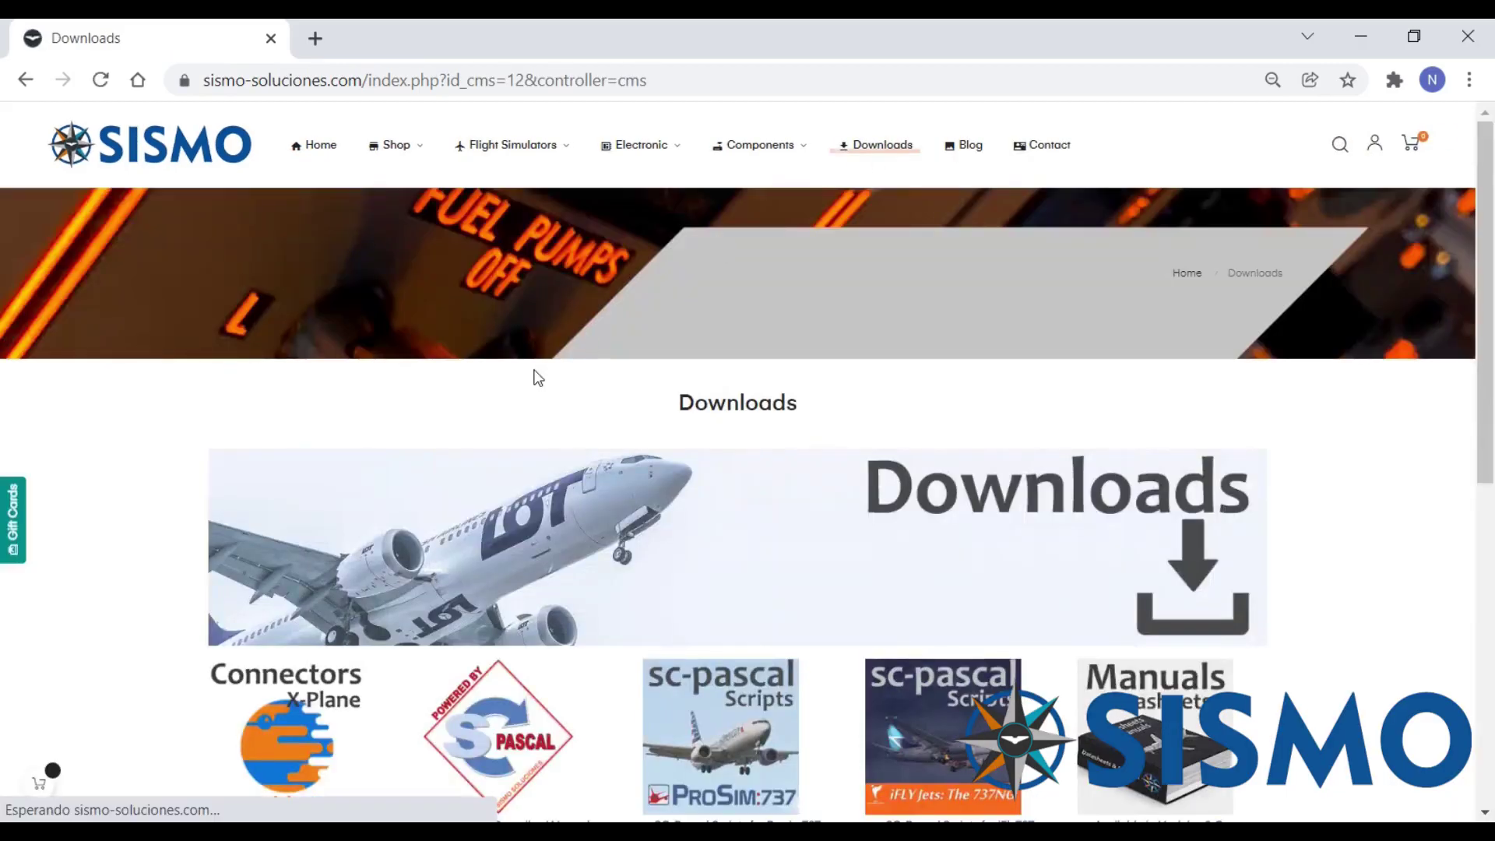
pyautogui.scroll(-2, 534, 382)
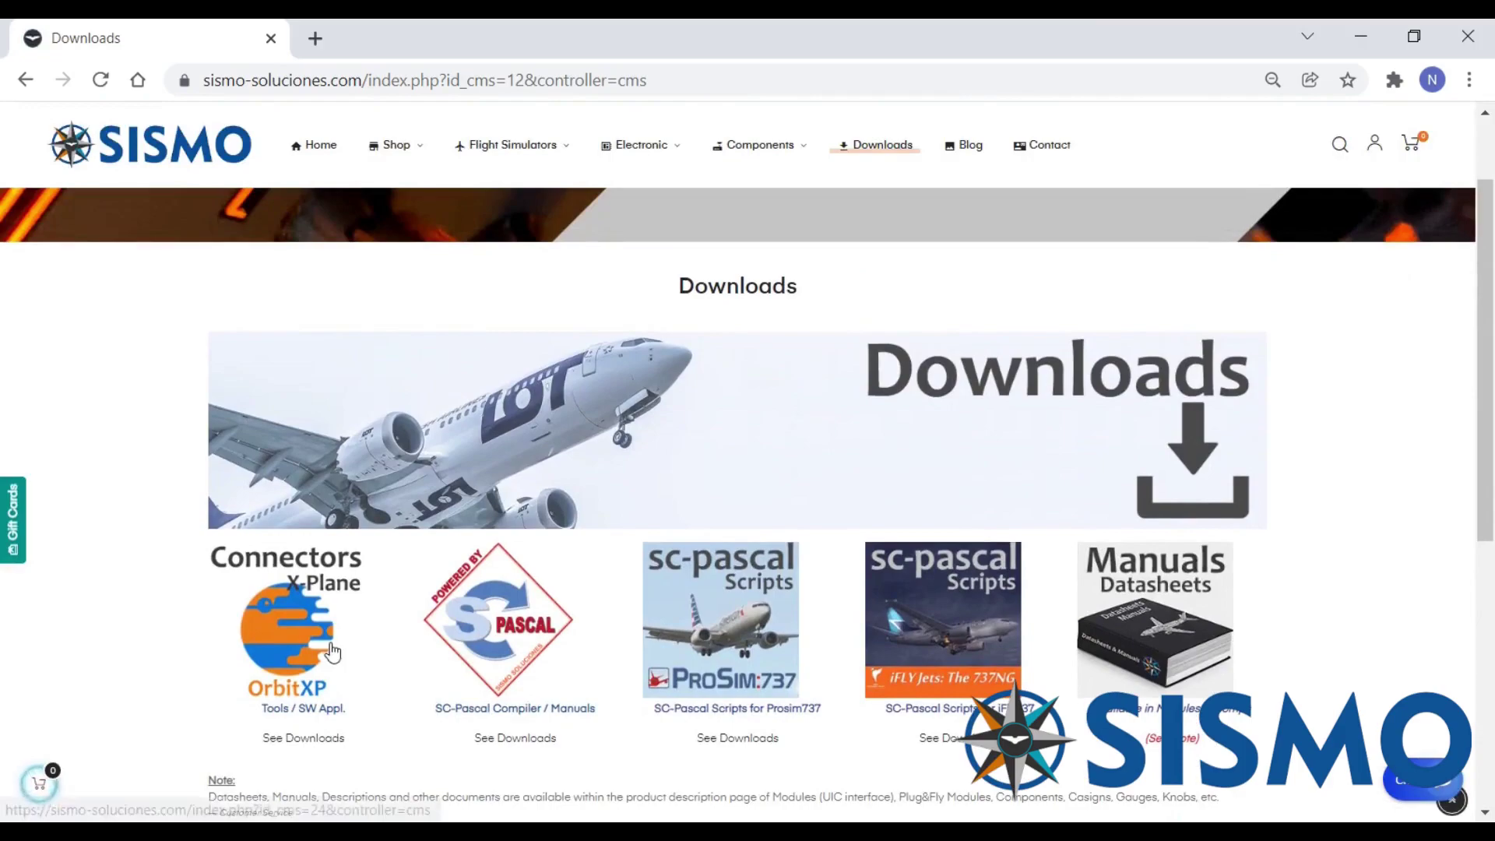
pyautogui.click(303, 647)
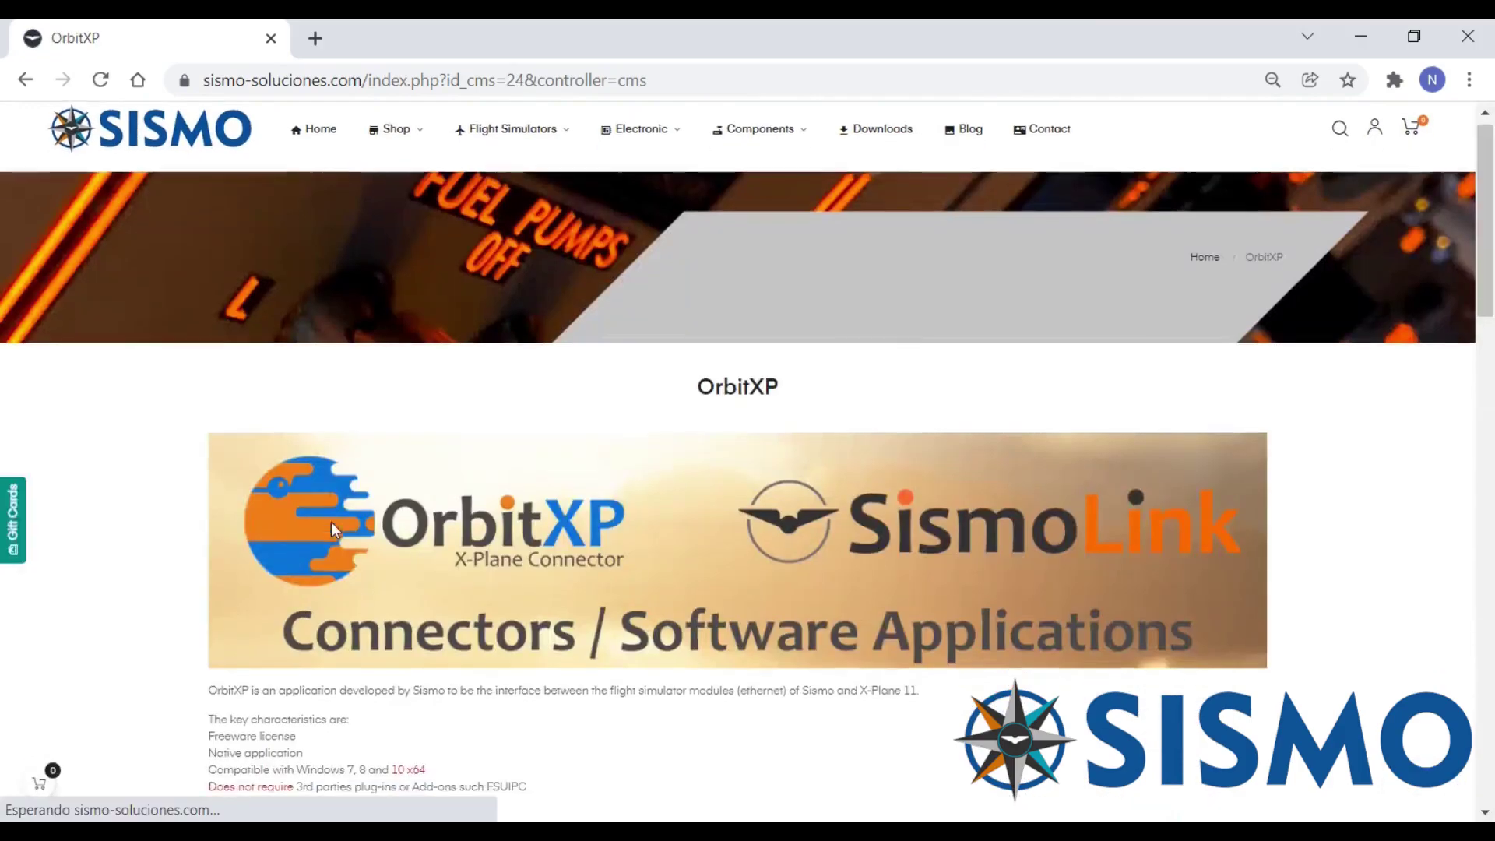
pyautogui.scroll(-7, 331, 529)
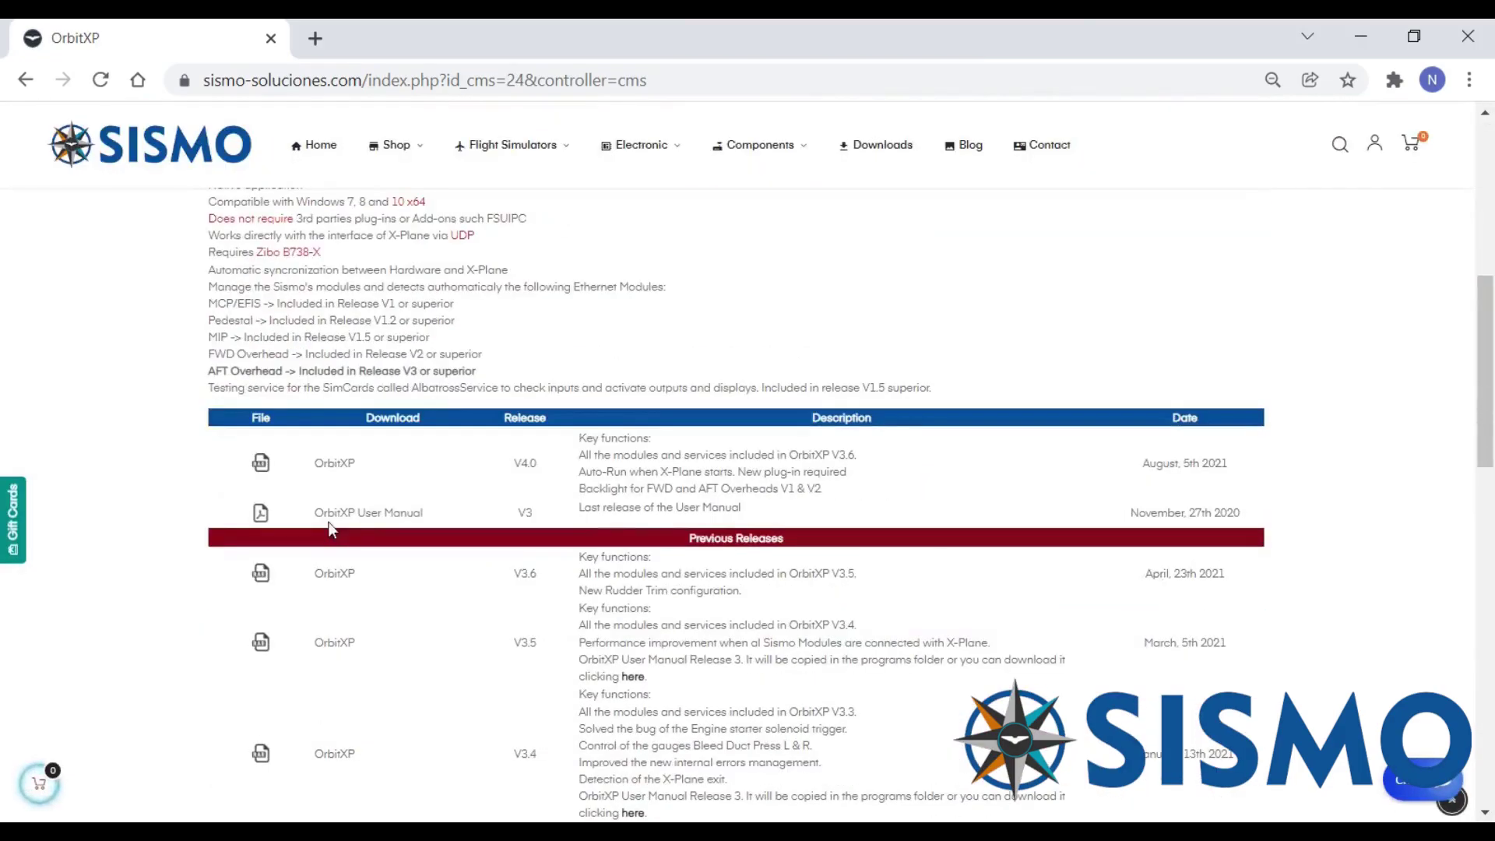
pyautogui.click(261, 467)
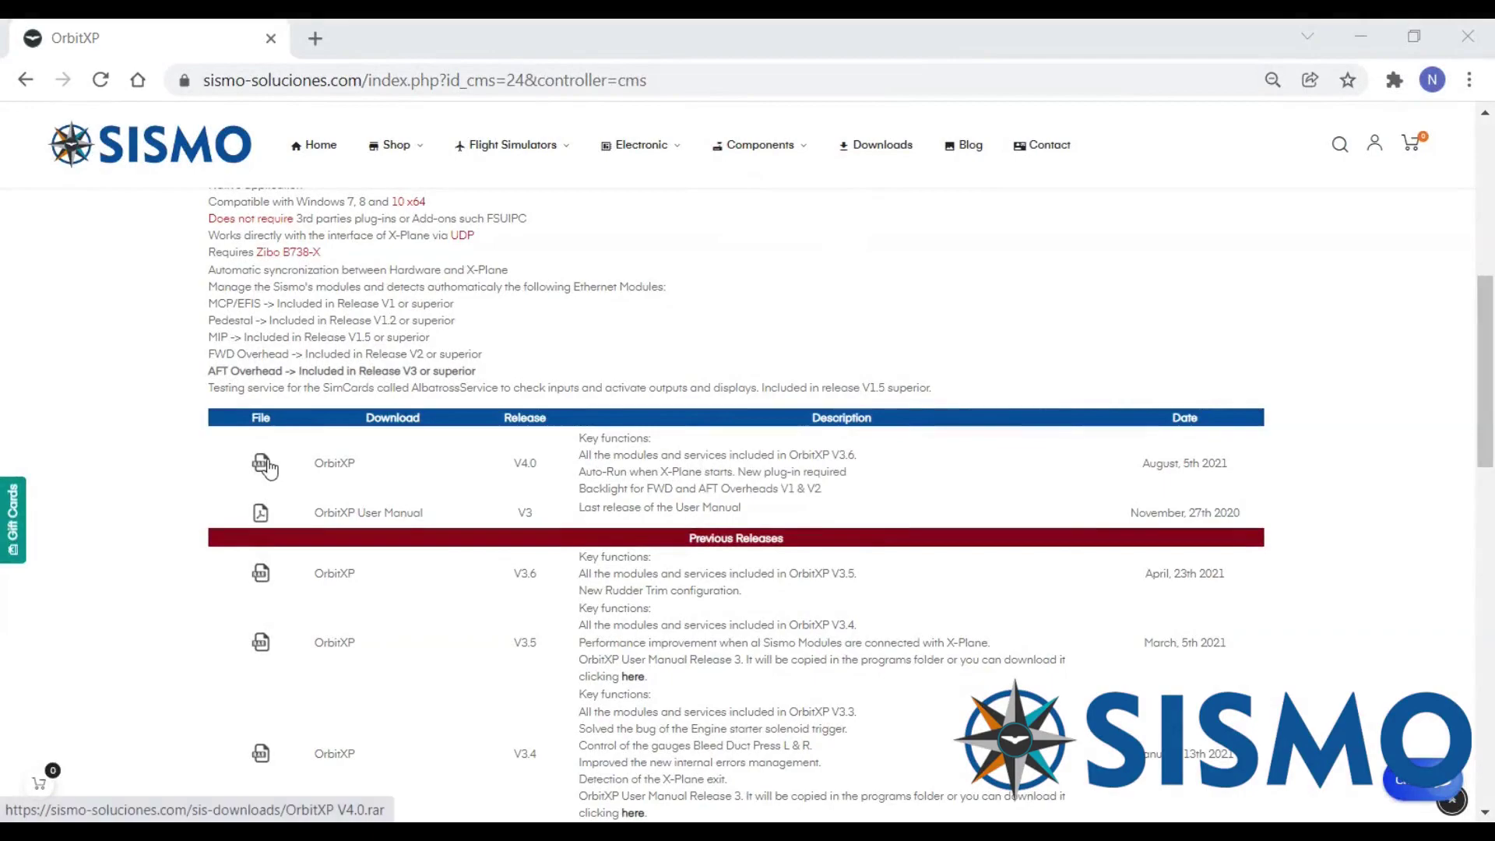
pyautogui.click(263, 464)
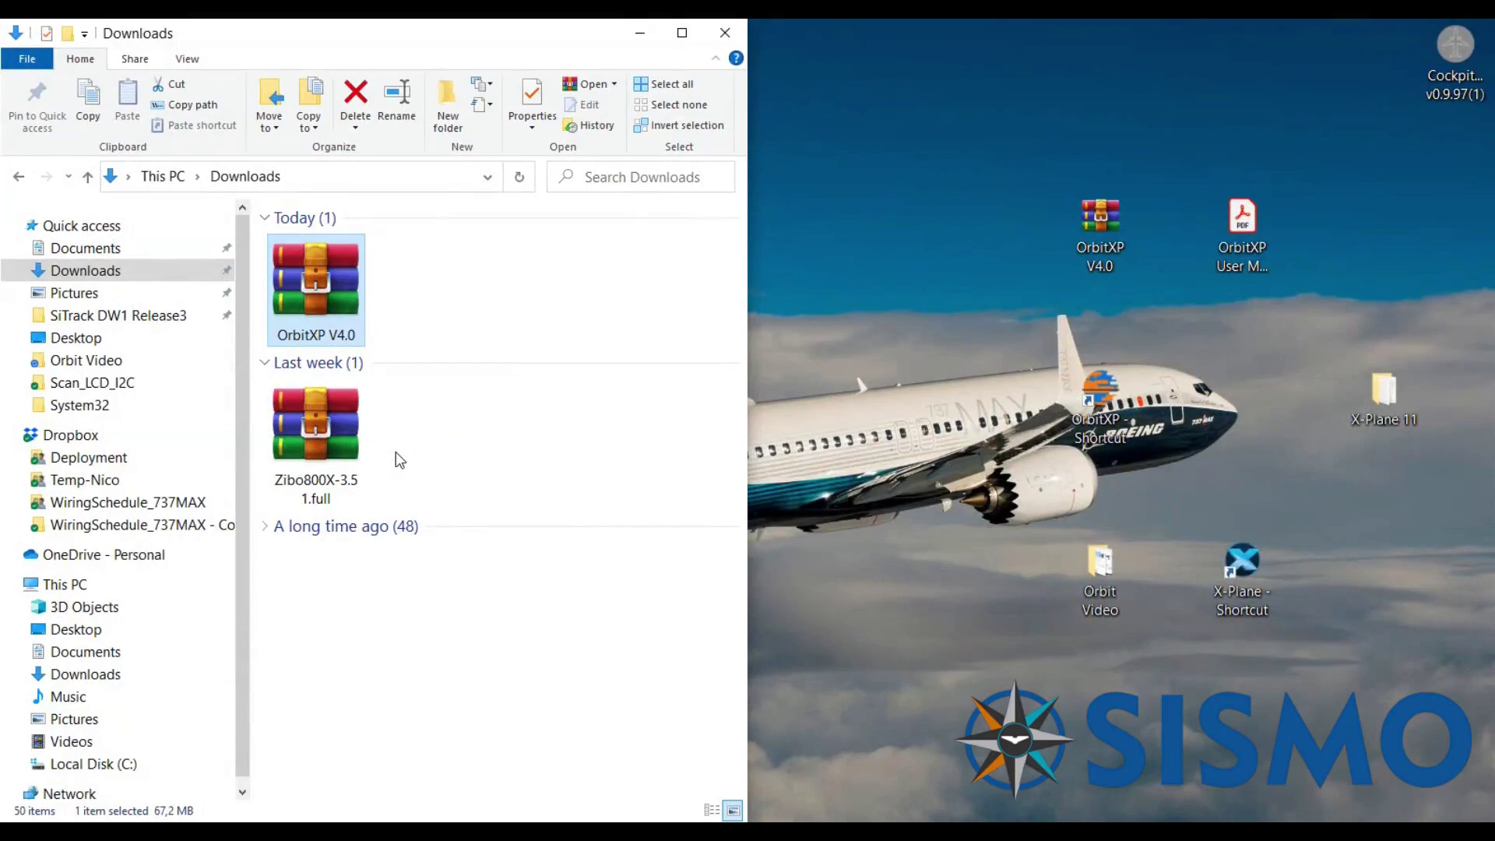
# Step: Open the downloaded OrbitXP V4.0 archive, dismiss the WinRAR trial notice and launch OrbitXP_Setup.msi
pyautogui.doubleClick(316, 302)
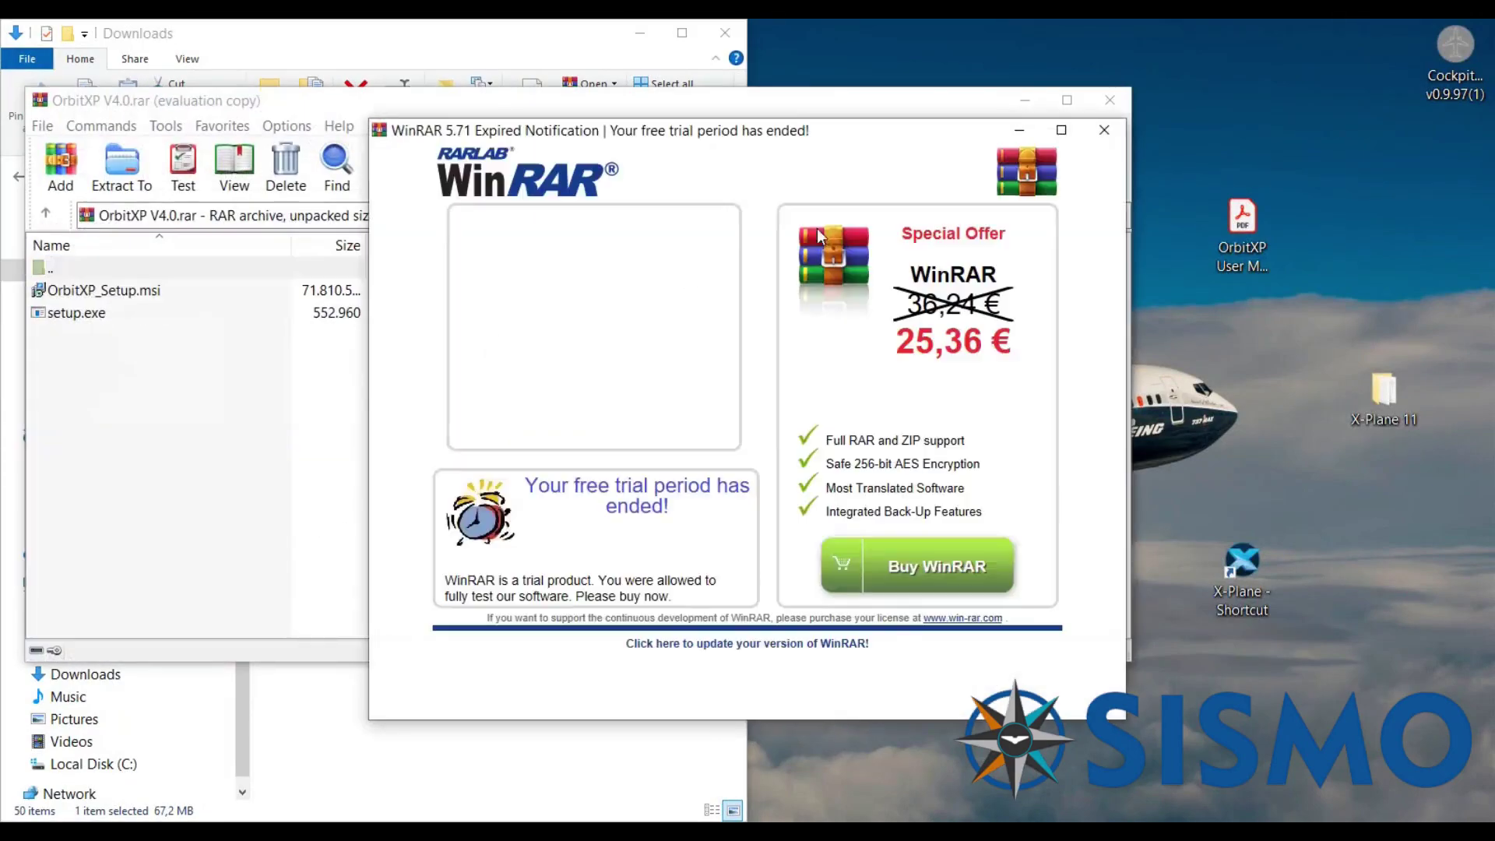
pyautogui.click(1098, 149)
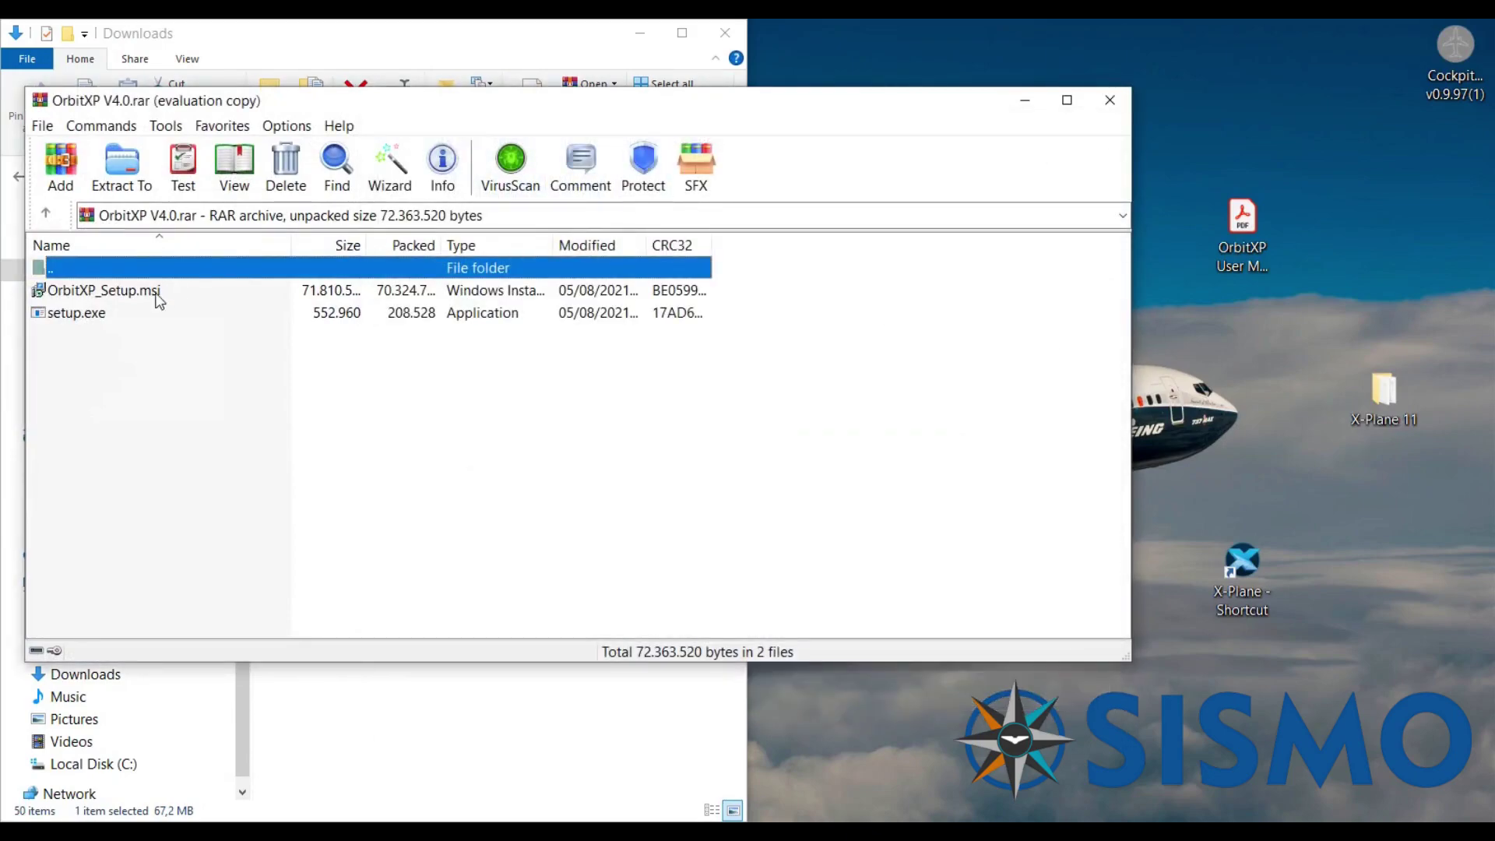
pyautogui.doubleClick(157, 295)
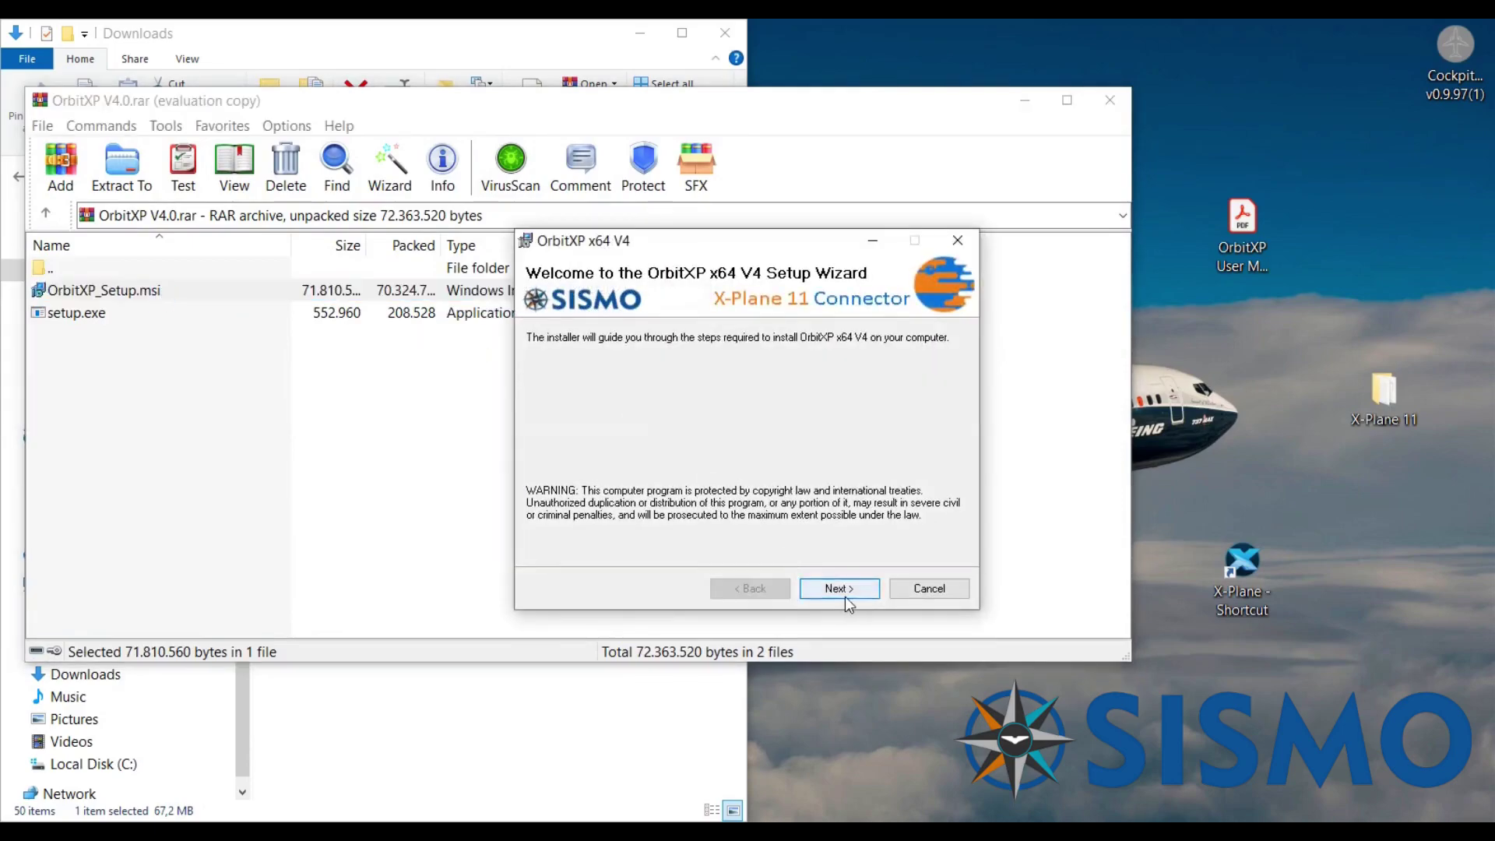
# Step: Advance the setup wizard to the installation folder and copy the path C:\Program Files\Sismo\OrbitXP x64 V4\
pyautogui.click(839, 588)
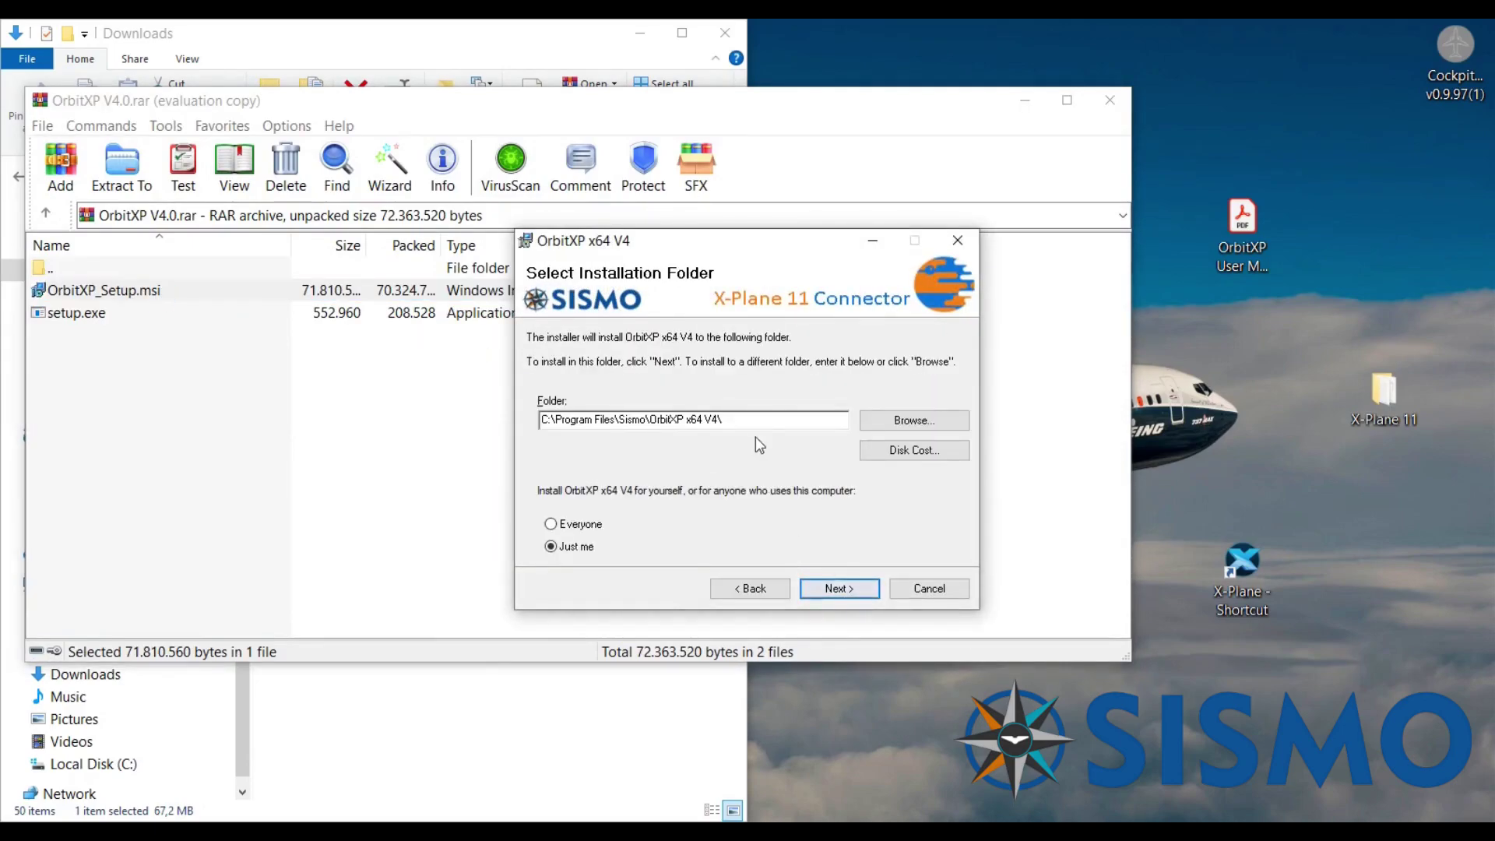
pyautogui.click(926, 431)
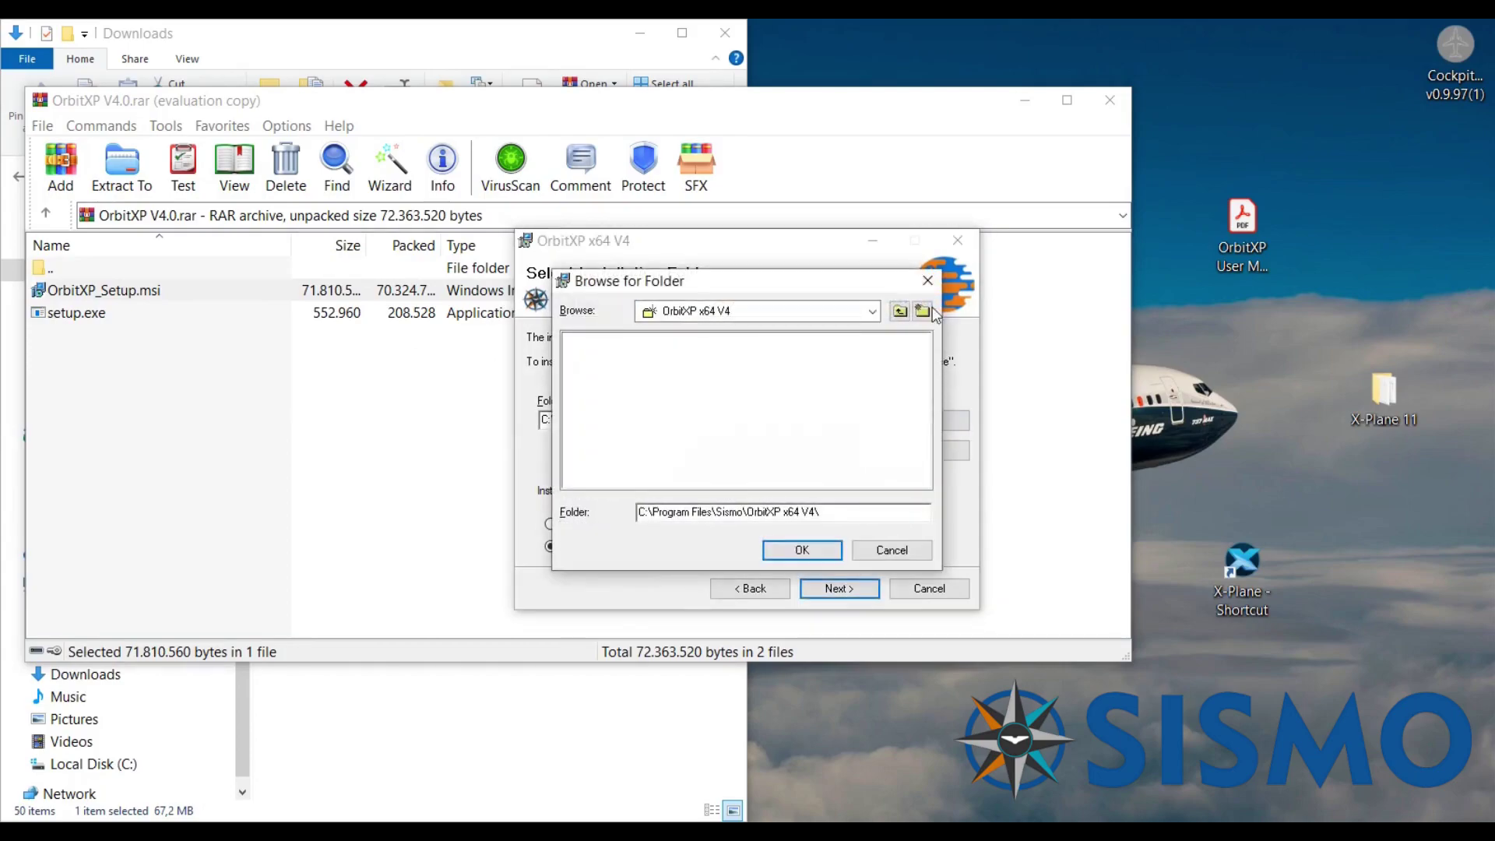
pyautogui.click(928, 281)
pyautogui.click(751, 419)
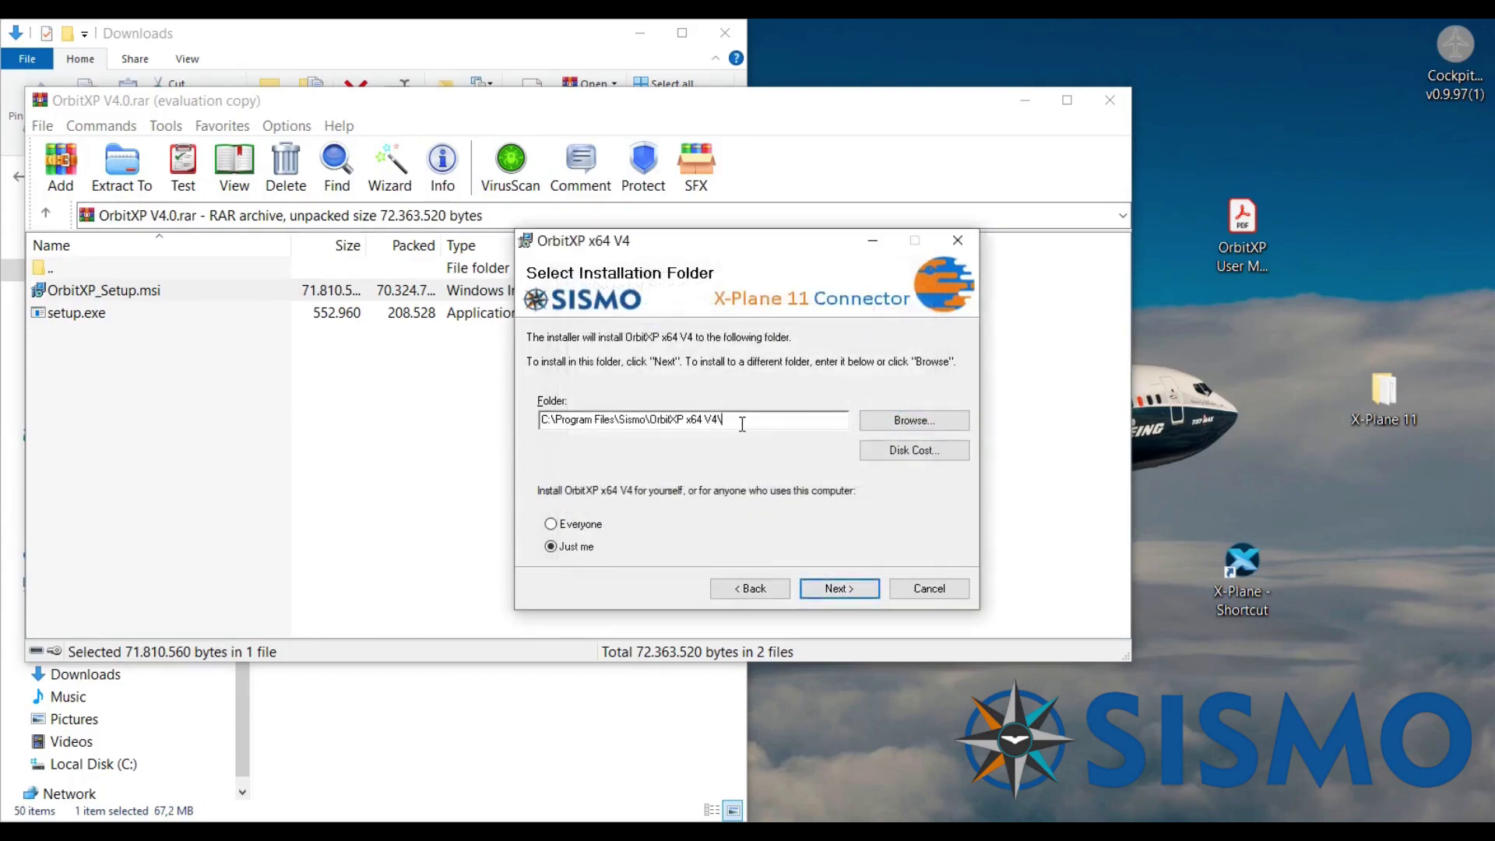
pyautogui.moveTo(752, 420); pyautogui.dragTo(335, 444)
pyautogui.hotkey('ctrl', 'c')
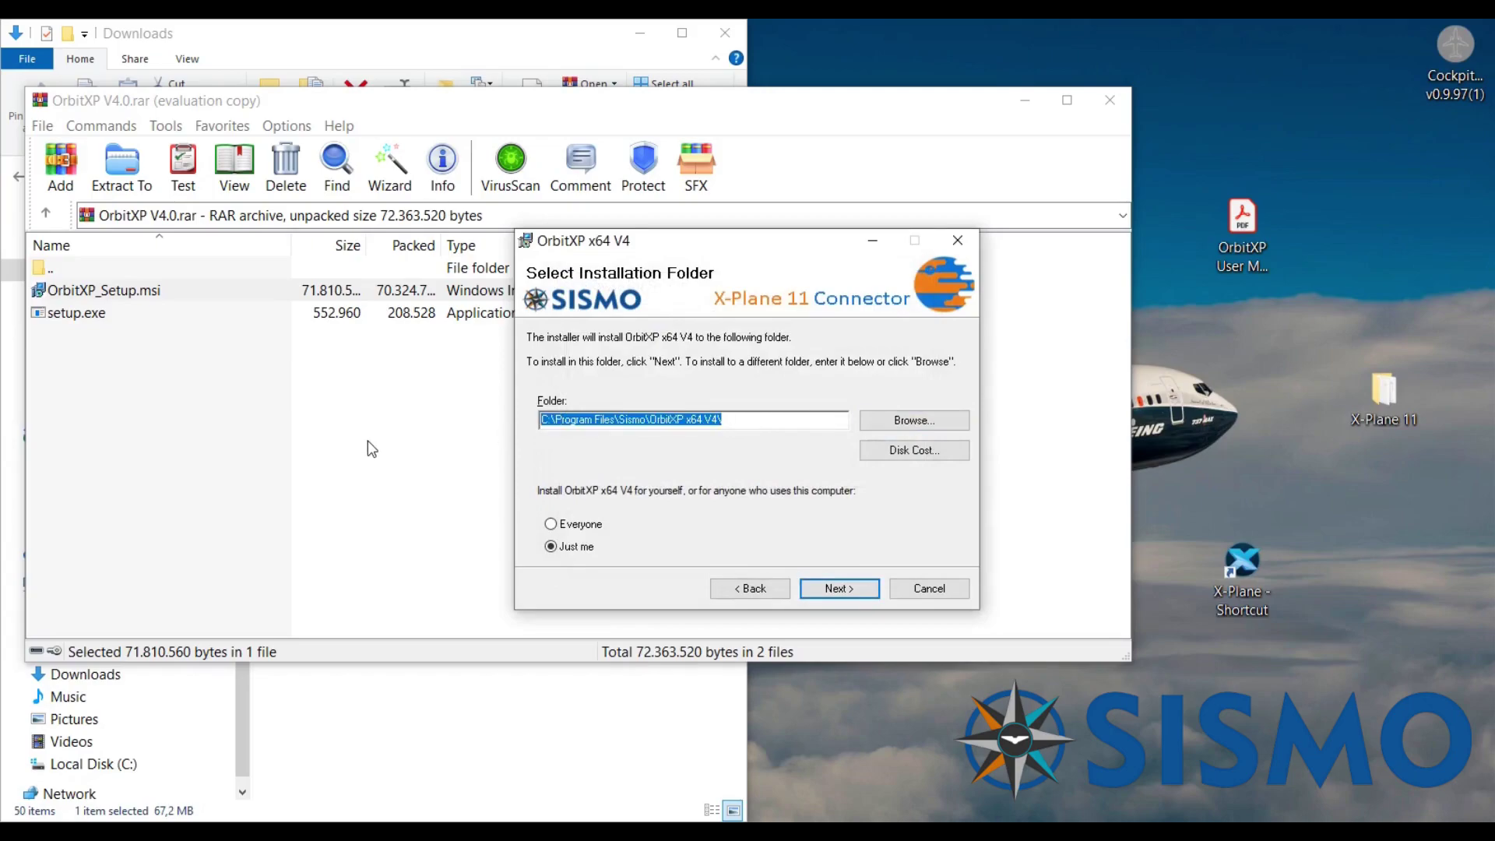
# Step: Install OrbitXP x64 V4 in the default folder for the current user only and close the setup wizard
pyautogui.click(839, 592)
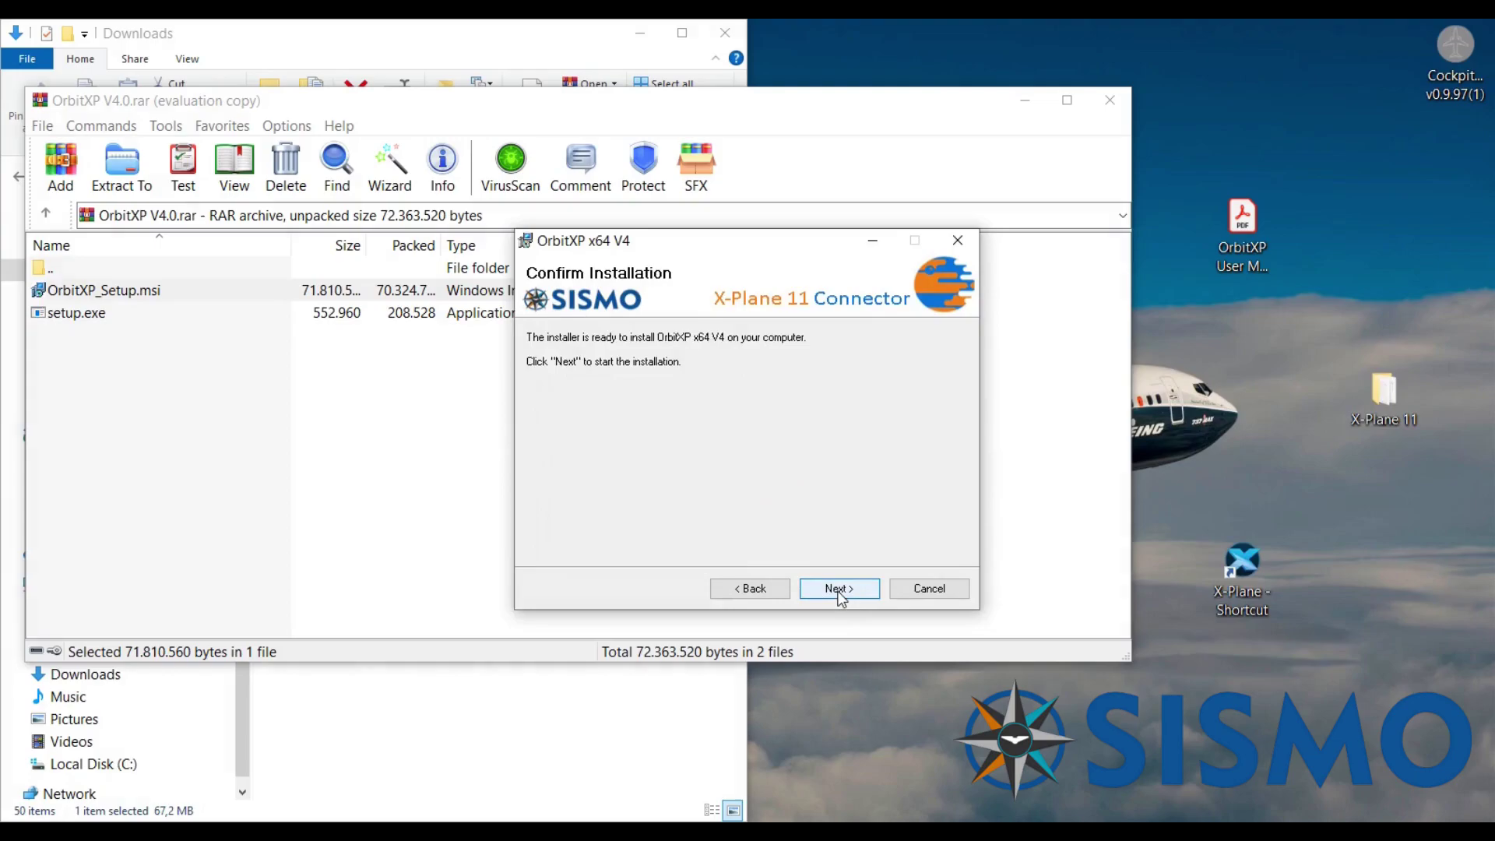
pyautogui.click(838, 589)
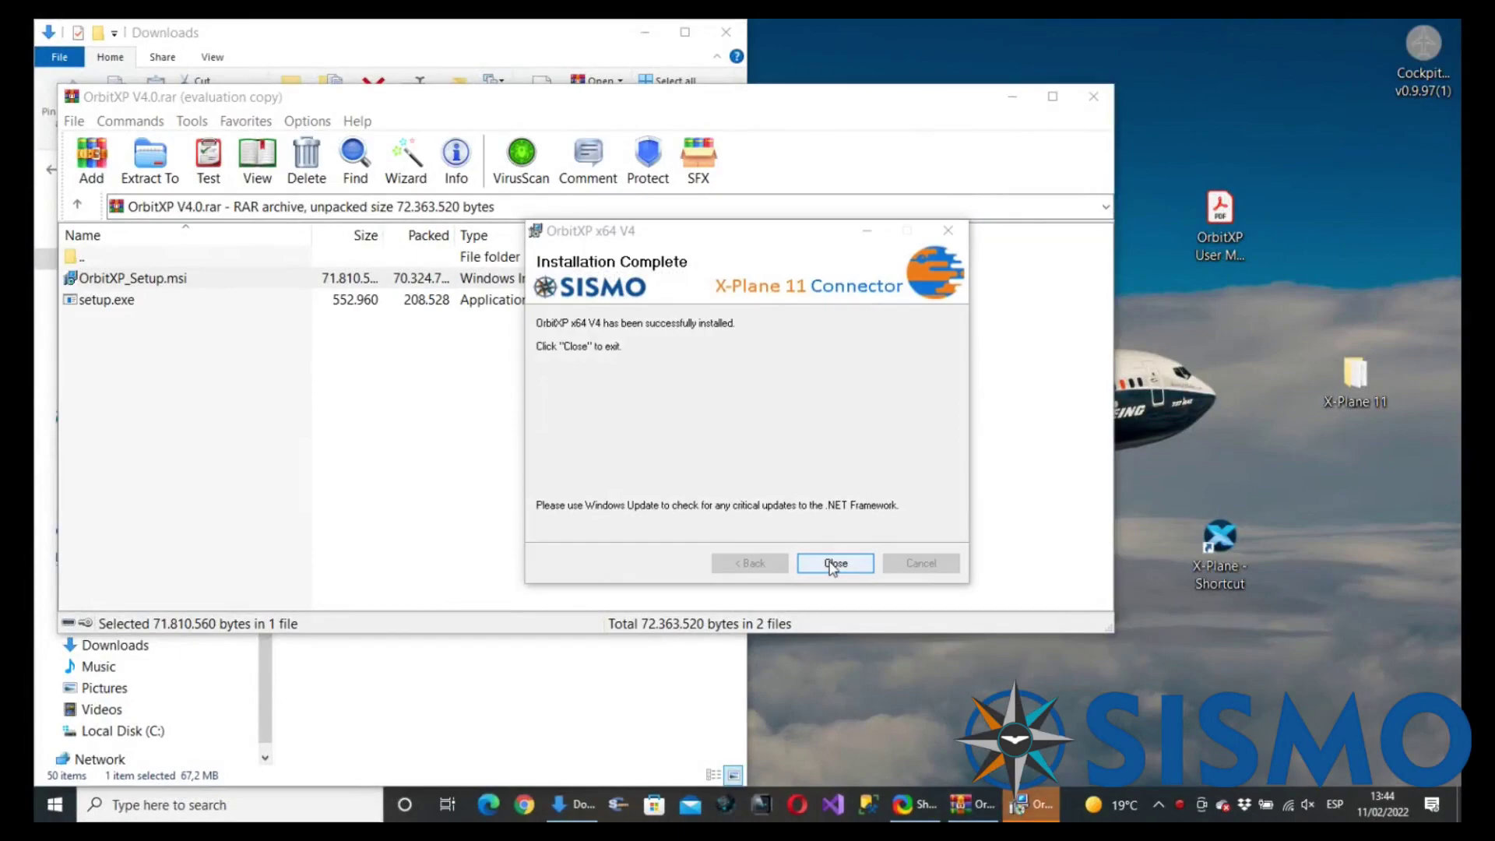
pyautogui.click(834, 564)
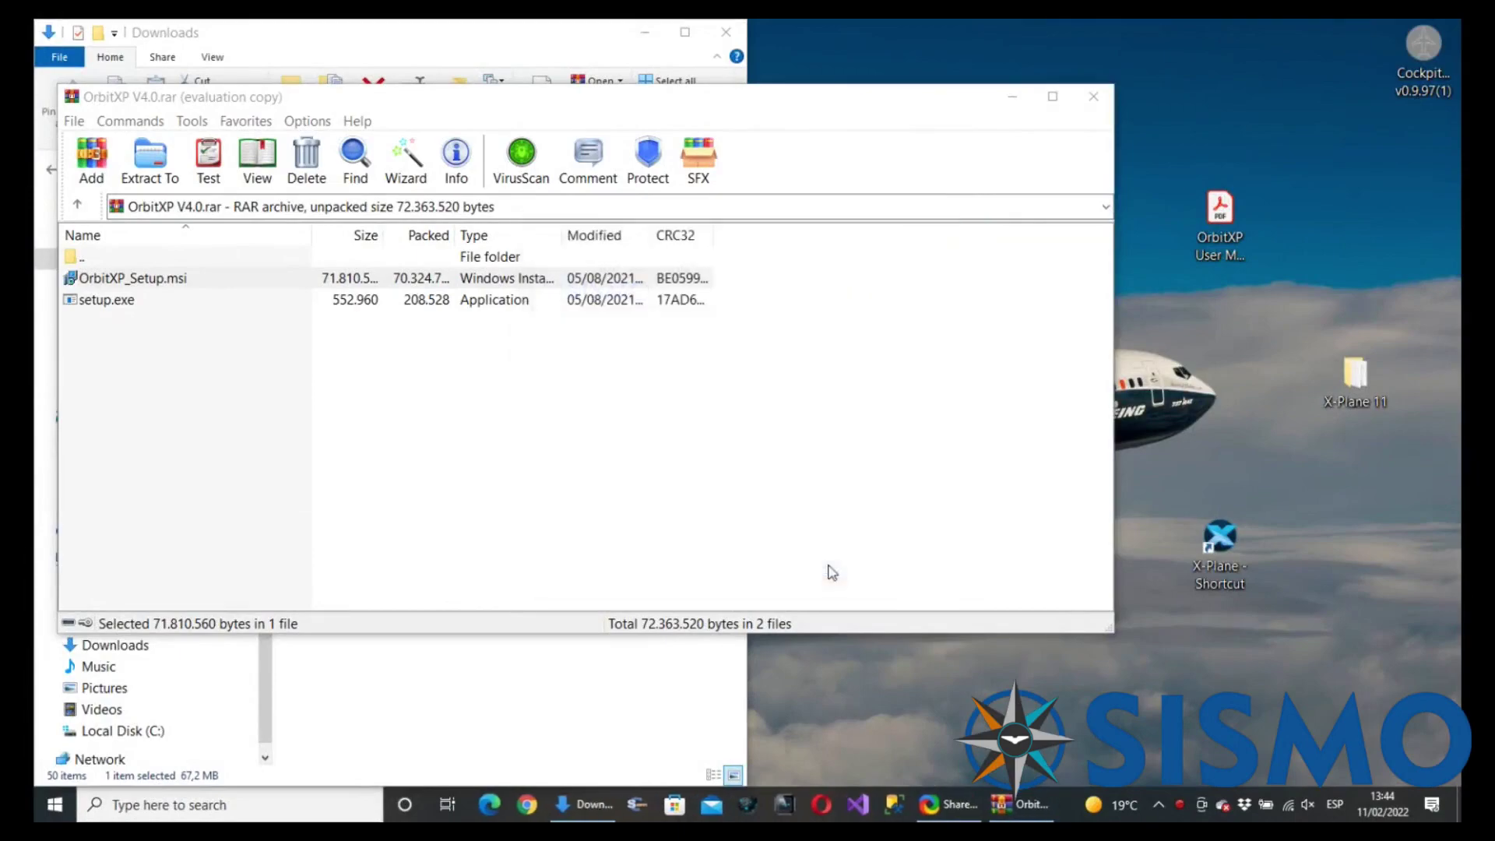
# Step: Minimise the archive window and open C:\Program Files\Sismo\OrbitXP x64 V4\ in File Explorer using the copied path
pyautogui.click(1013, 99)
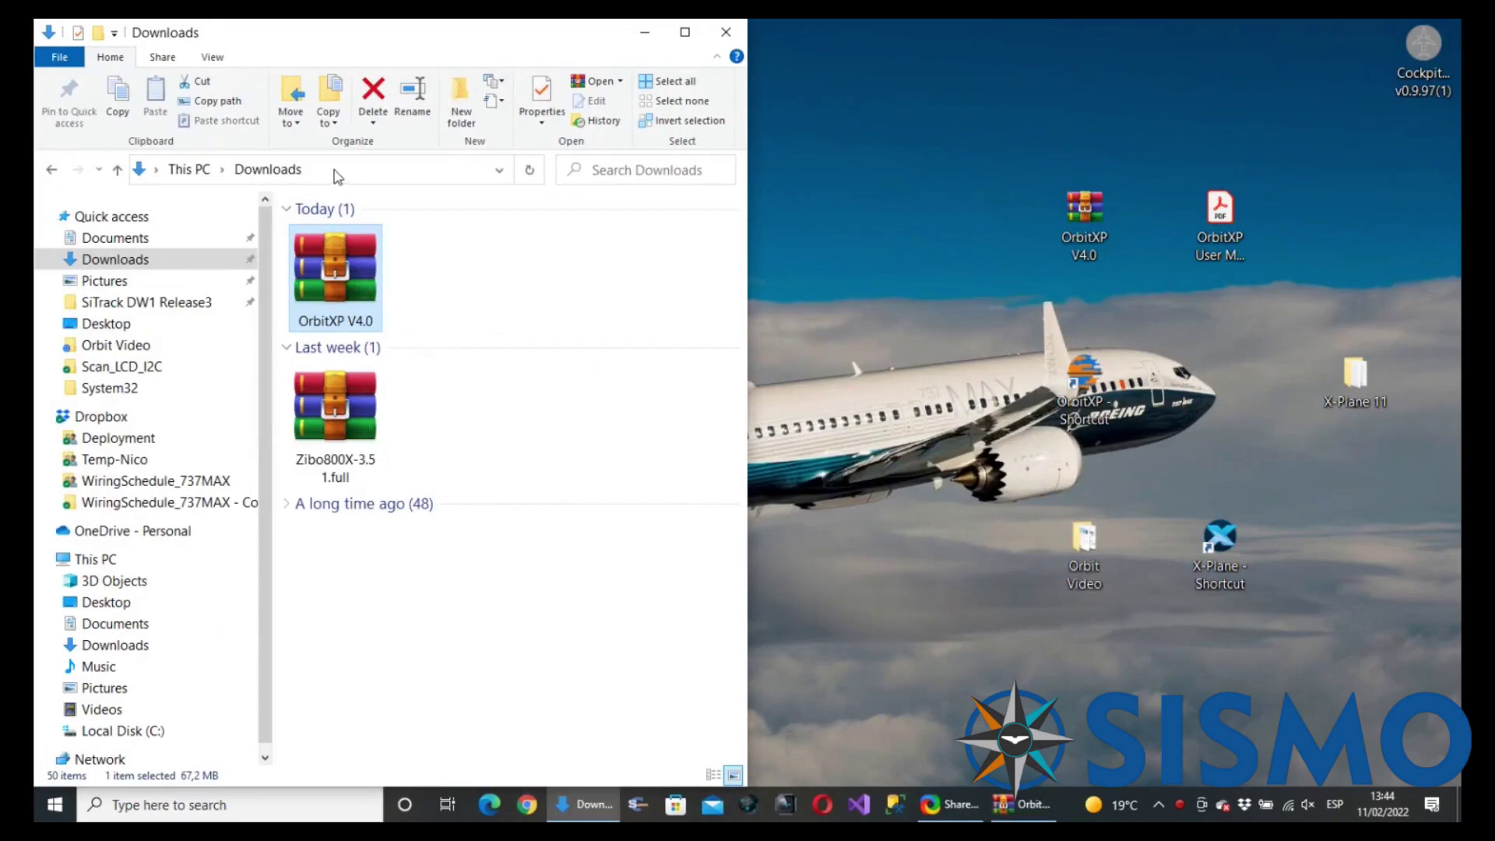
pyautogui.click(230, 167)
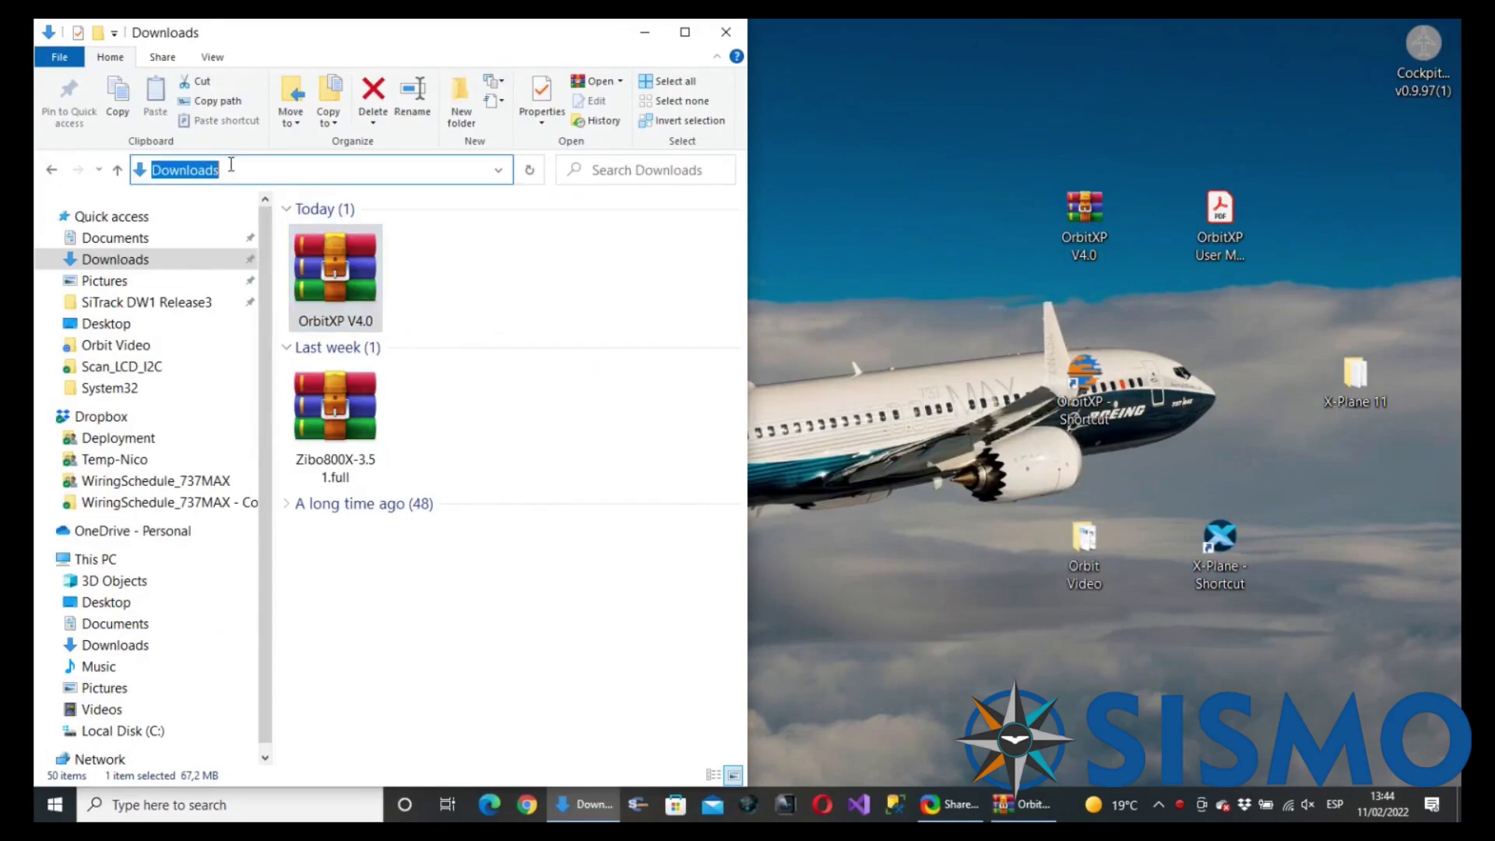
pyautogui.hotkey('ctrl', 'v')
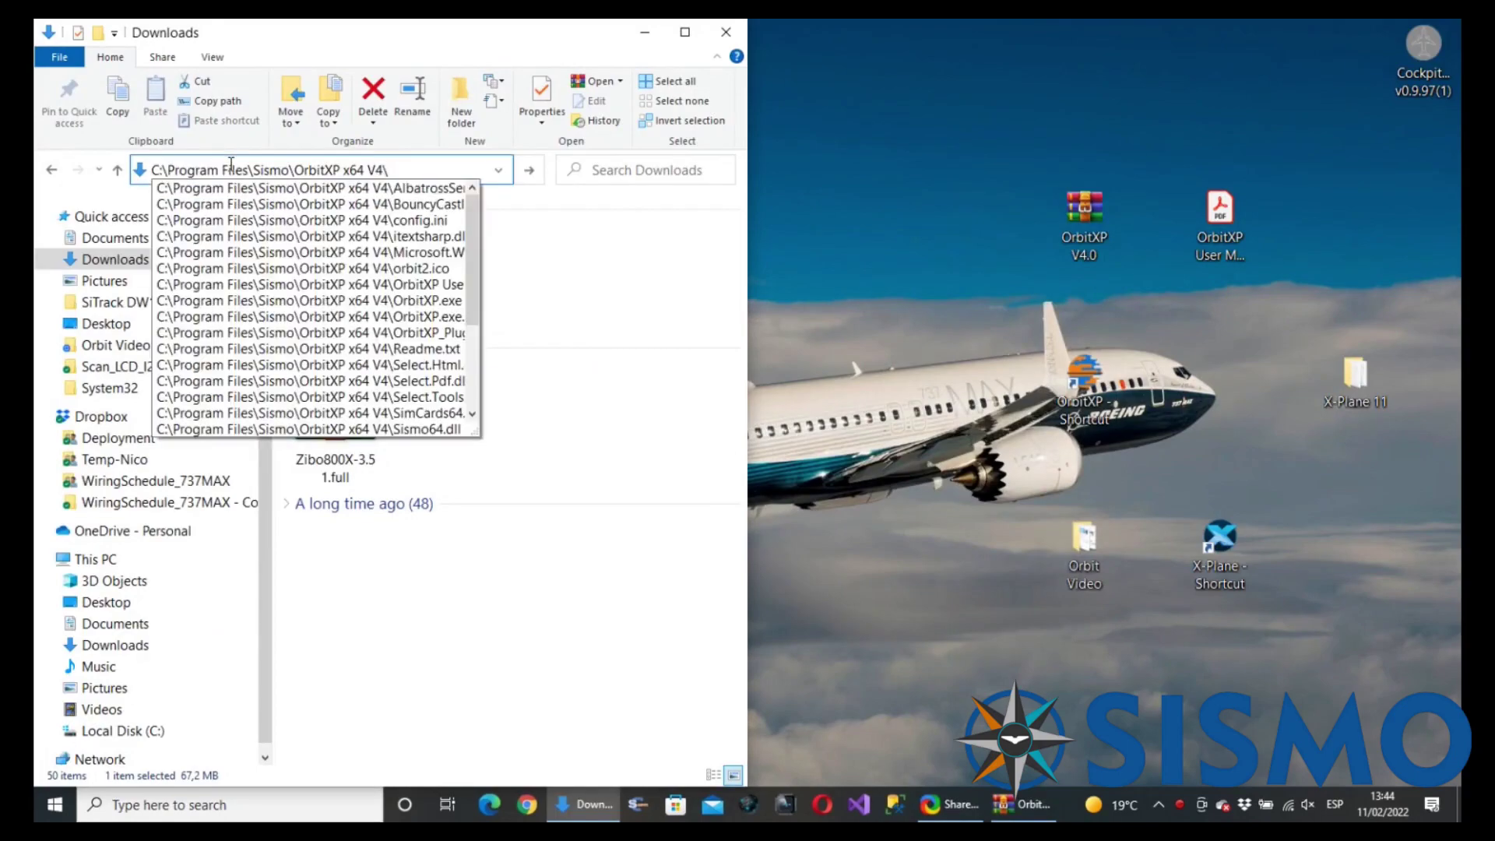
pyautogui.press('Return')
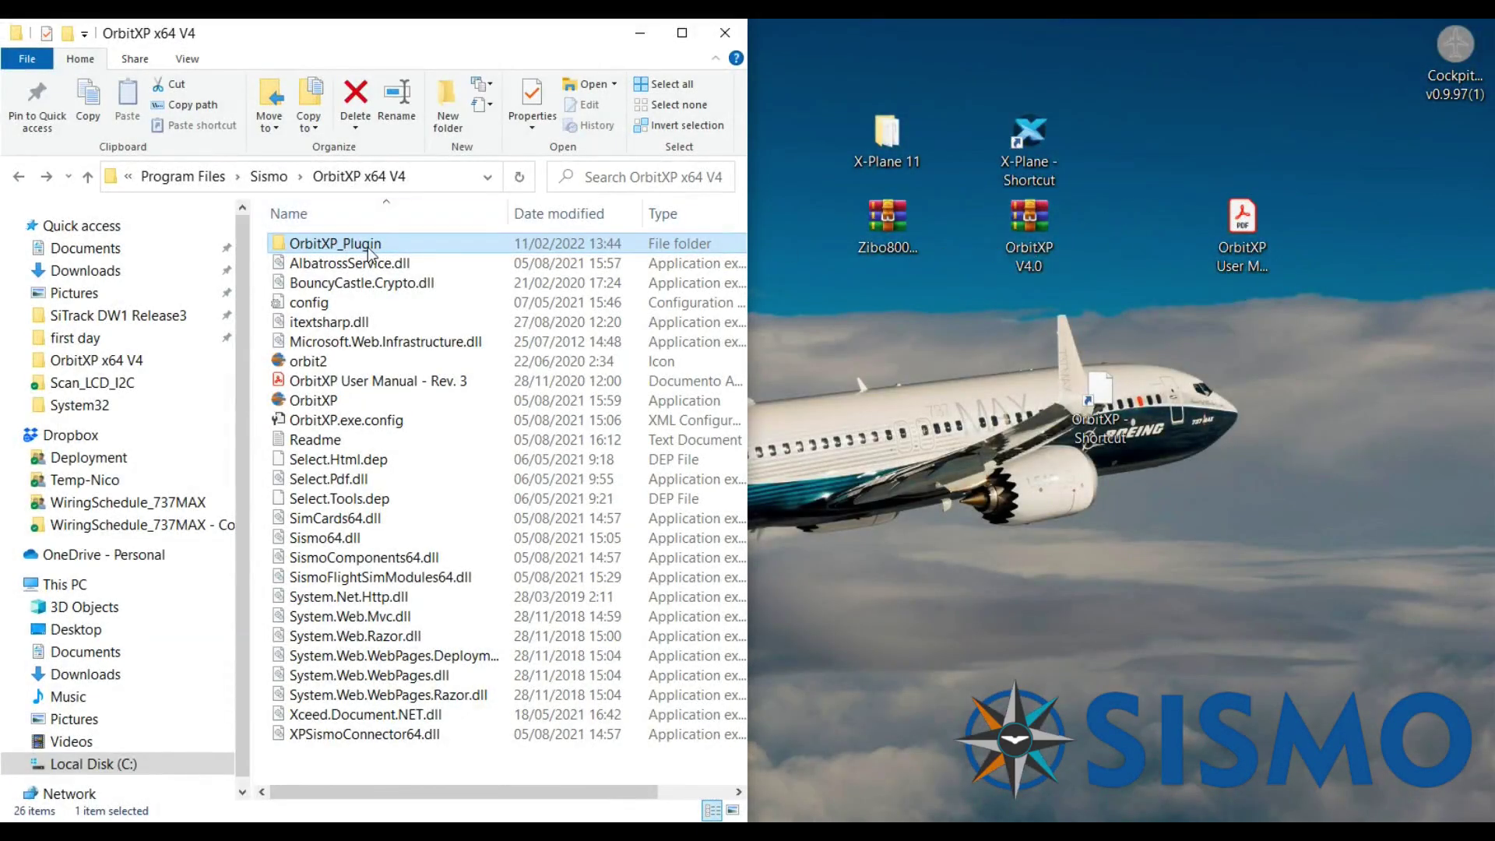
# Step: Copy the OrbitXP_Plugin folder from the OrbitXP installation folder into X-Plane 11\Resources\plugins
pyautogui.click(382, 248)
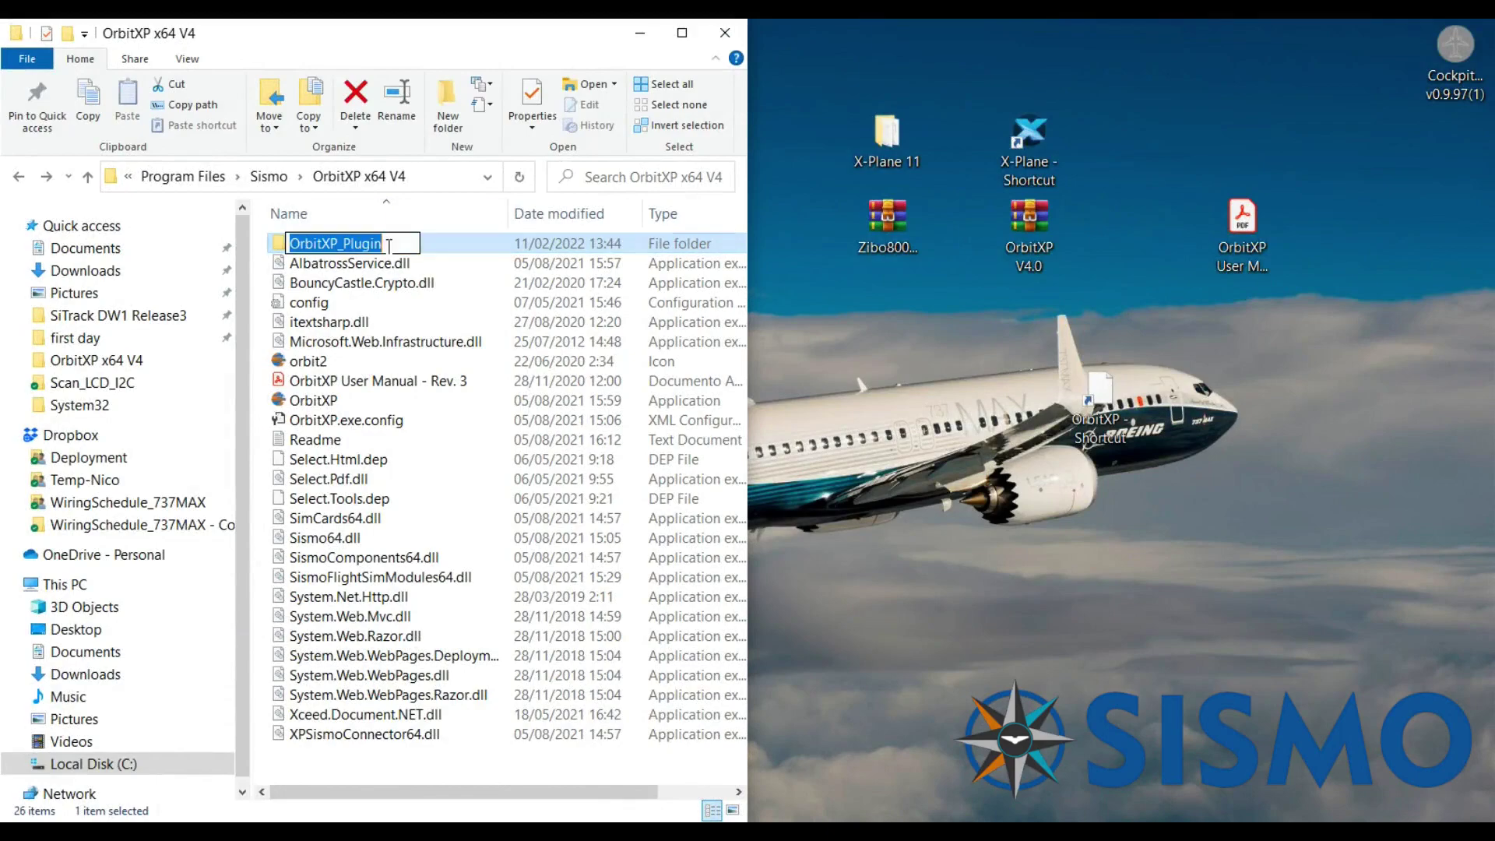
pyautogui.click(440, 248)
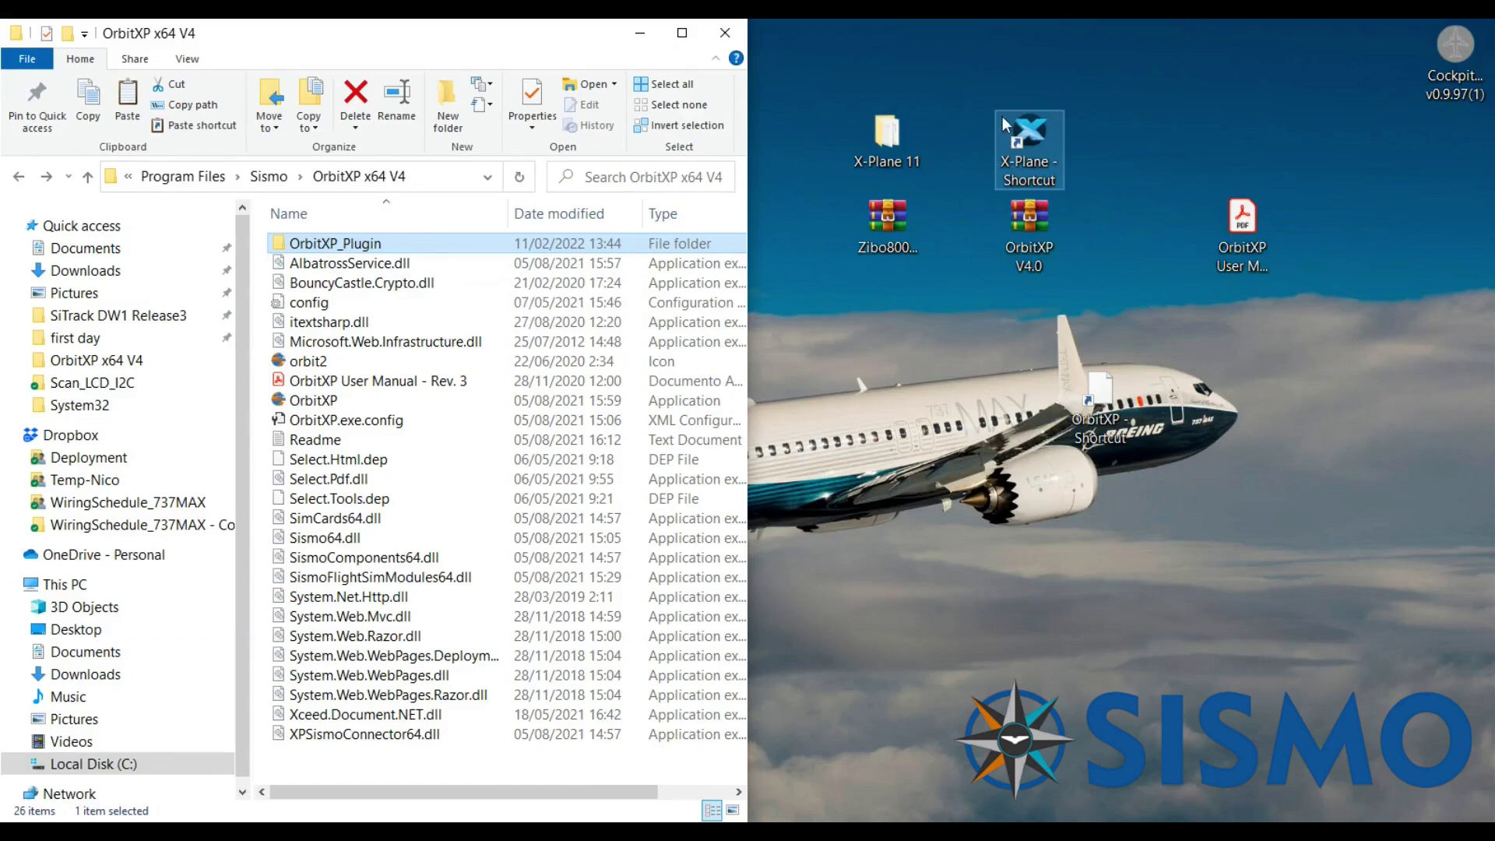
pyautogui.click(878, 142)
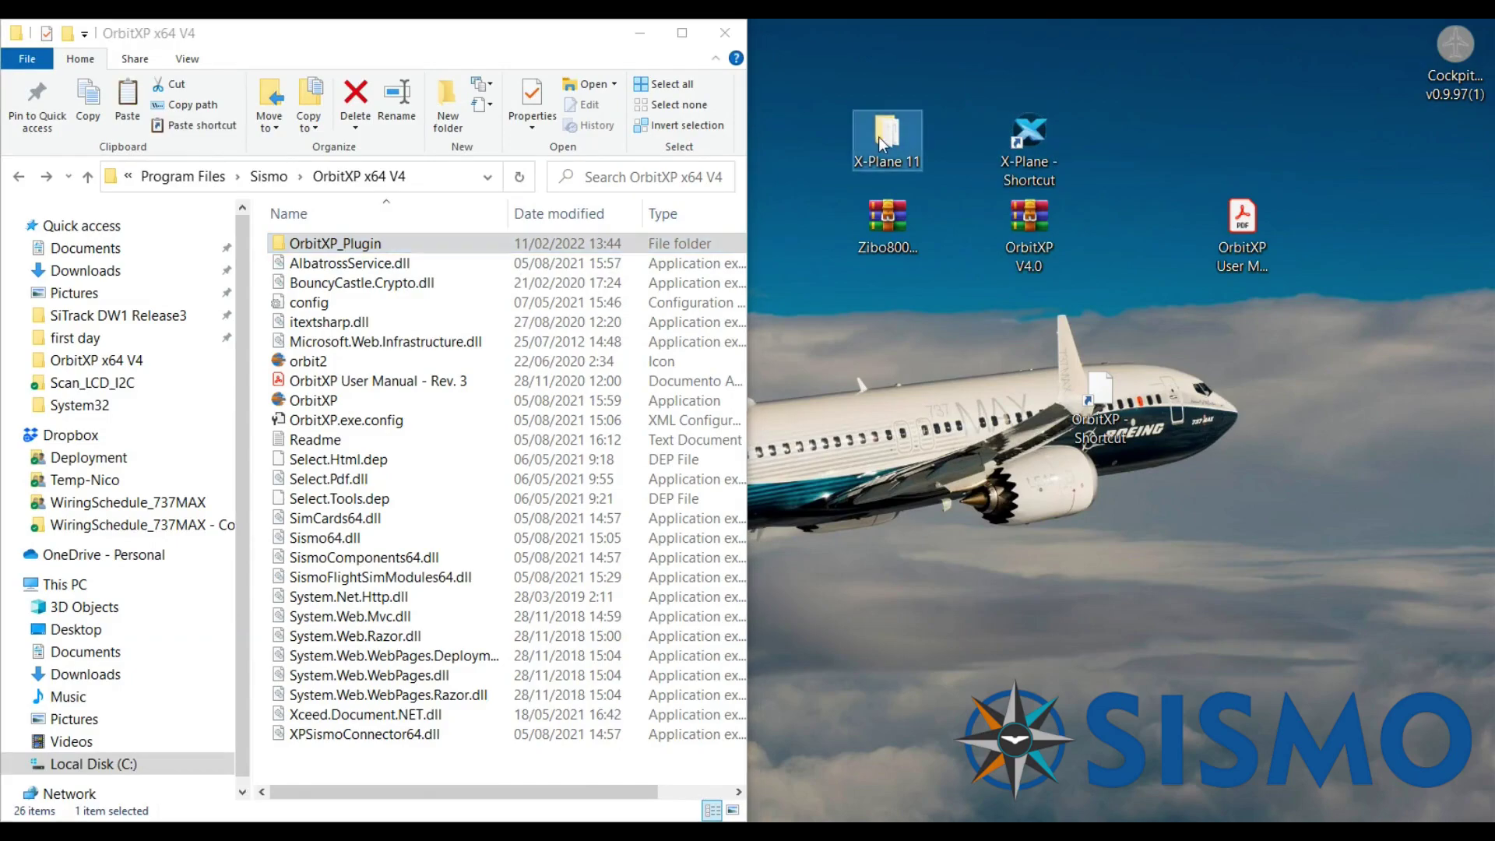
pyautogui.doubleClick(880, 136)
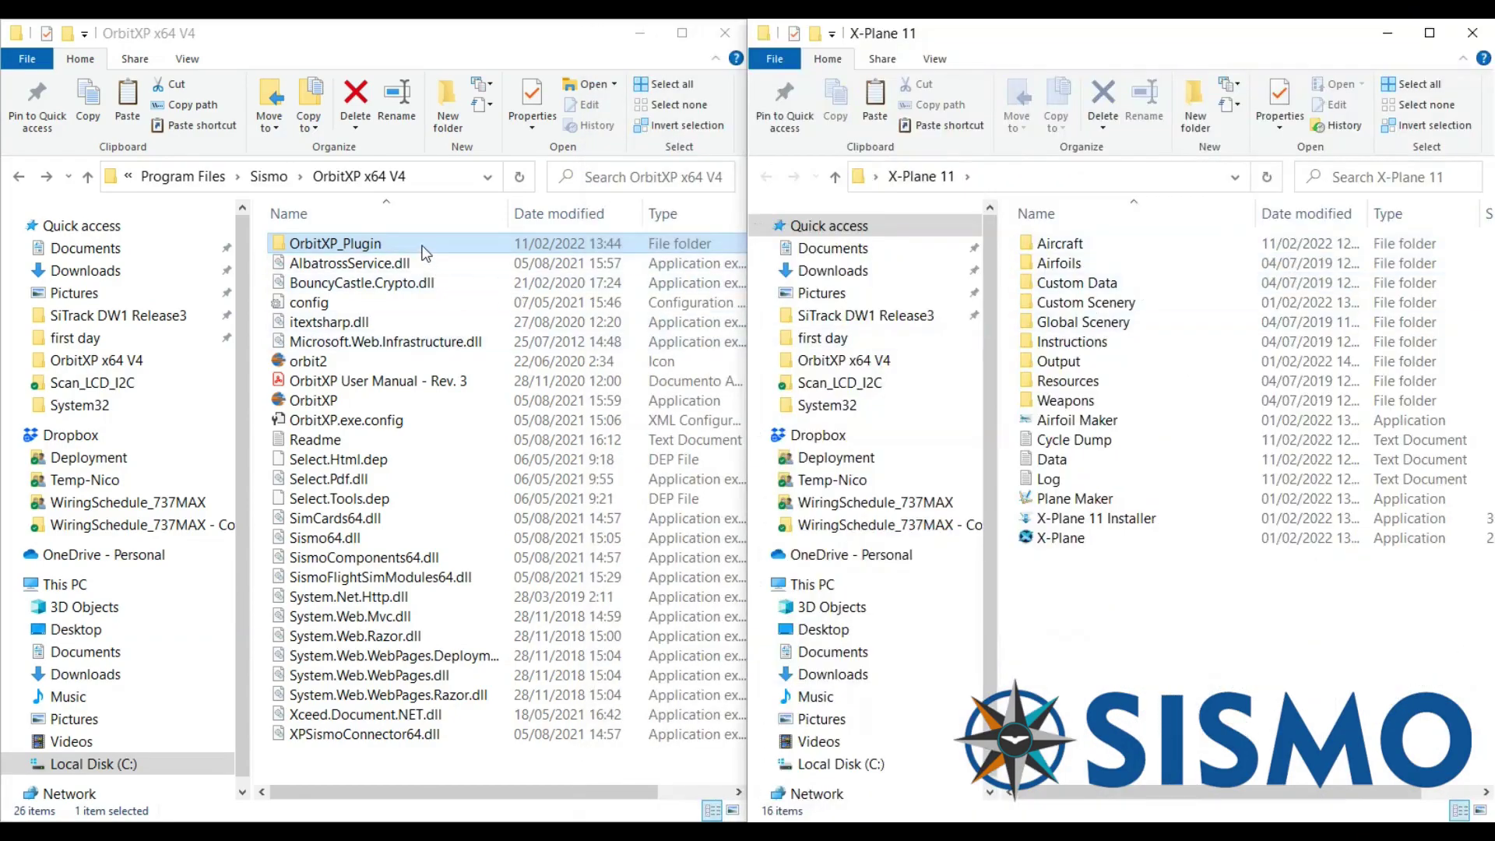
pyautogui.click(1078, 385)
pyautogui.doubleClick(1079, 383)
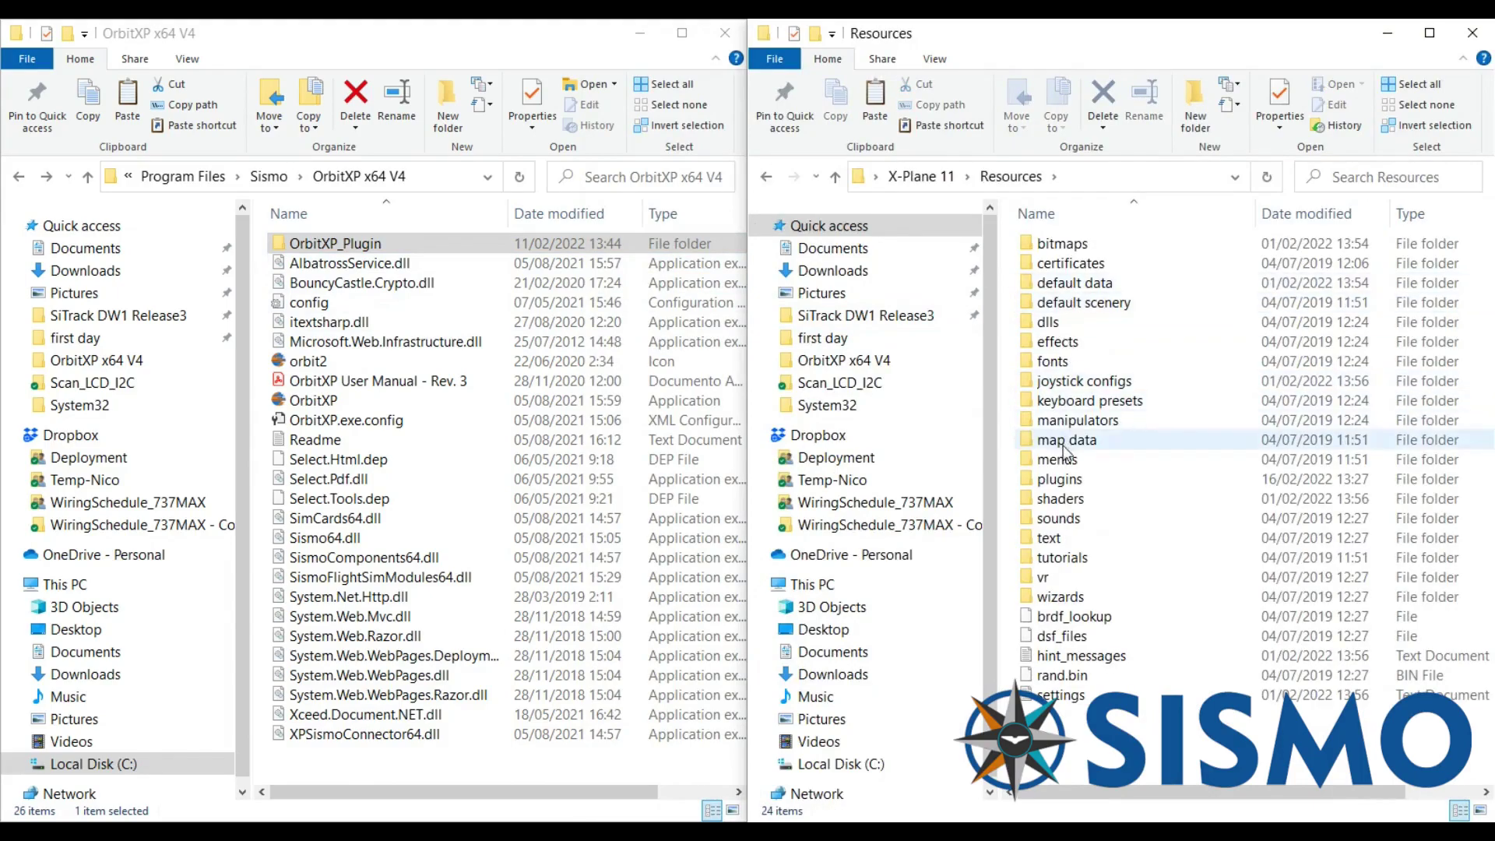
pyautogui.doubleClick(1060, 478)
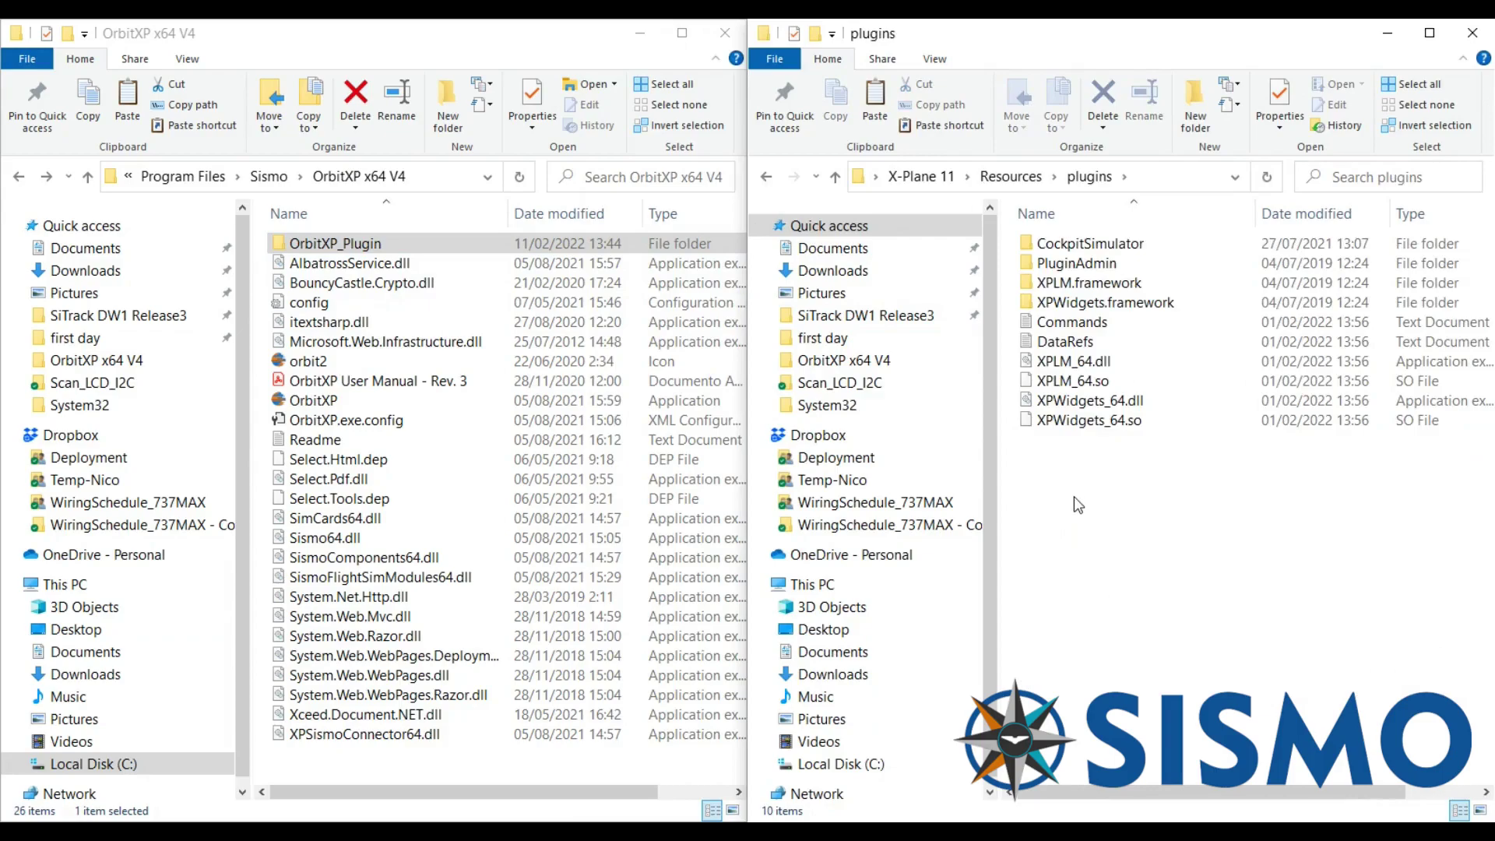
pyautogui.hotkey('ctrl', 'v')
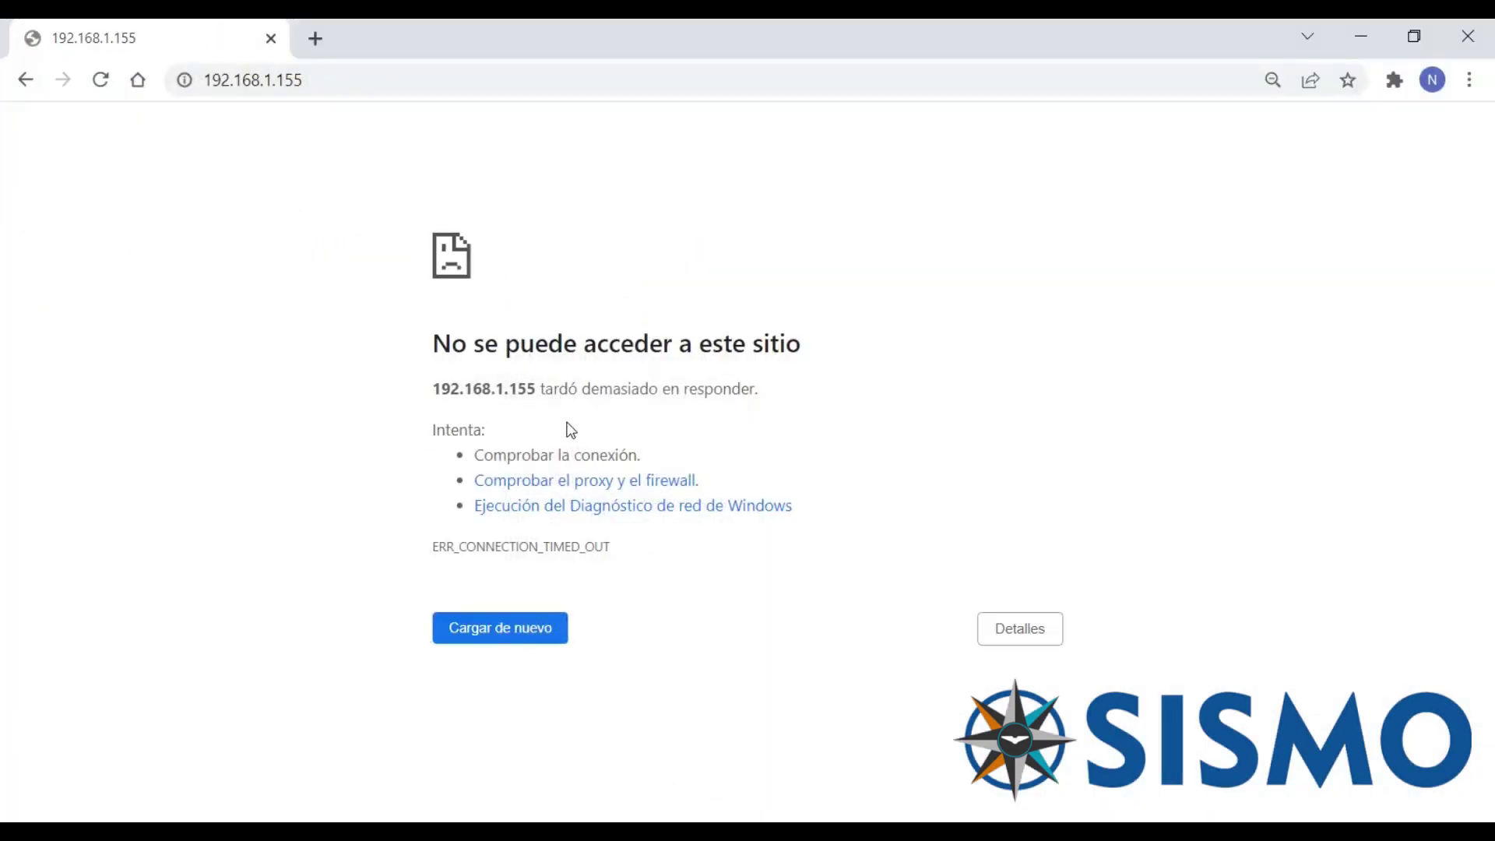
# Step: Switch to Chrome and try to load the address 192.168.1.155 again
pyautogui.click(348, 72)
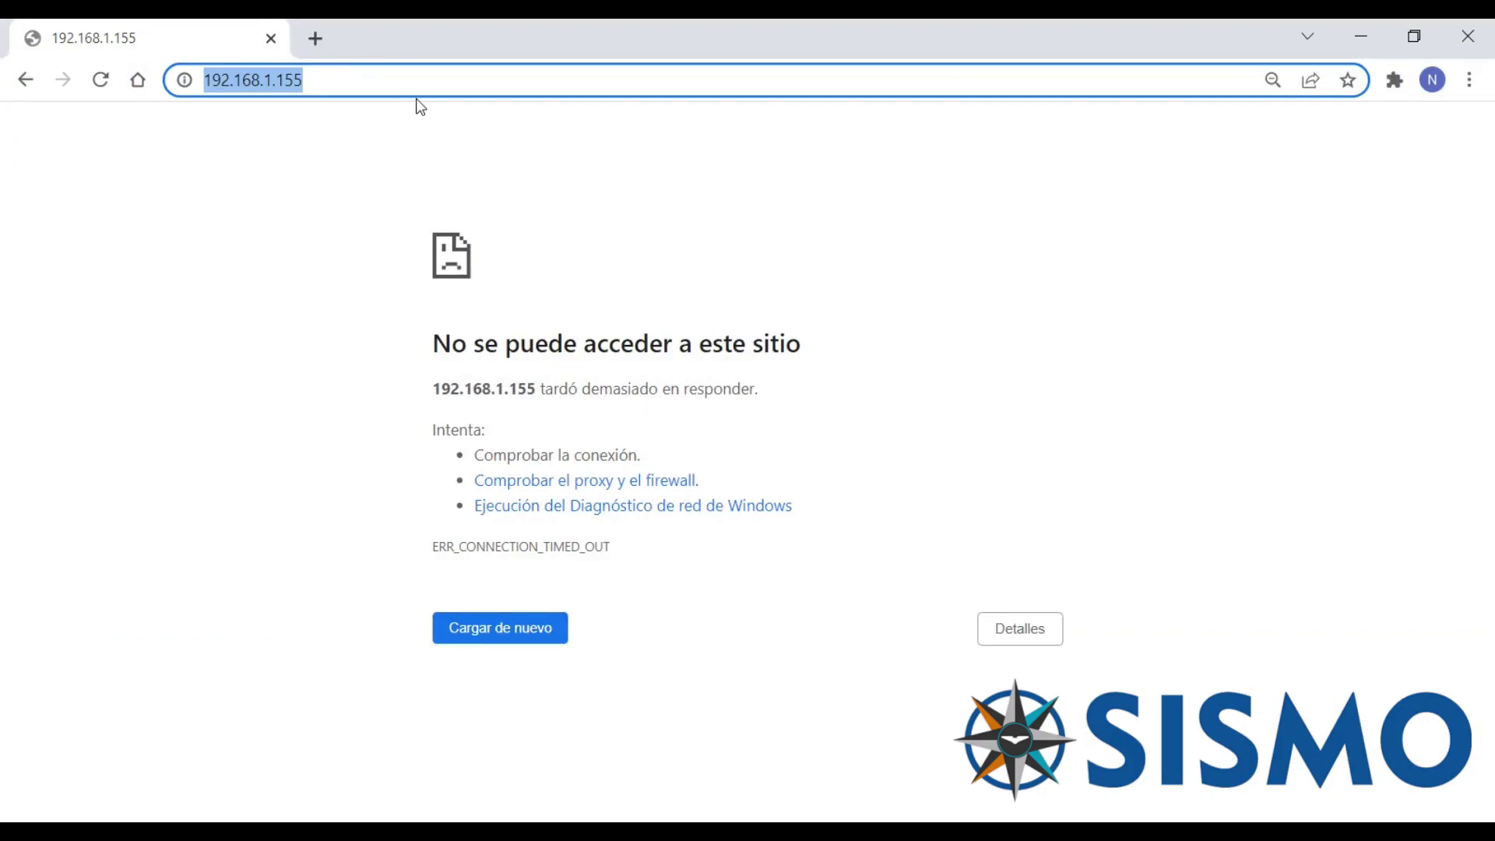
pyautogui.press('Return')
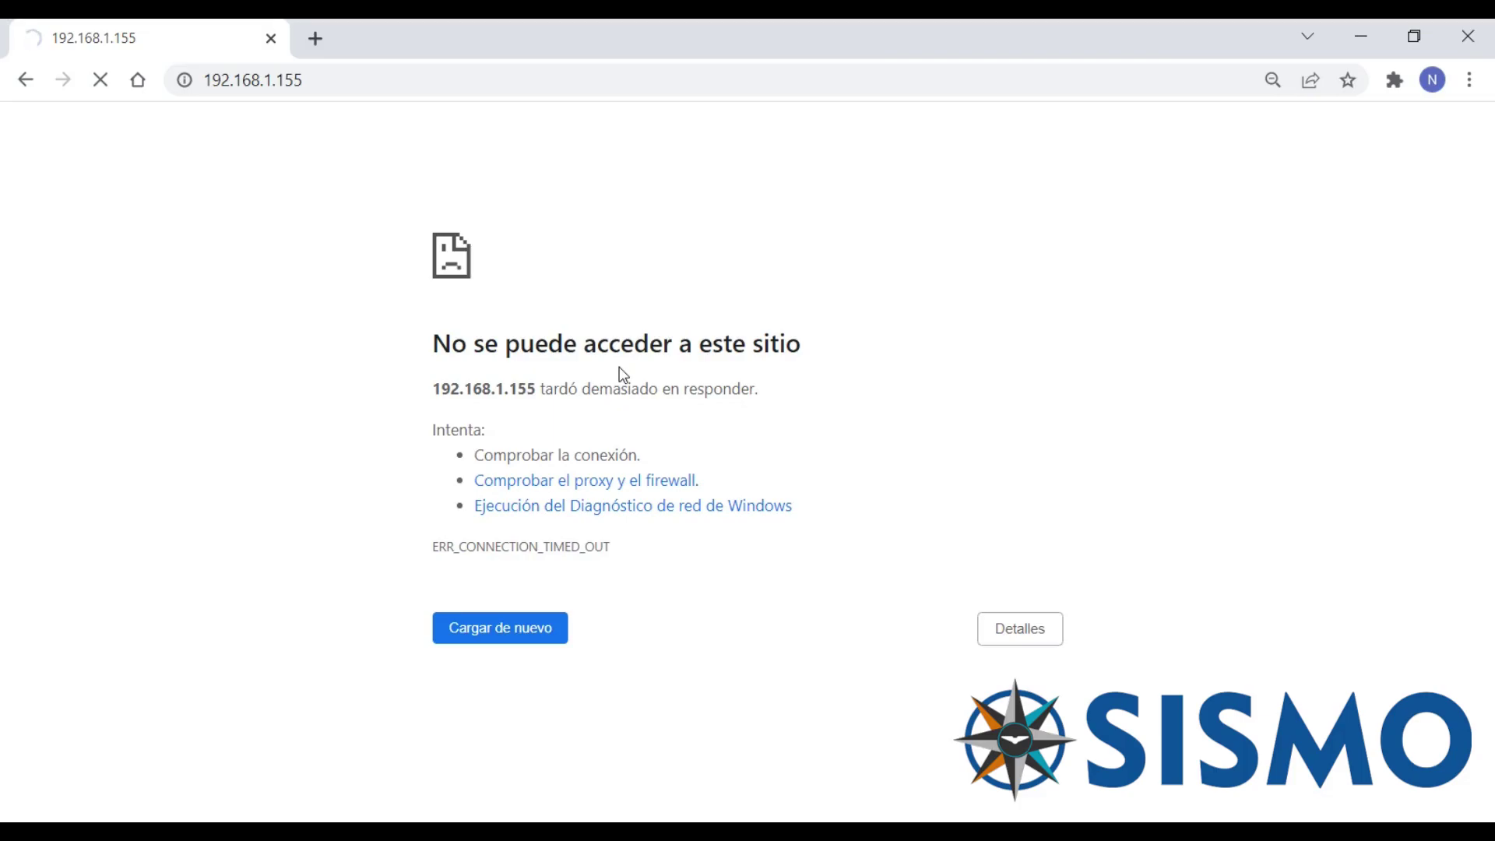
# Step: Run ipconfig in Command Prompt and compare the Ethernet adapter's IPv4 address with the browser address 192.168.1.155
pyautogui.press('super')
pyautogui.write('cmd')
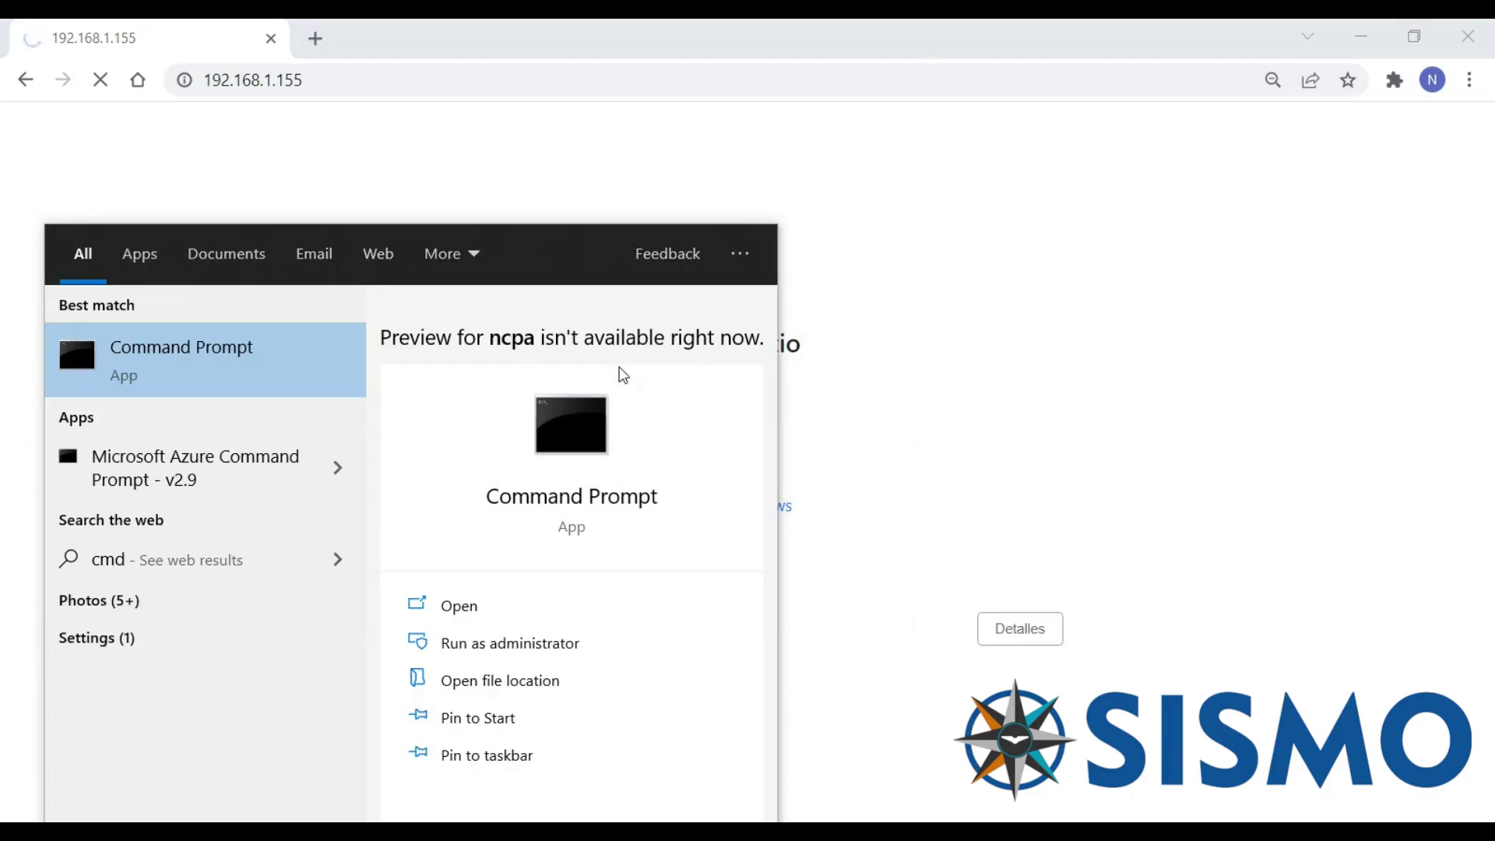
pyautogui.press('Return')
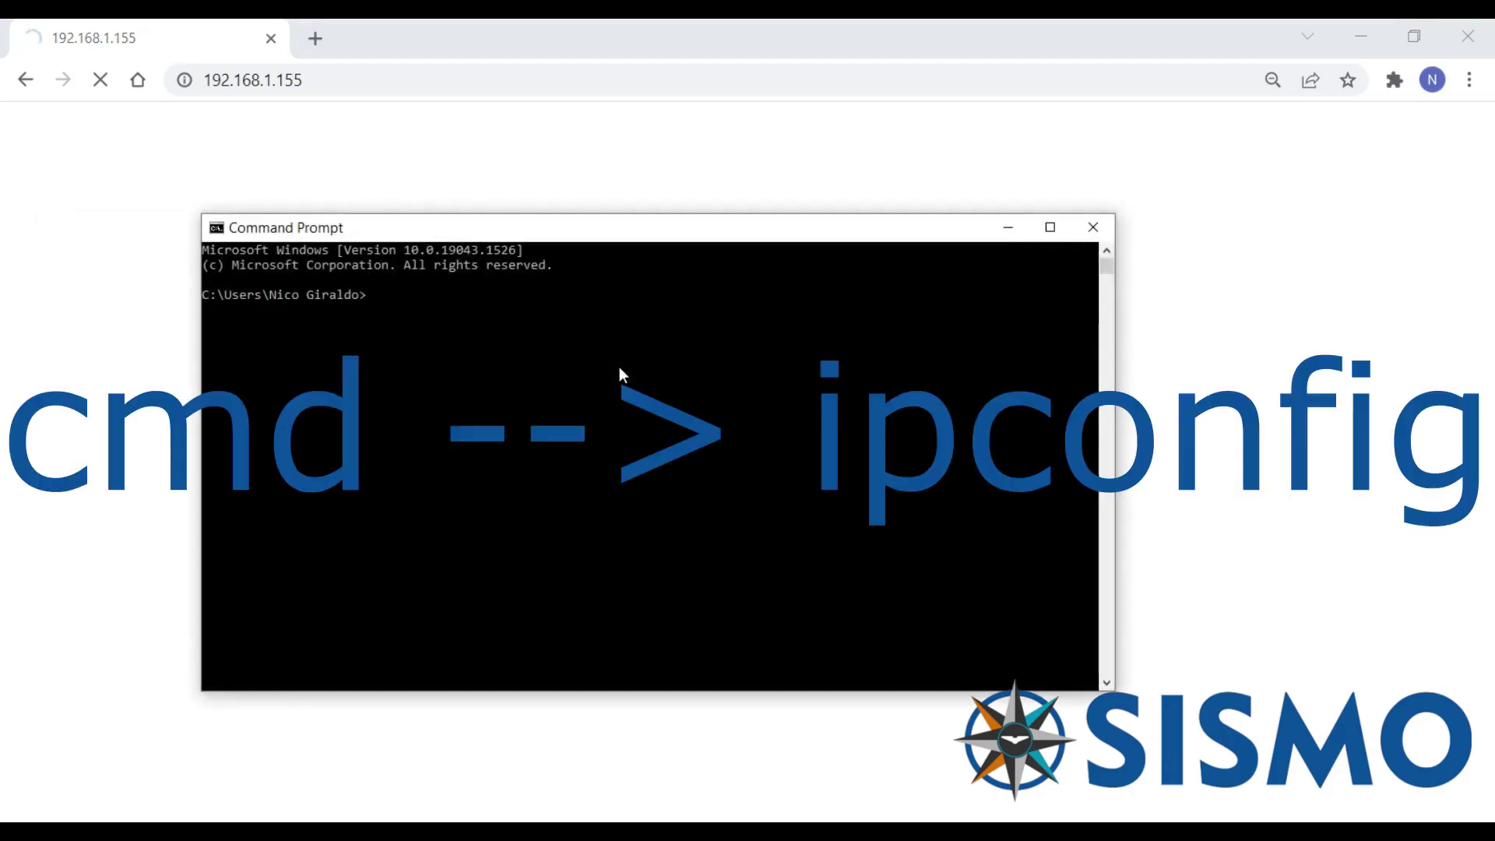
pyautogui.write('ipconfig')
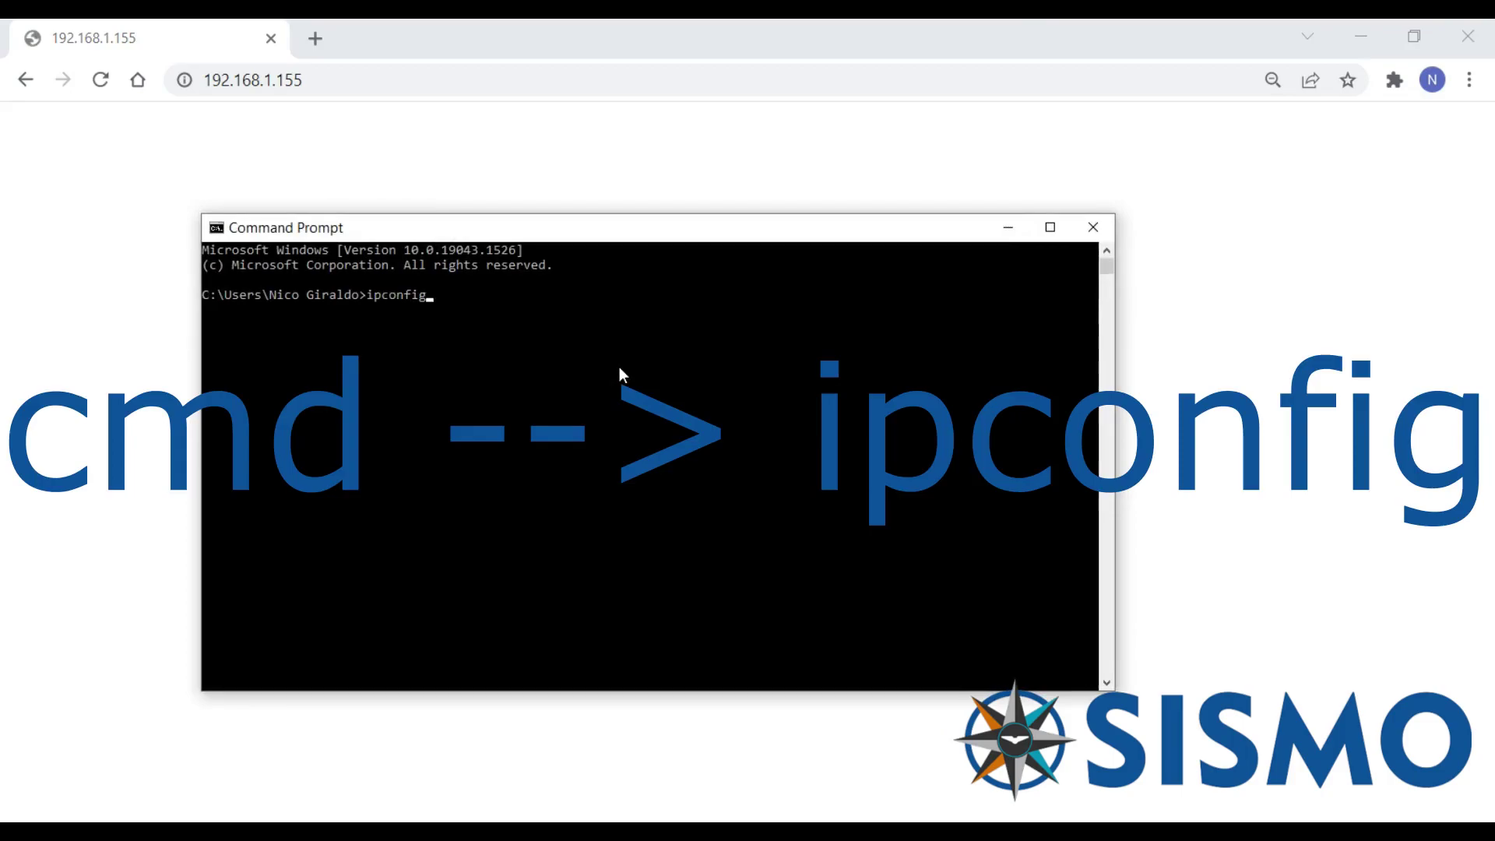
pyautogui.press('Return')
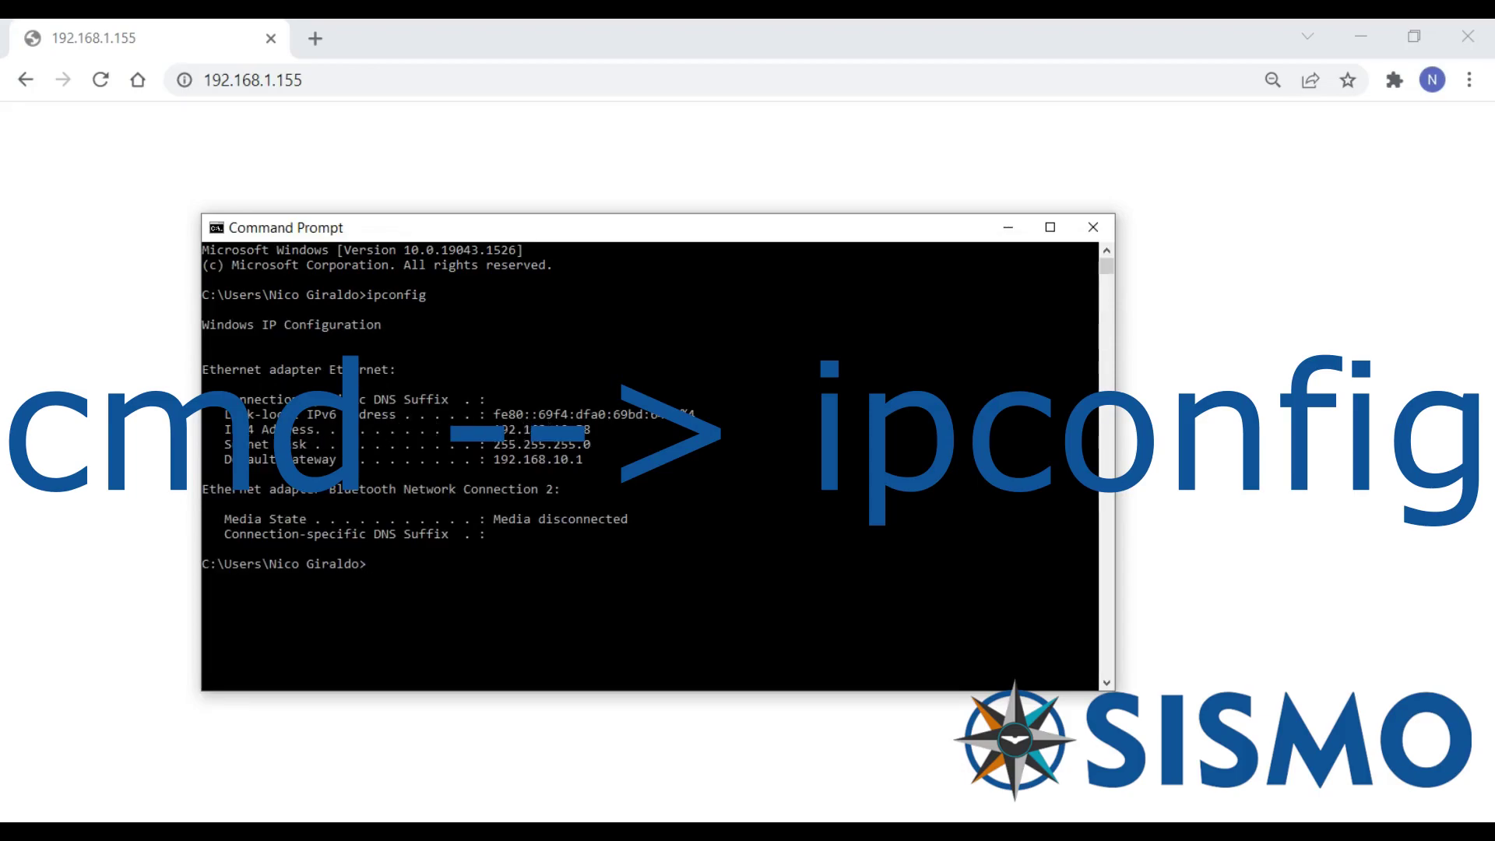
pyautogui.moveTo(232, 429); pyautogui.dragTo(419, 444)
pyautogui.moveTo(605, 444); pyautogui.dragTo(605, 431)
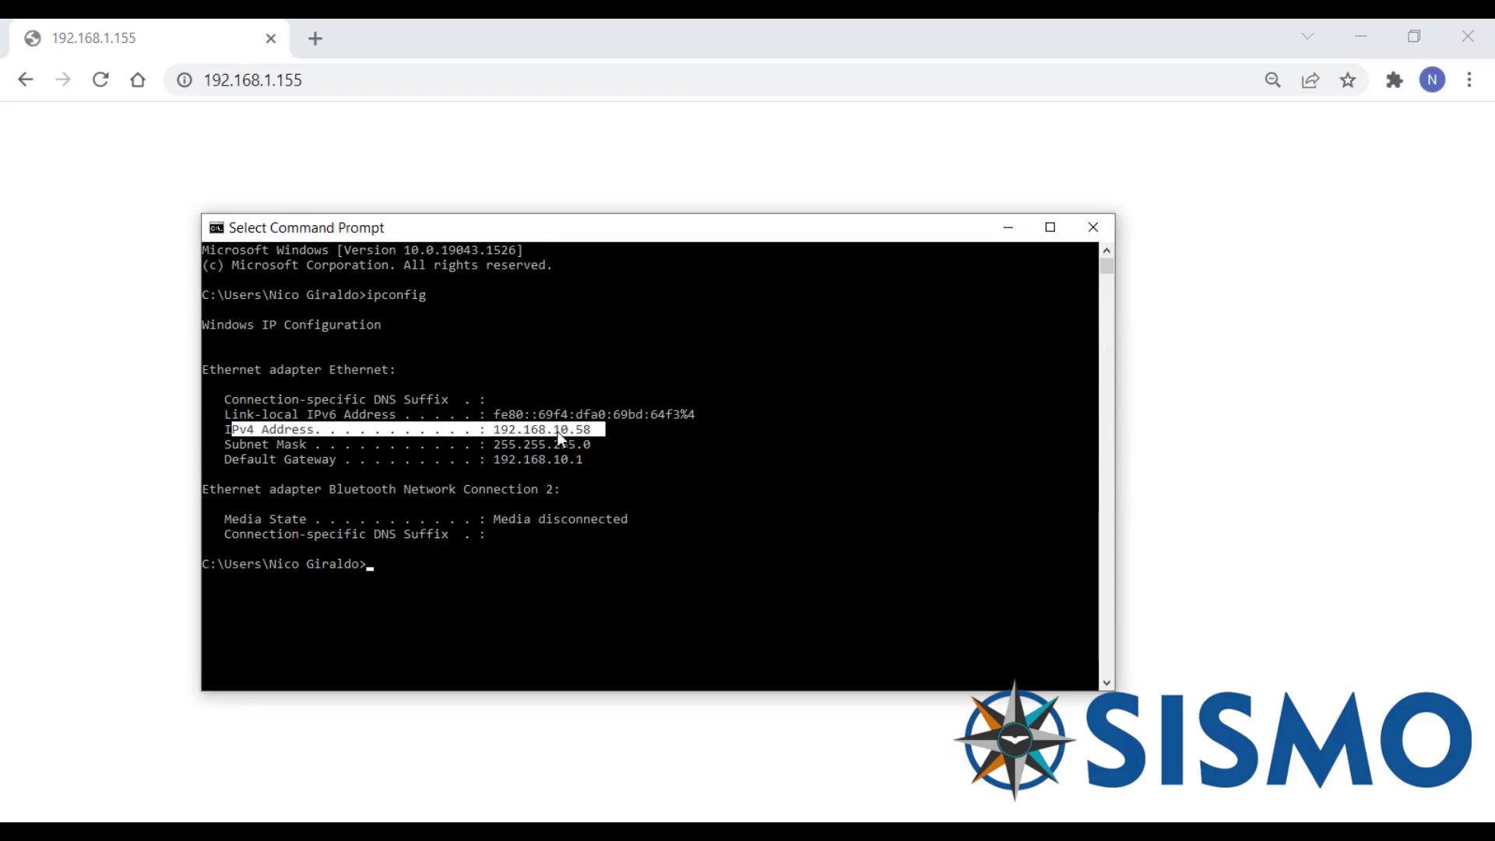
pyautogui.click(268, 80)
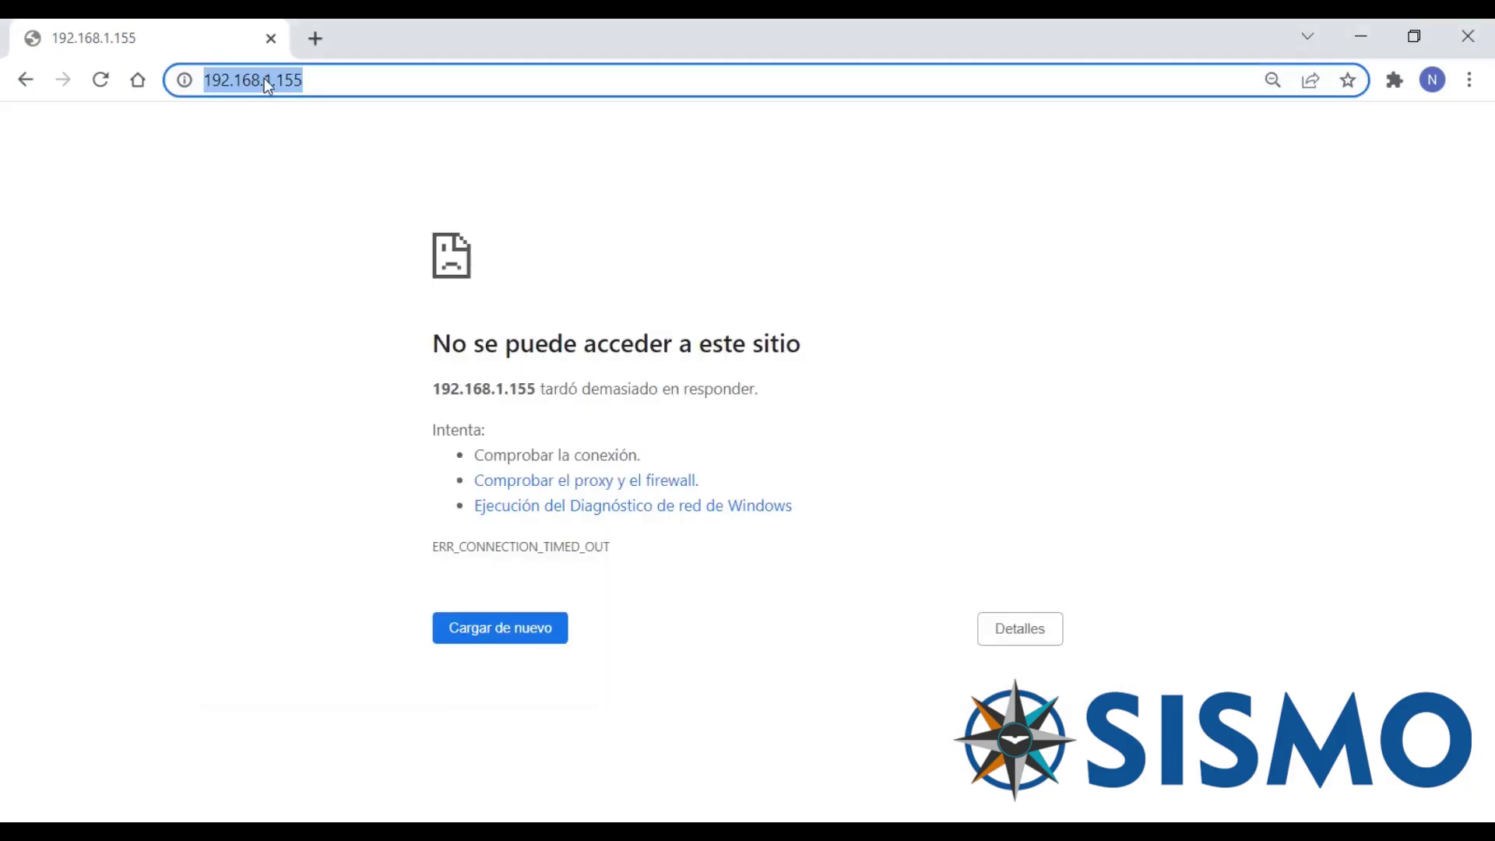
# Step: Check the third octet of the browser address and open Windows Network Connections with ncpa.cpl
pyautogui.click(266, 78)
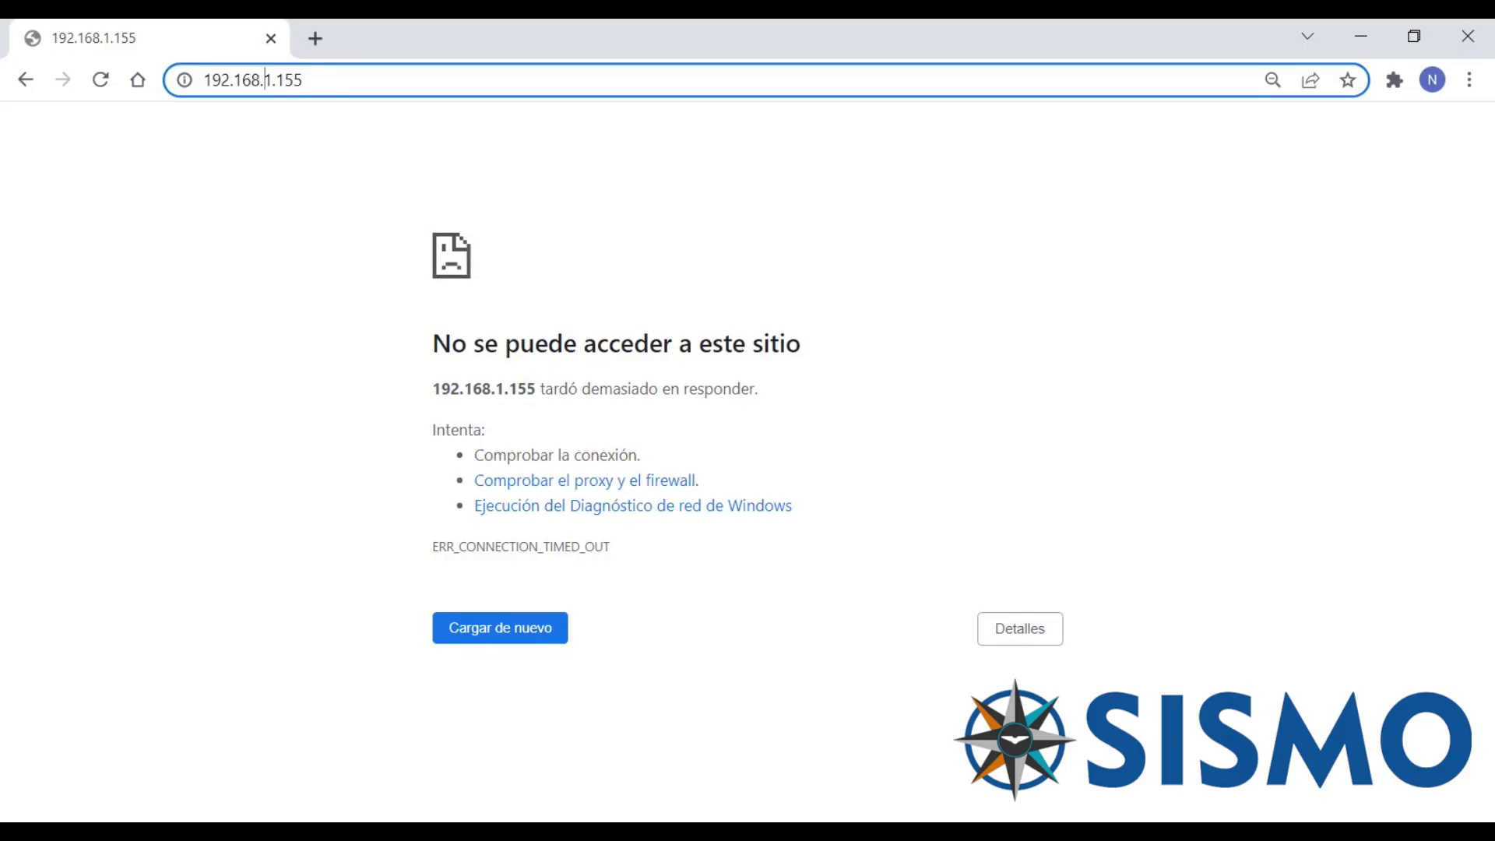
pyautogui.click(126, 820)
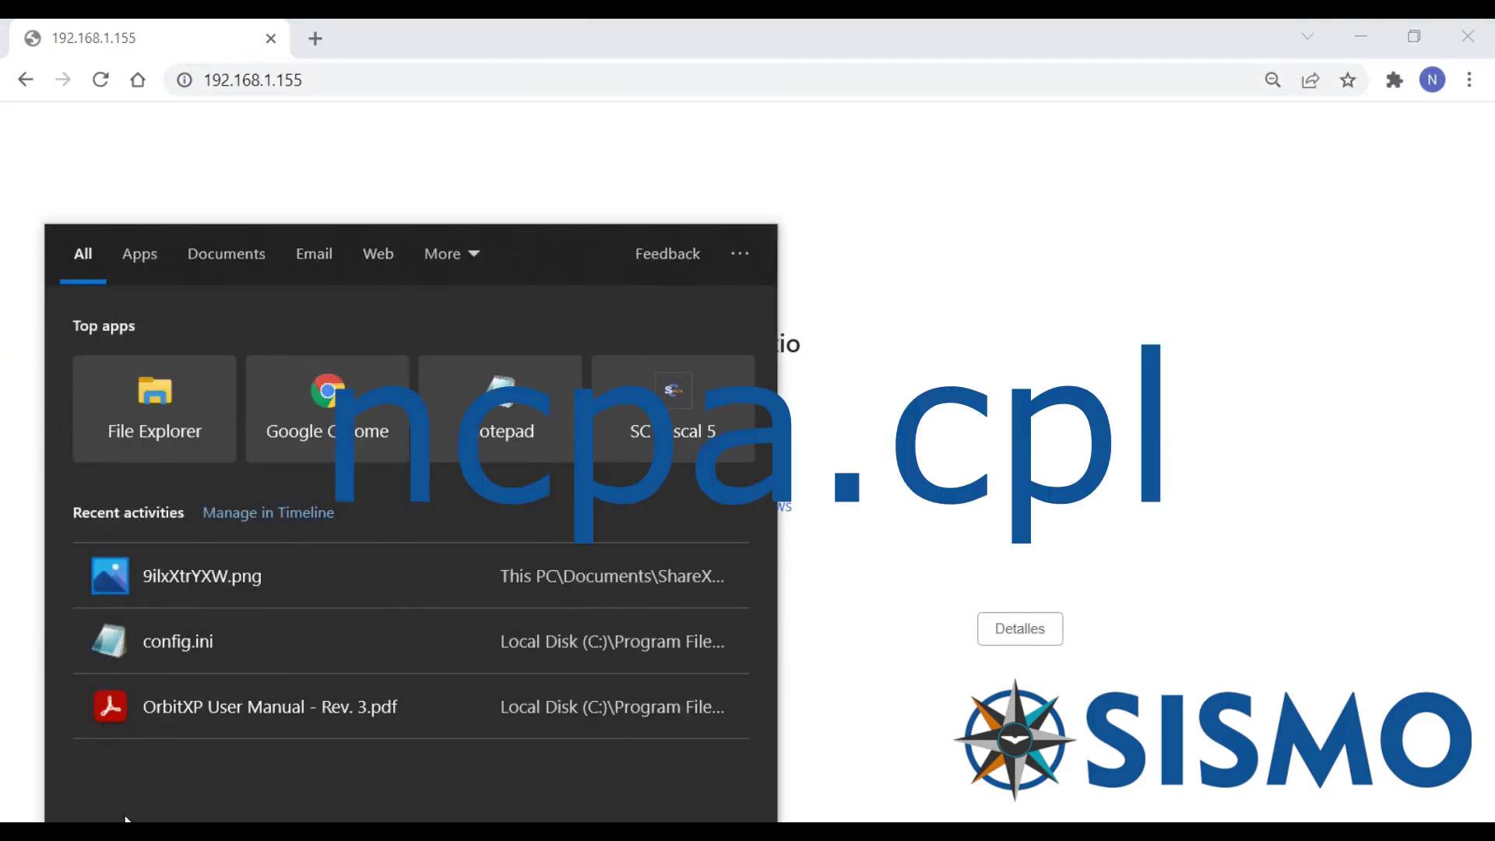
pyautogui.write('ncpa')
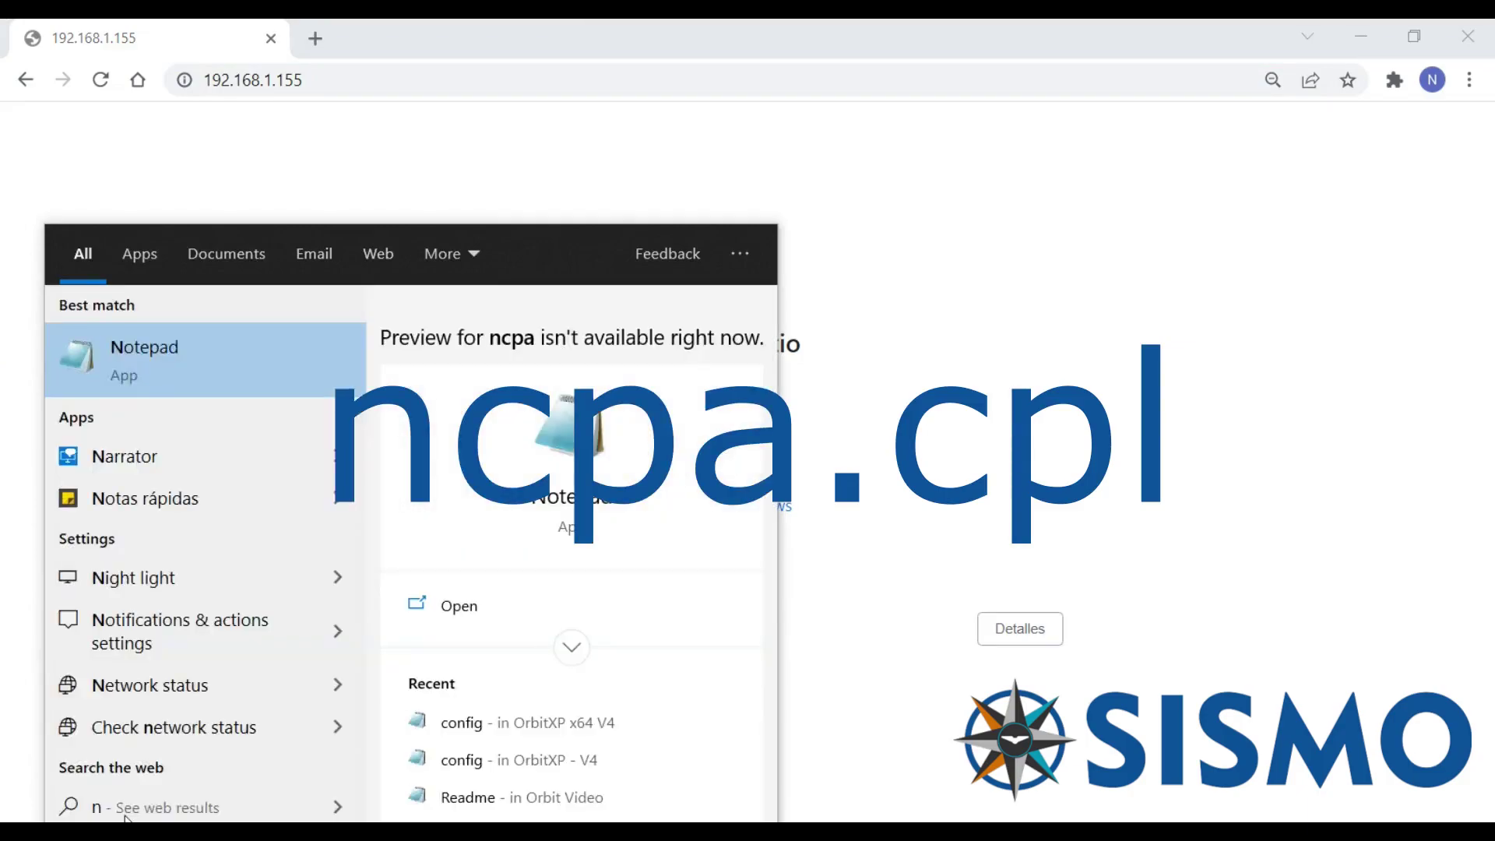
pyautogui.write('.cpl')
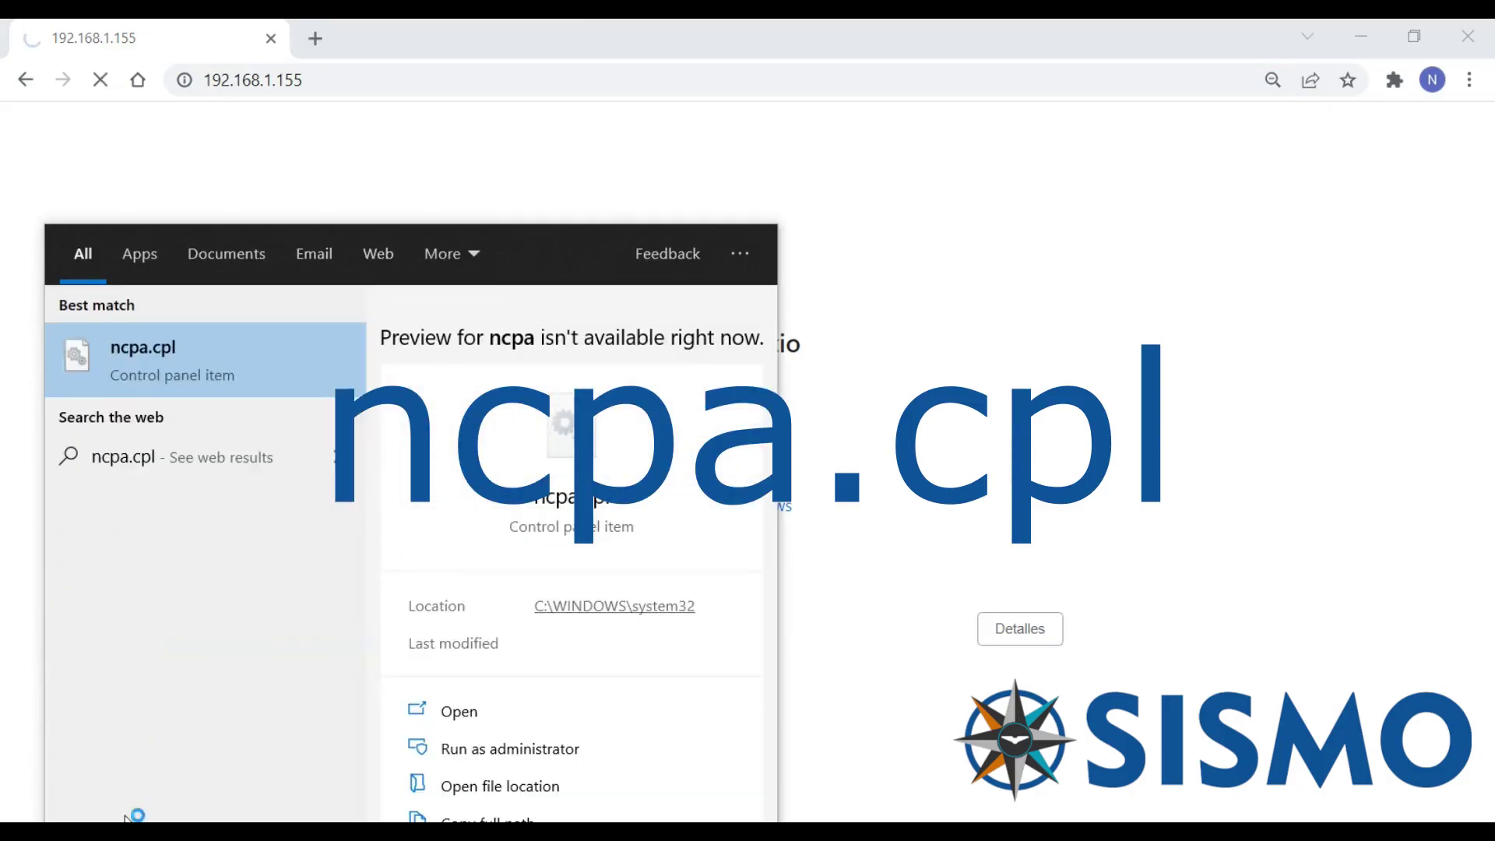
pyautogui.press('Return')
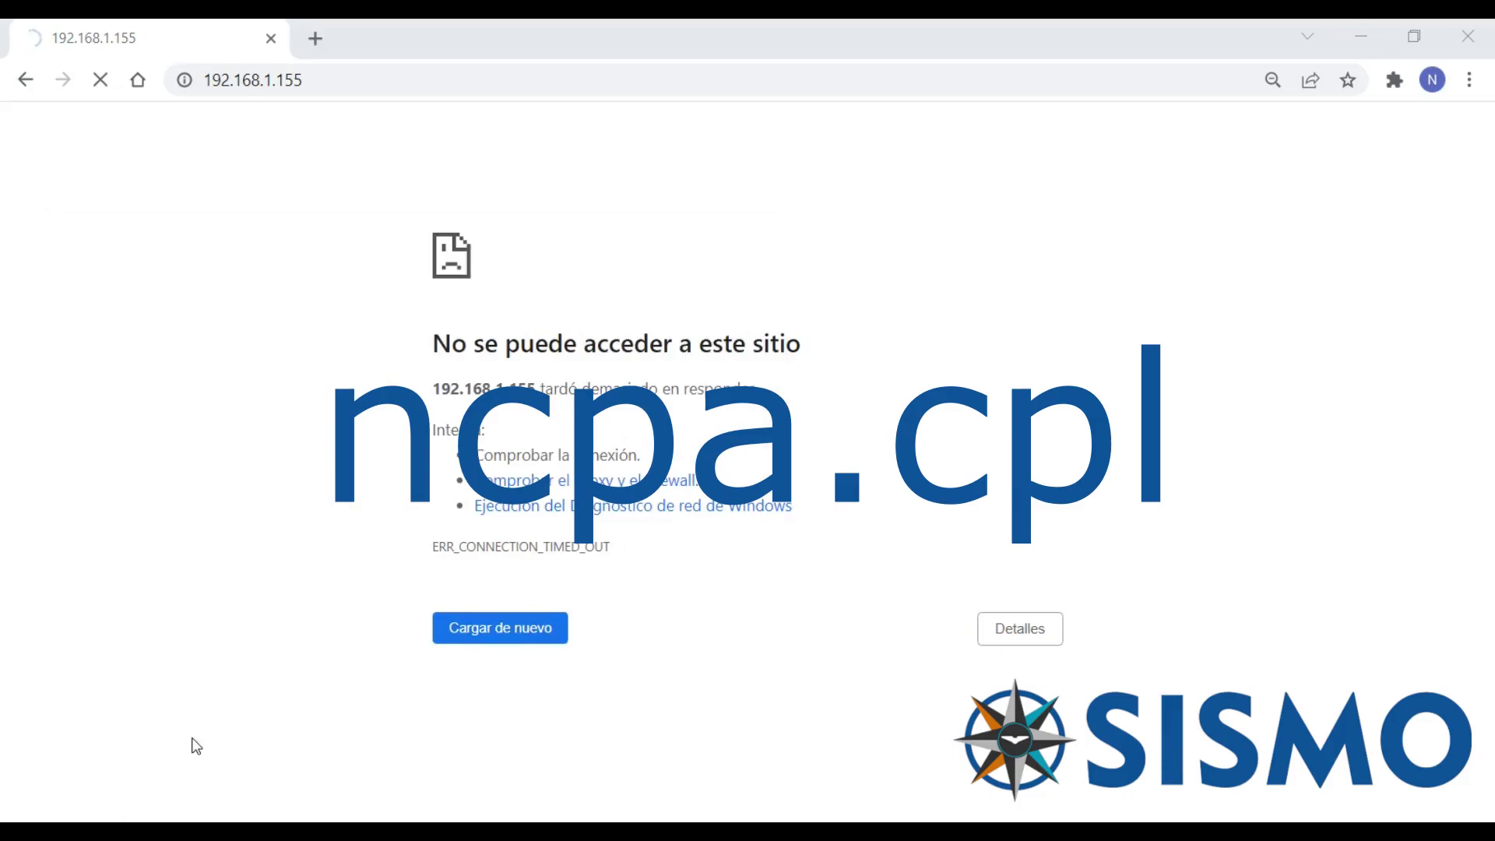
# Step: Open the Internet Protocol Version 4 (TCP/IPv4) properties of the Ethernet adapter
pyautogui.click(459, 308)
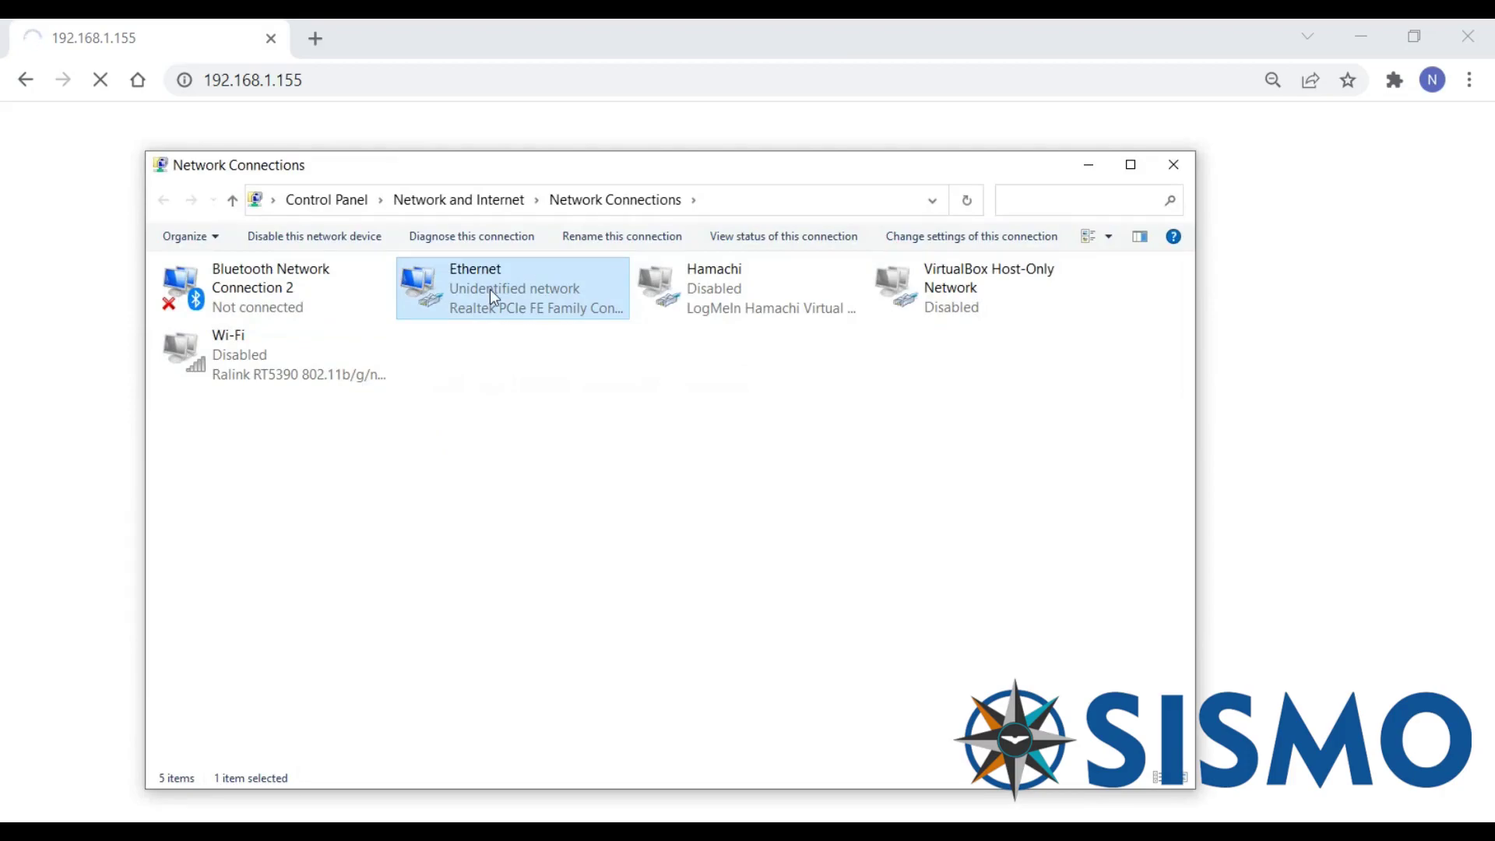
pyautogui.rightClick(491, 296)
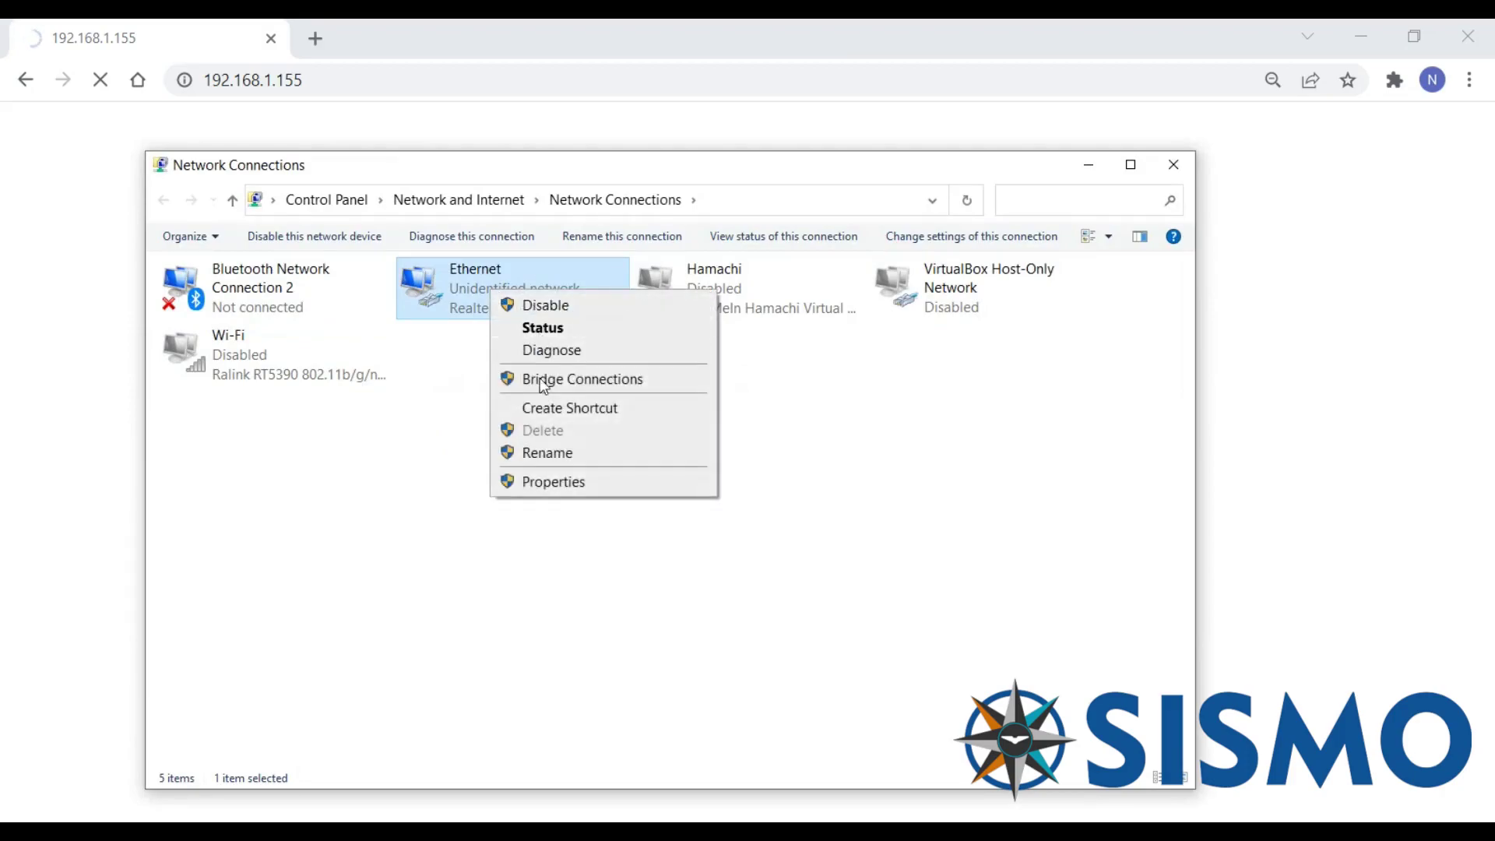
pyautogui.click(549, 483)
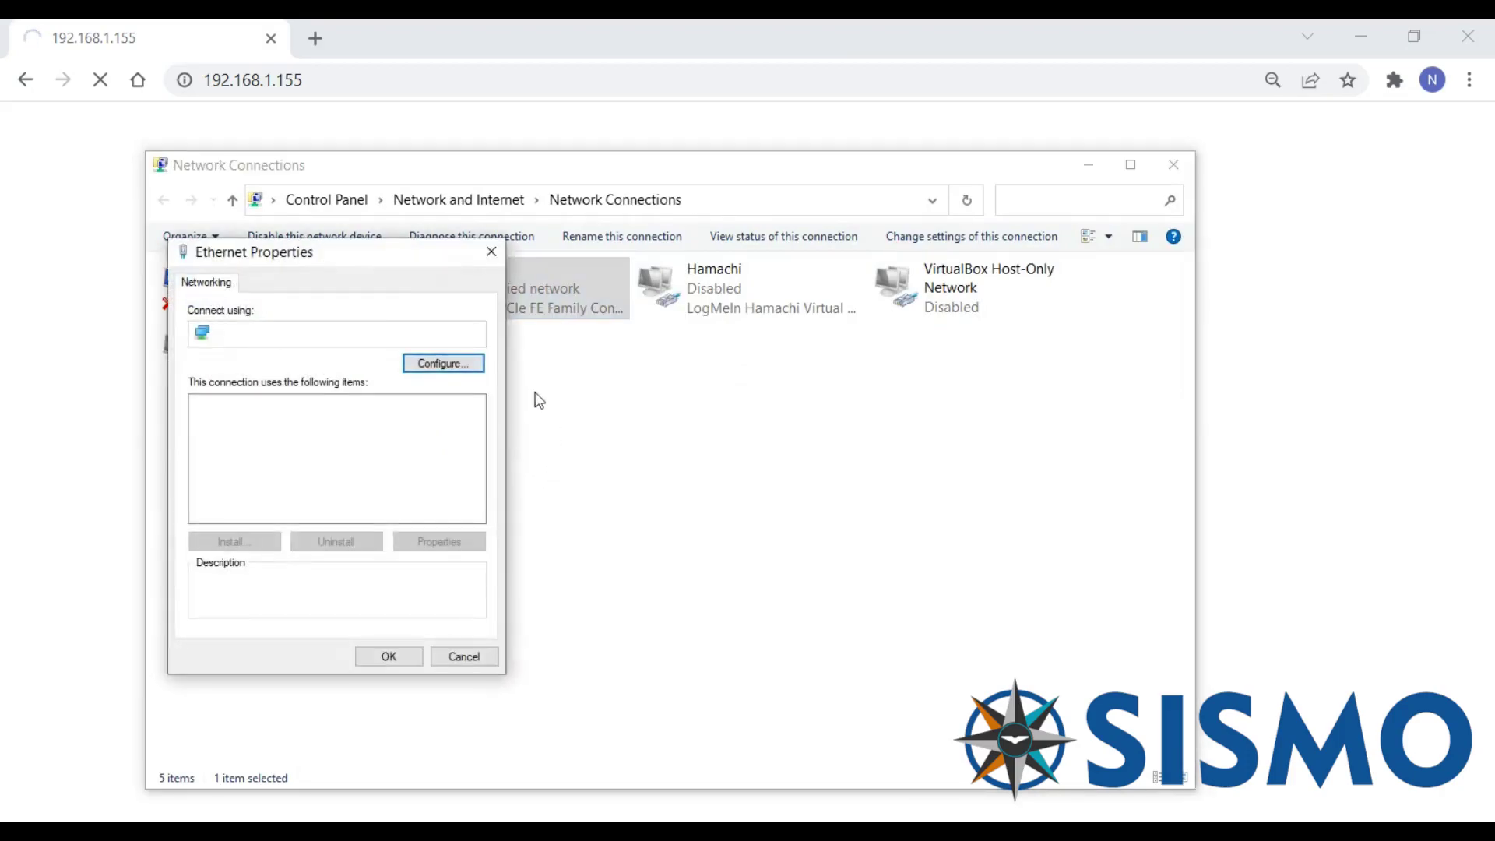
pyautogui.click(269, 467)
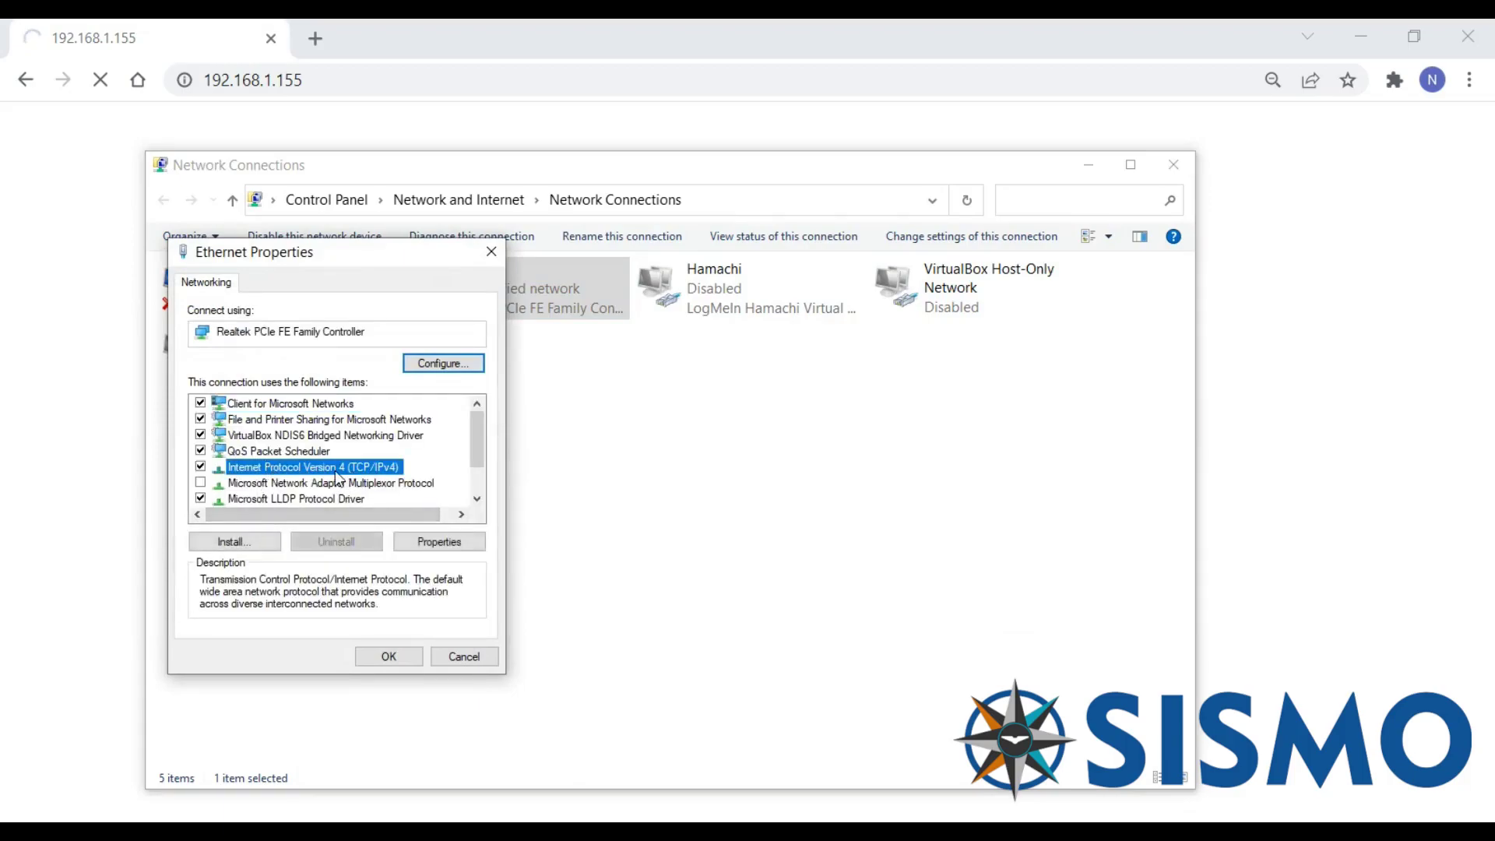
pyautogui.click(433, 543)
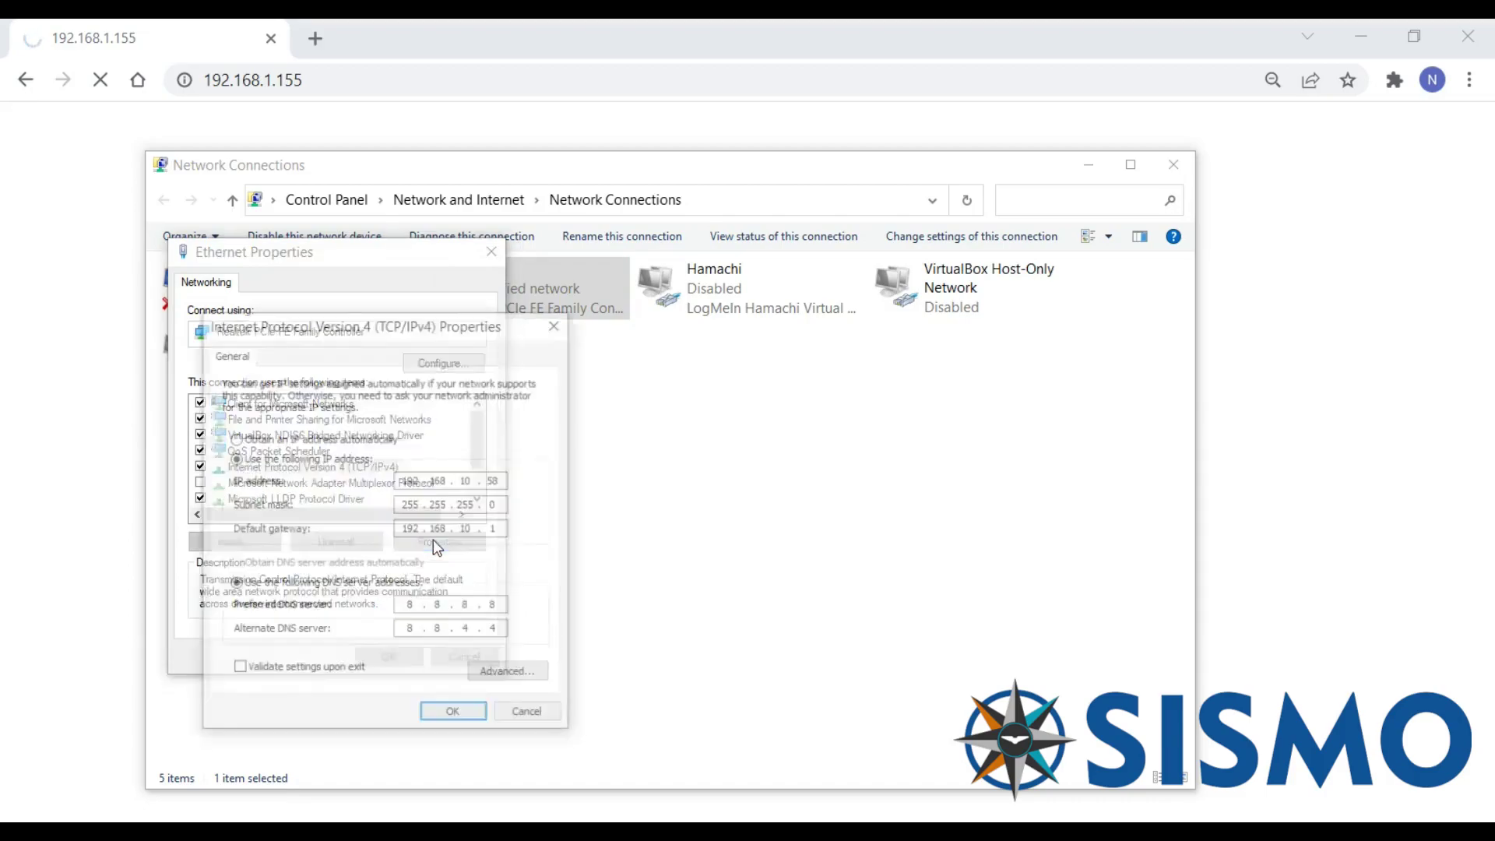
# Step: Set the Ethernet adapter's IP address to 192.168.1.58 and default gateway to 192.168.1.1, and apply the settings
pyautogui.click(477, 482)
pyautogui.press('BackSpace')
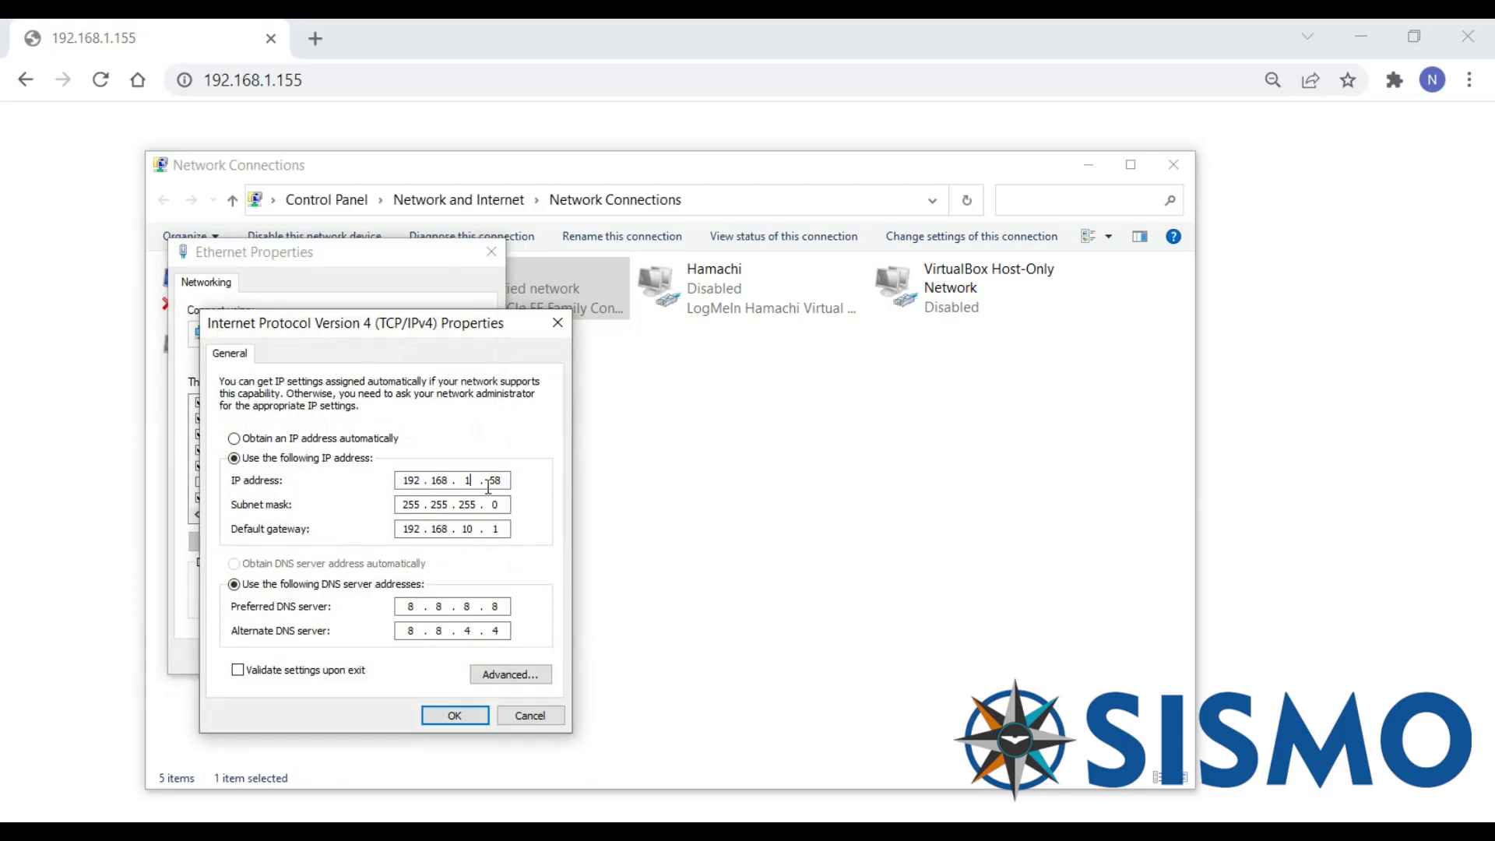
pyautogui.press('BackSpace')
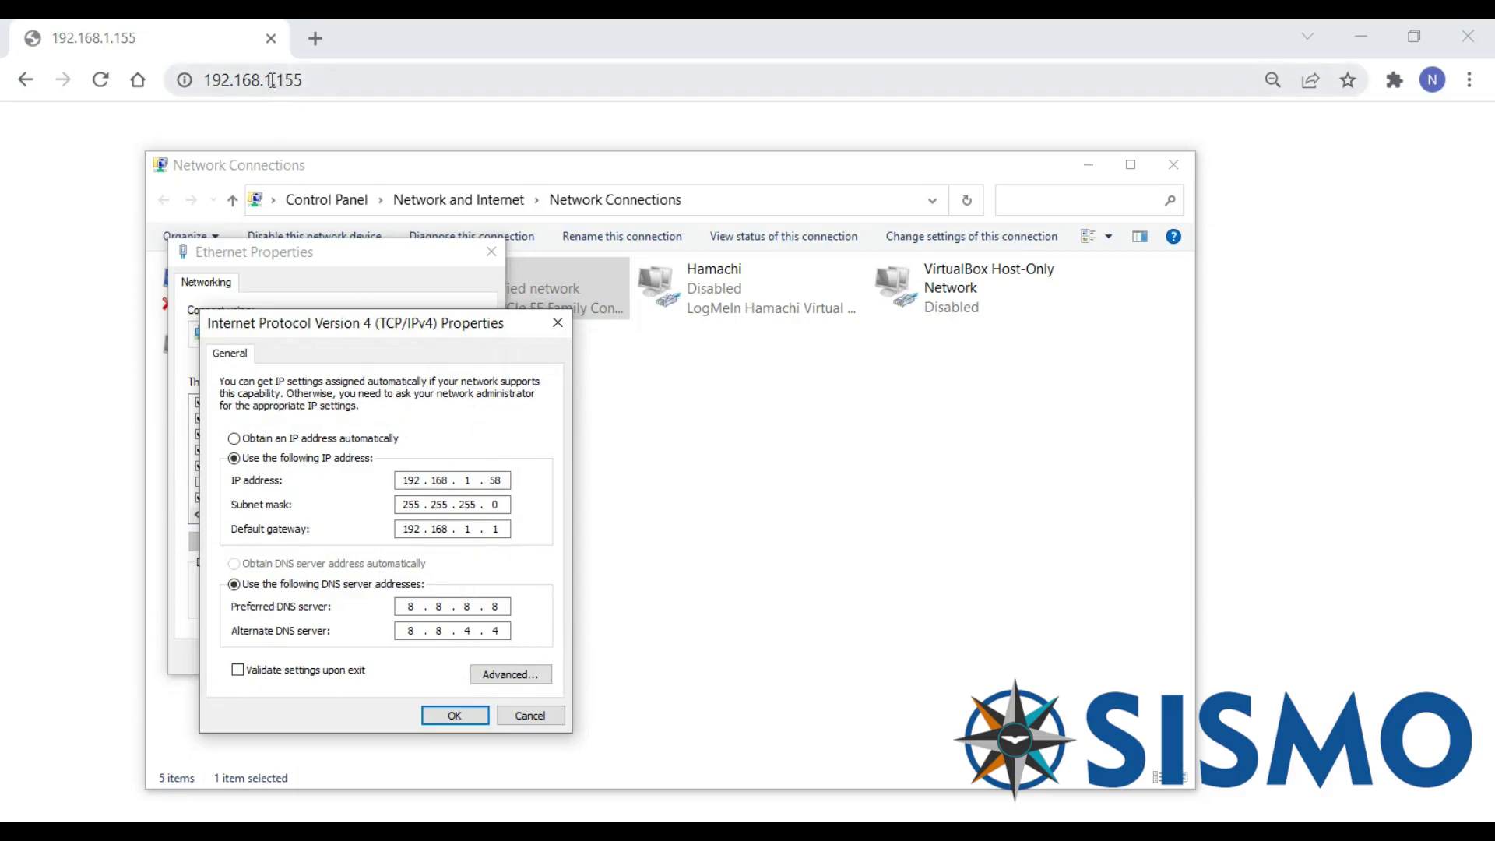
pyautogui.click(453, 711)
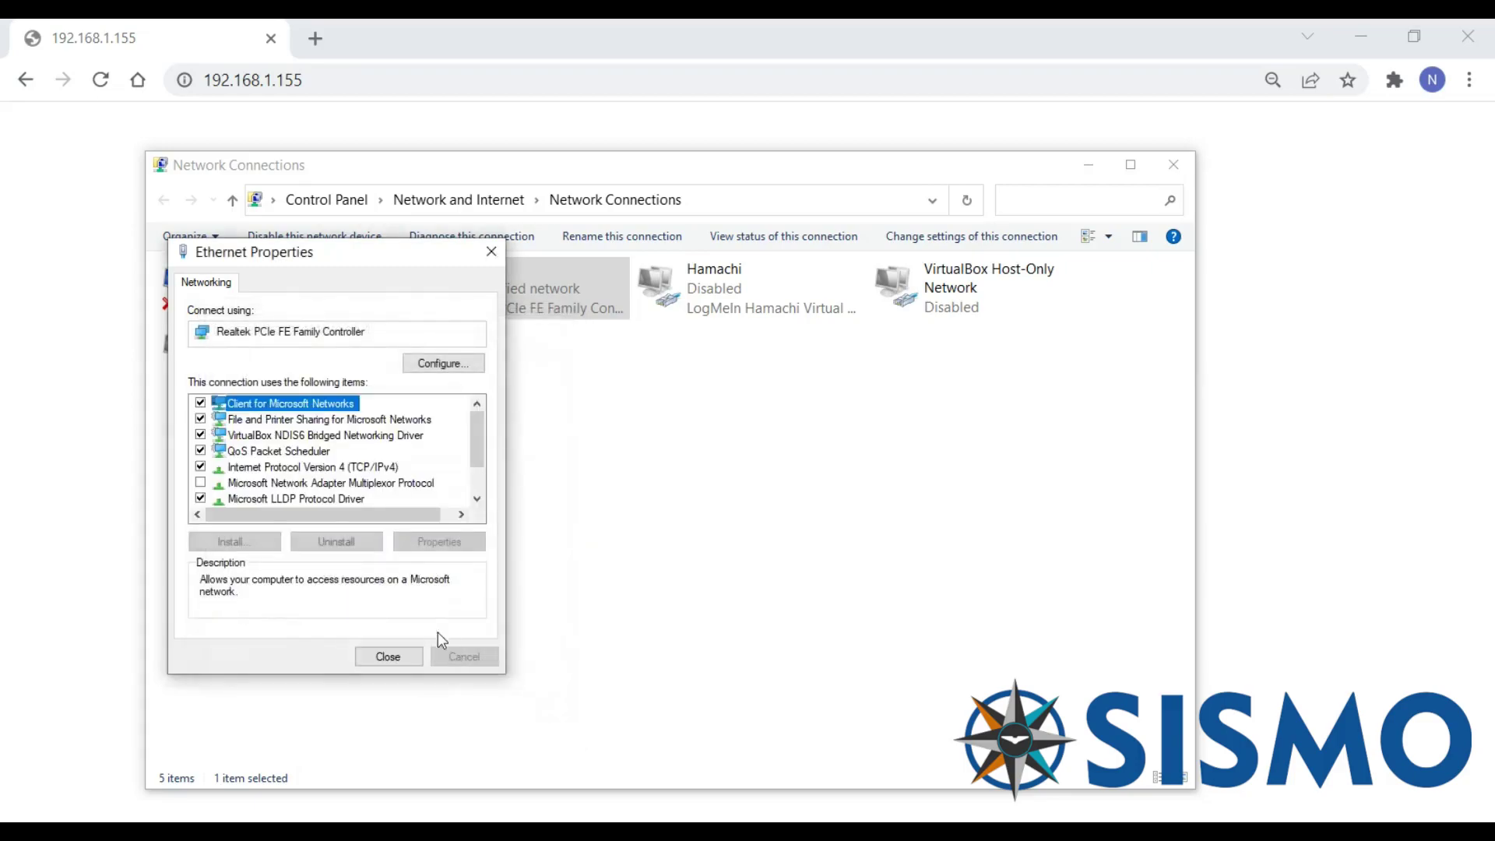
pyautogui.click(388, 657)
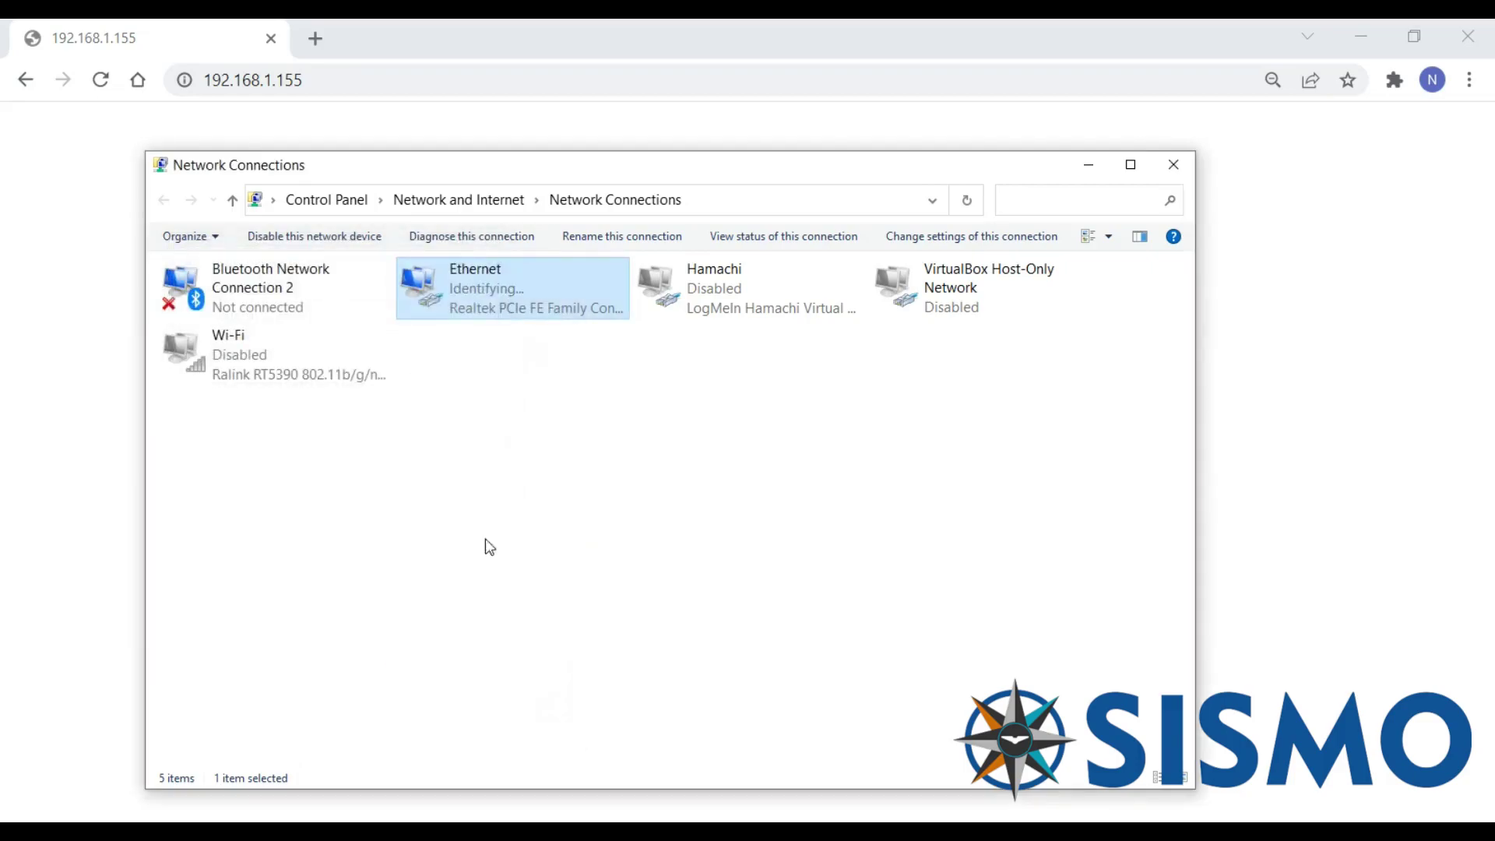
# Step: Load 192.168.1.155 in Chrome and select the last octet of the host IP in the board's UDP configuration
pyautogui.click(480, 79)
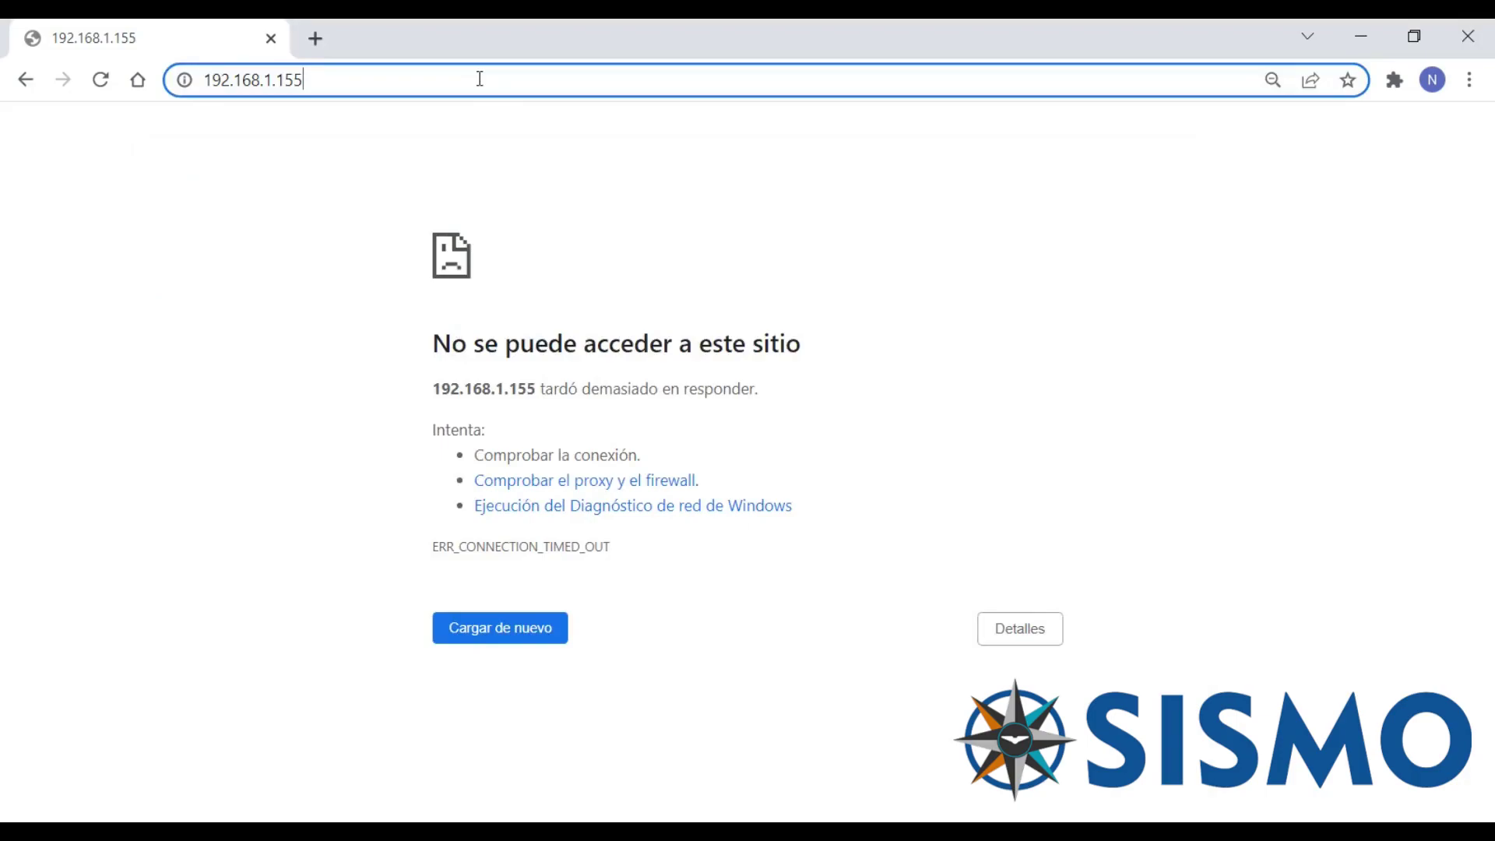
pyautogui.press('Return')
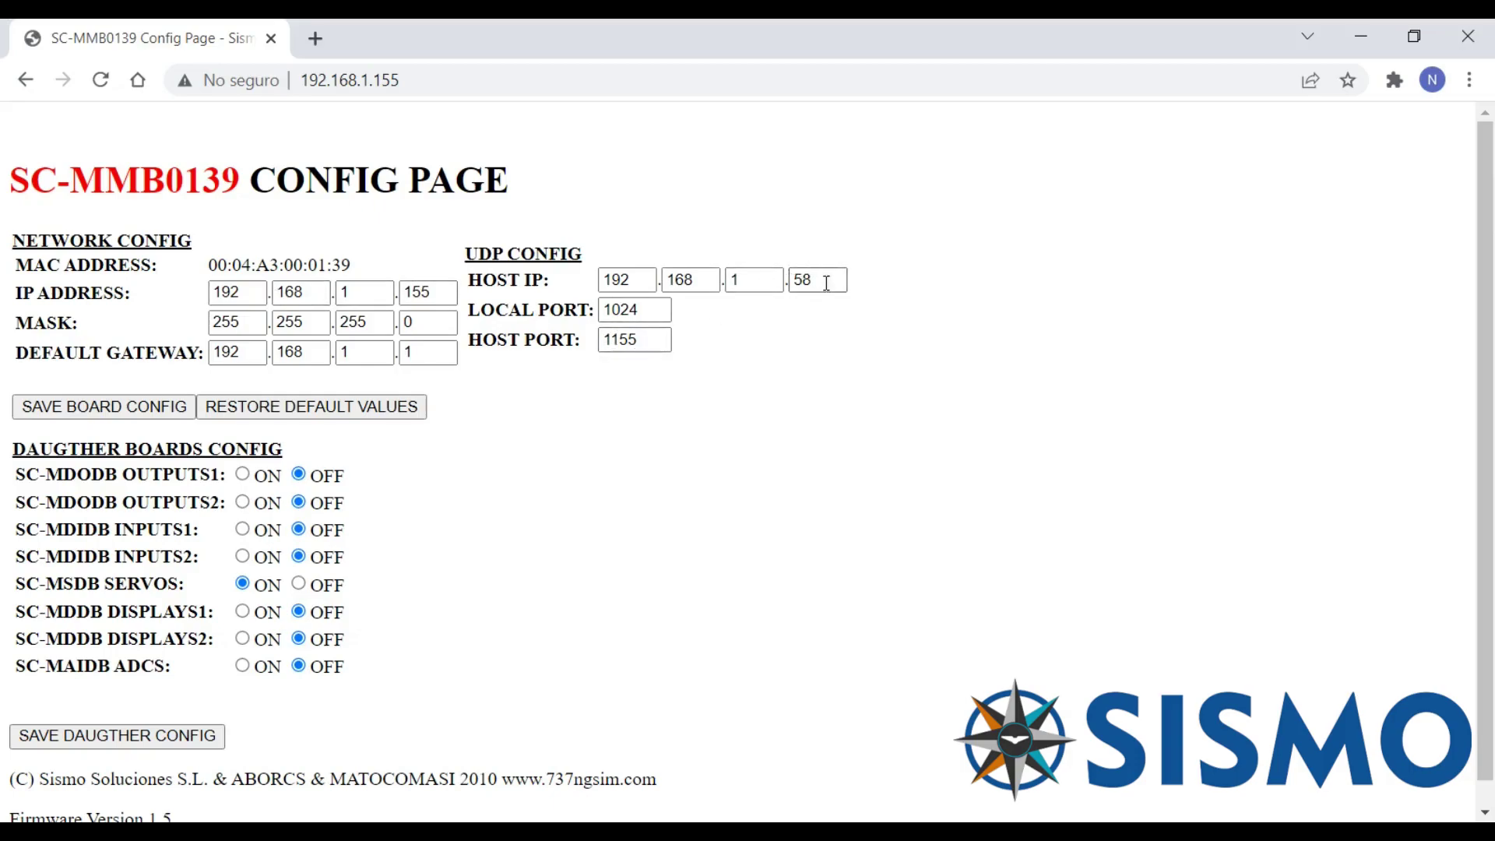
pyautogui.moveTo(837, 281); pyautogui.dragTo(789, 282)
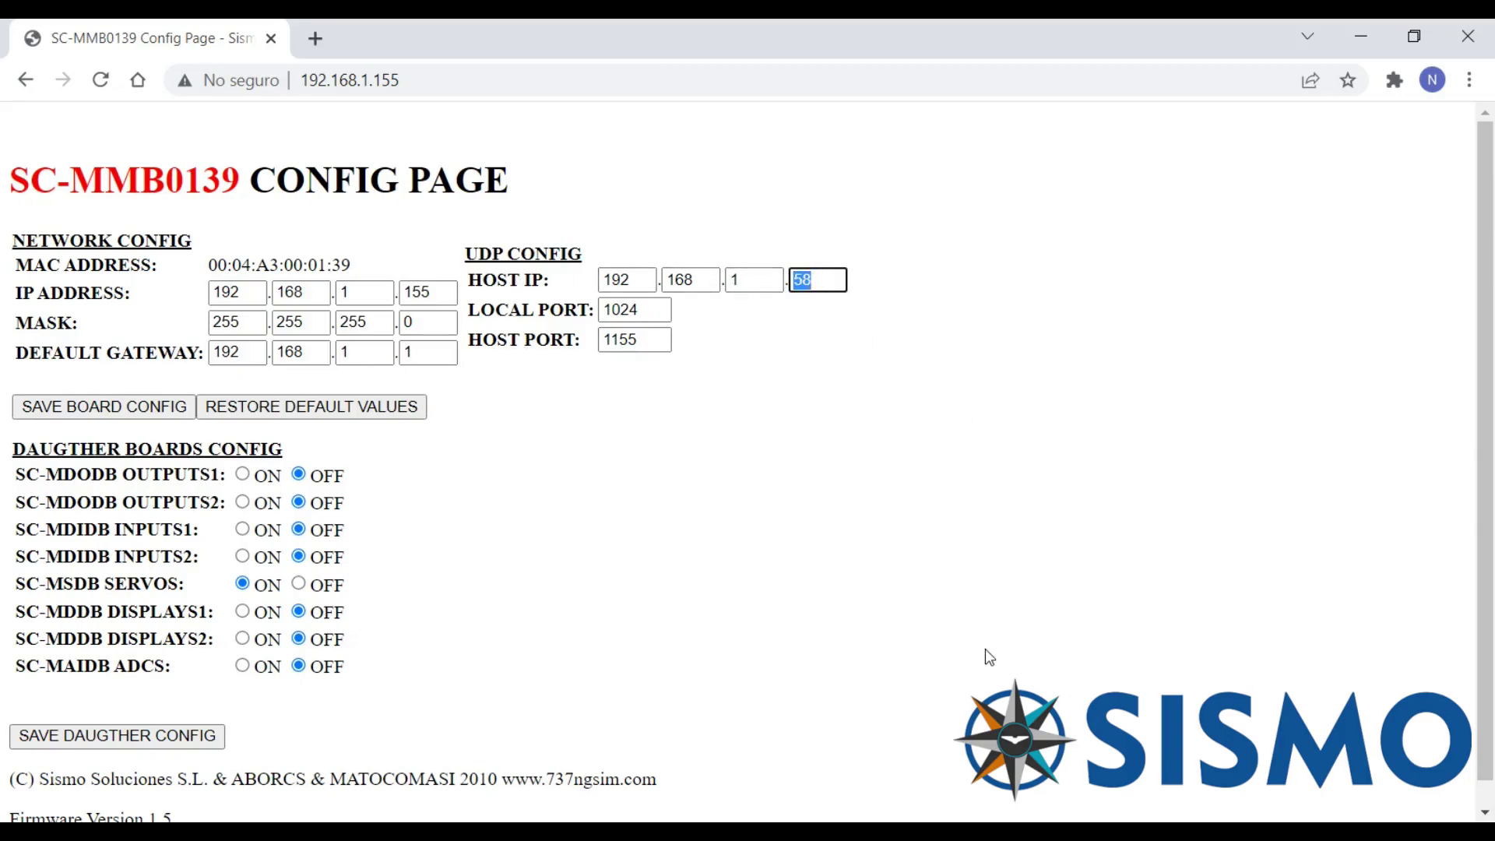
# Step: Compare the Ethernet adapter's IPv4 address in Network Connections with the board's host IP, and close the windows without changes
pyautogui.click(1034, 830)
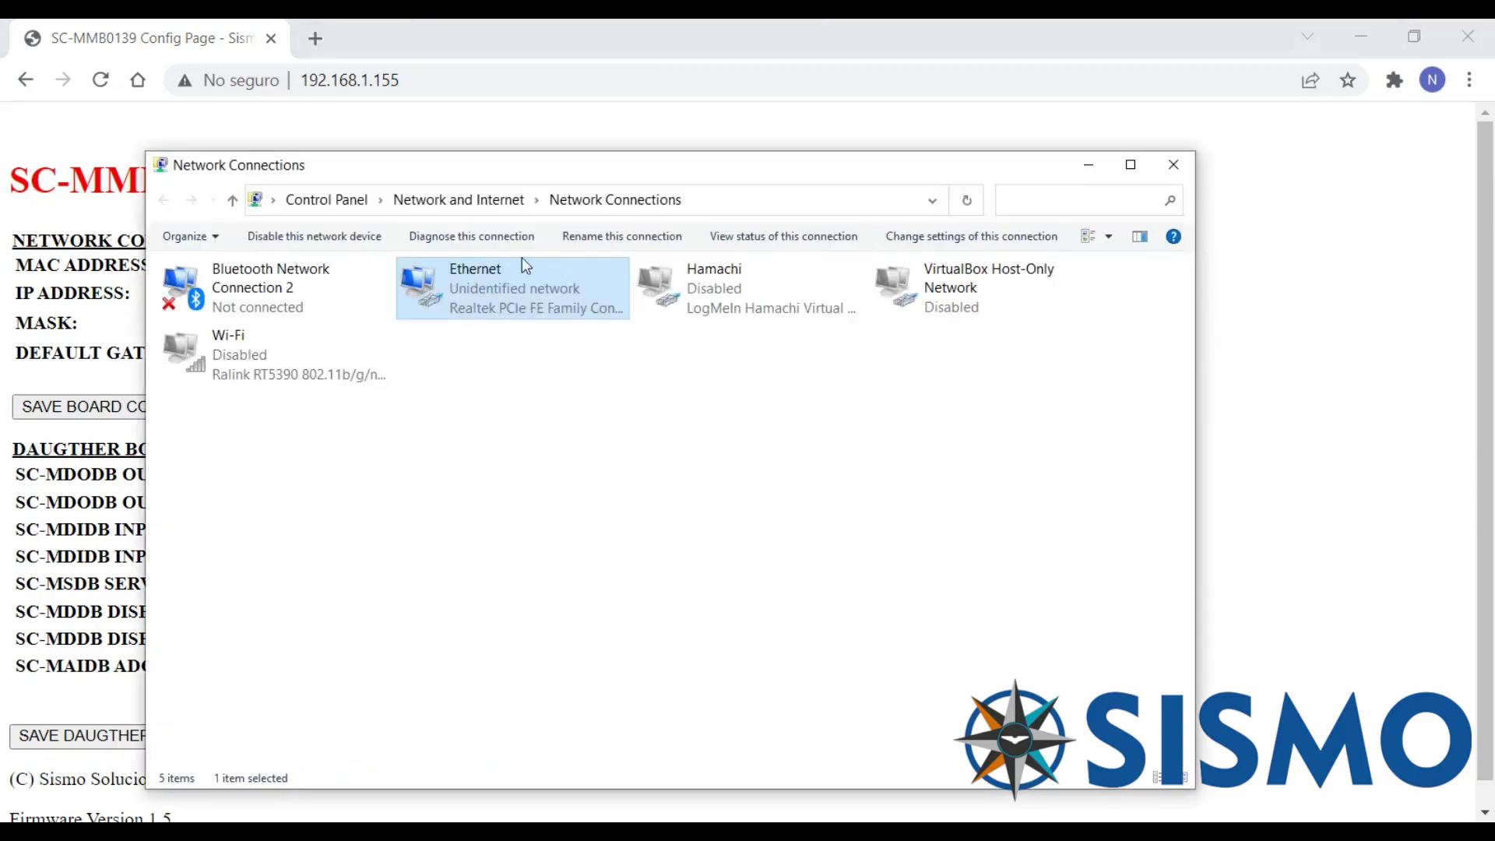
pyautogui.rightClick(530, 296)
pyautogui.click(589, 491)
pyautogui.doubleClick(282, 466)
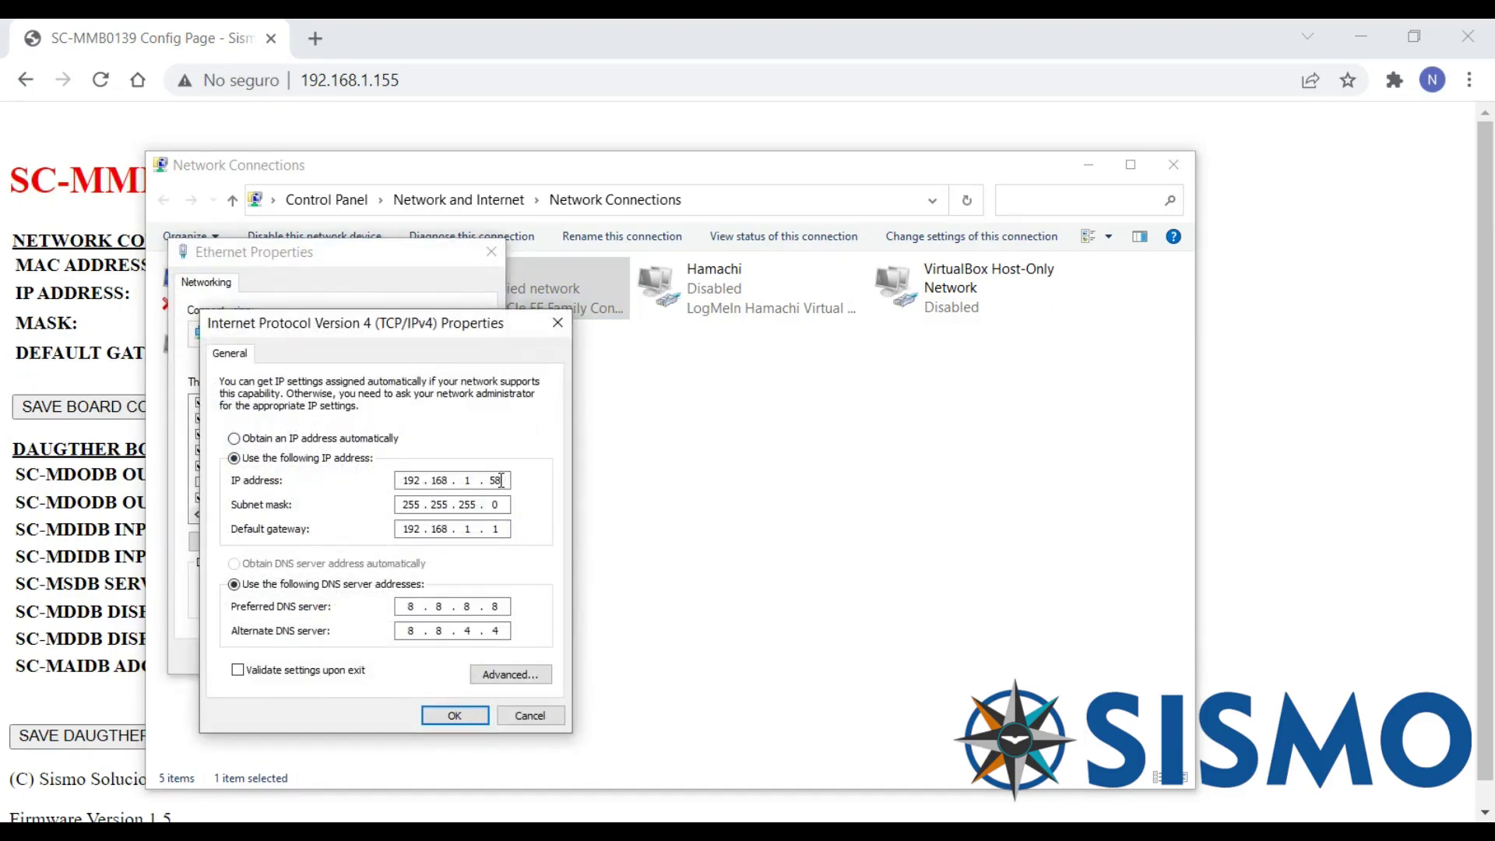
pyautogui.doubleClick(502, 481)
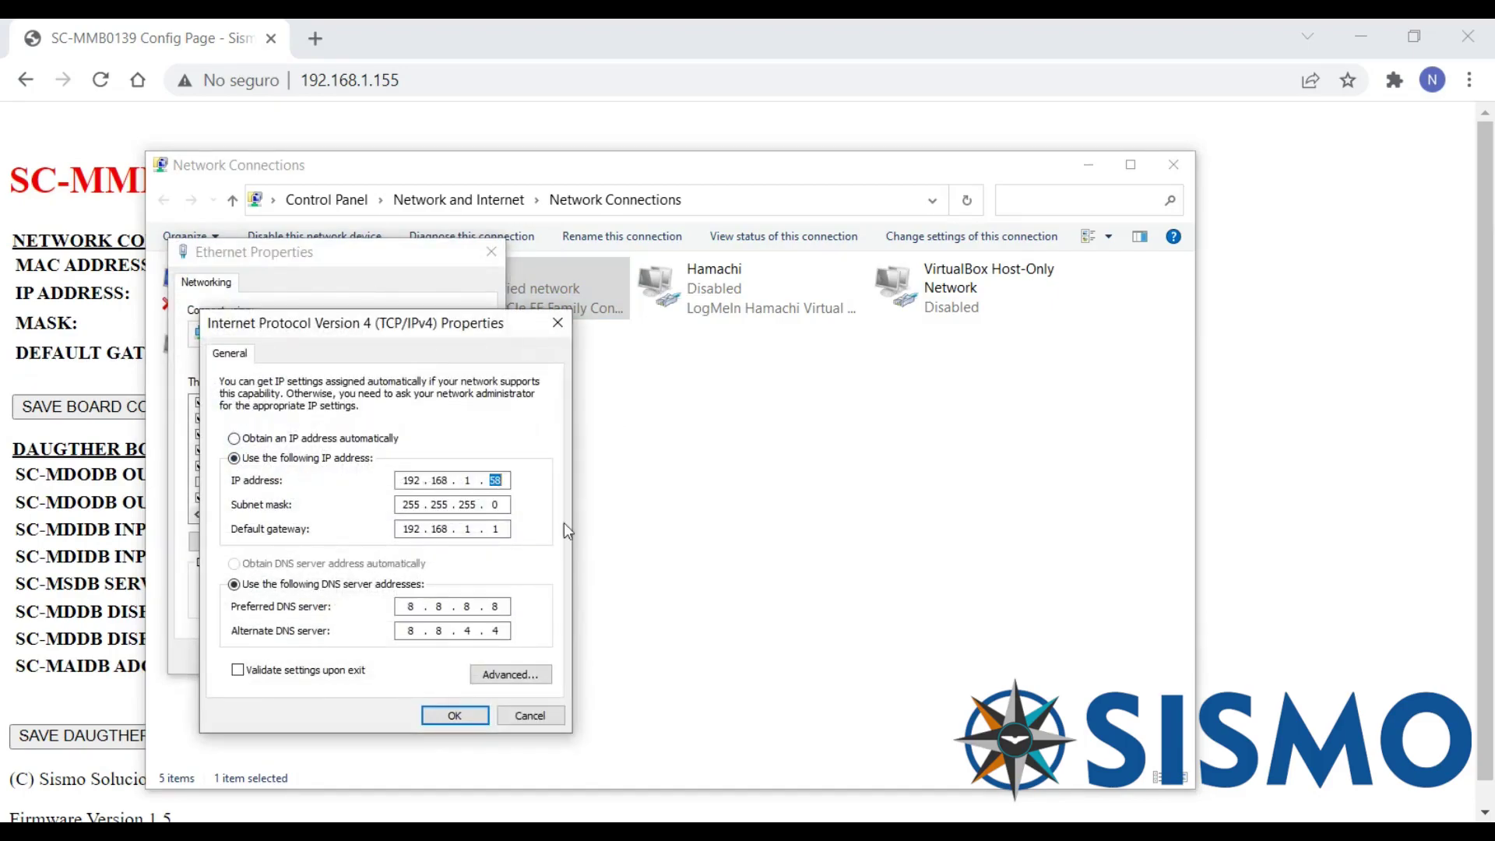
pyautogui.click(523, 717)
pyautogui.click(471, 658)
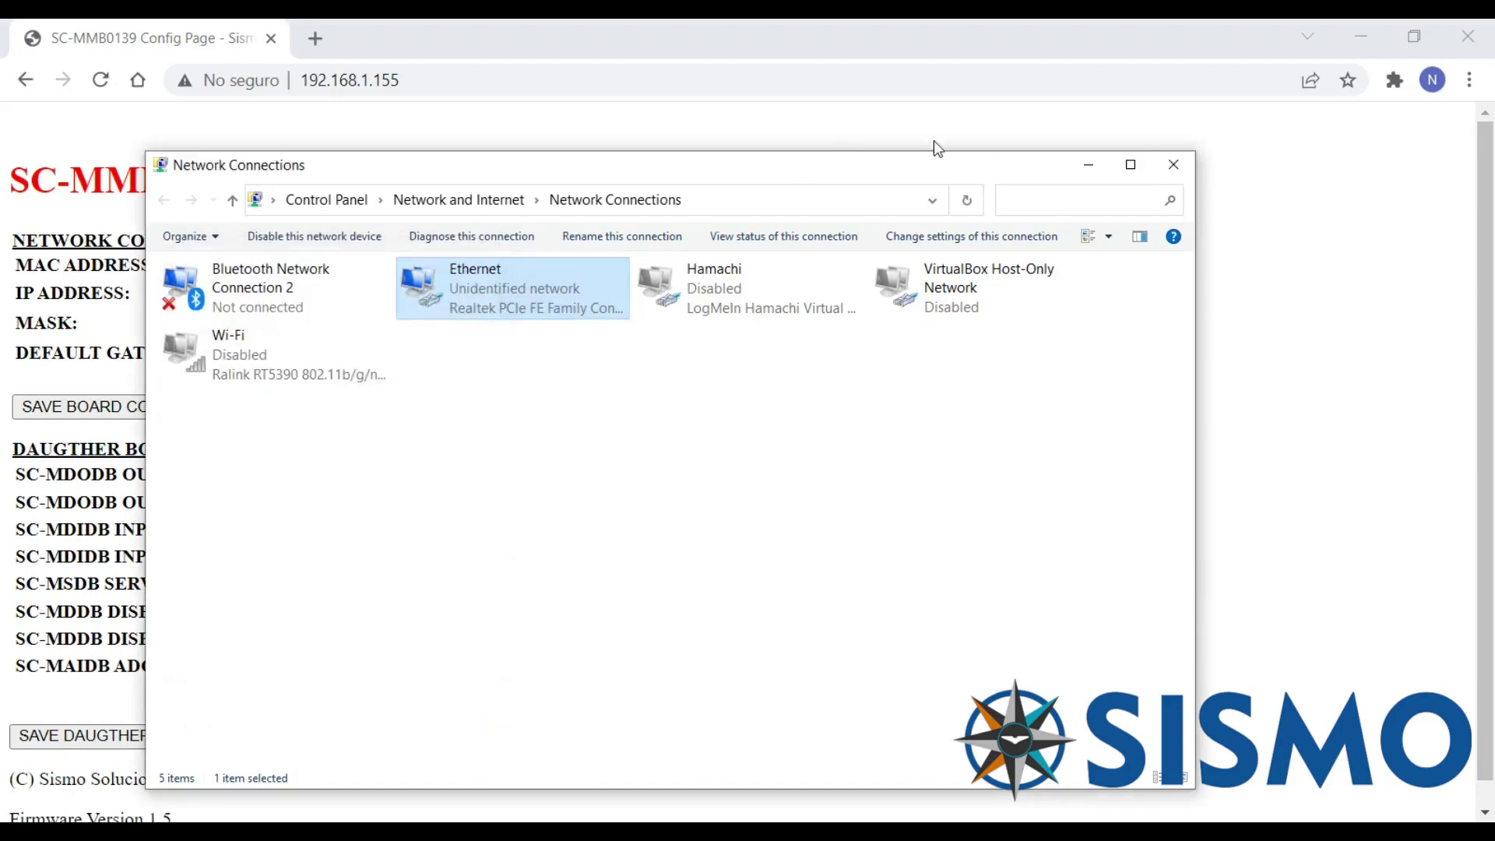
pyautogui.click(1171, 173)
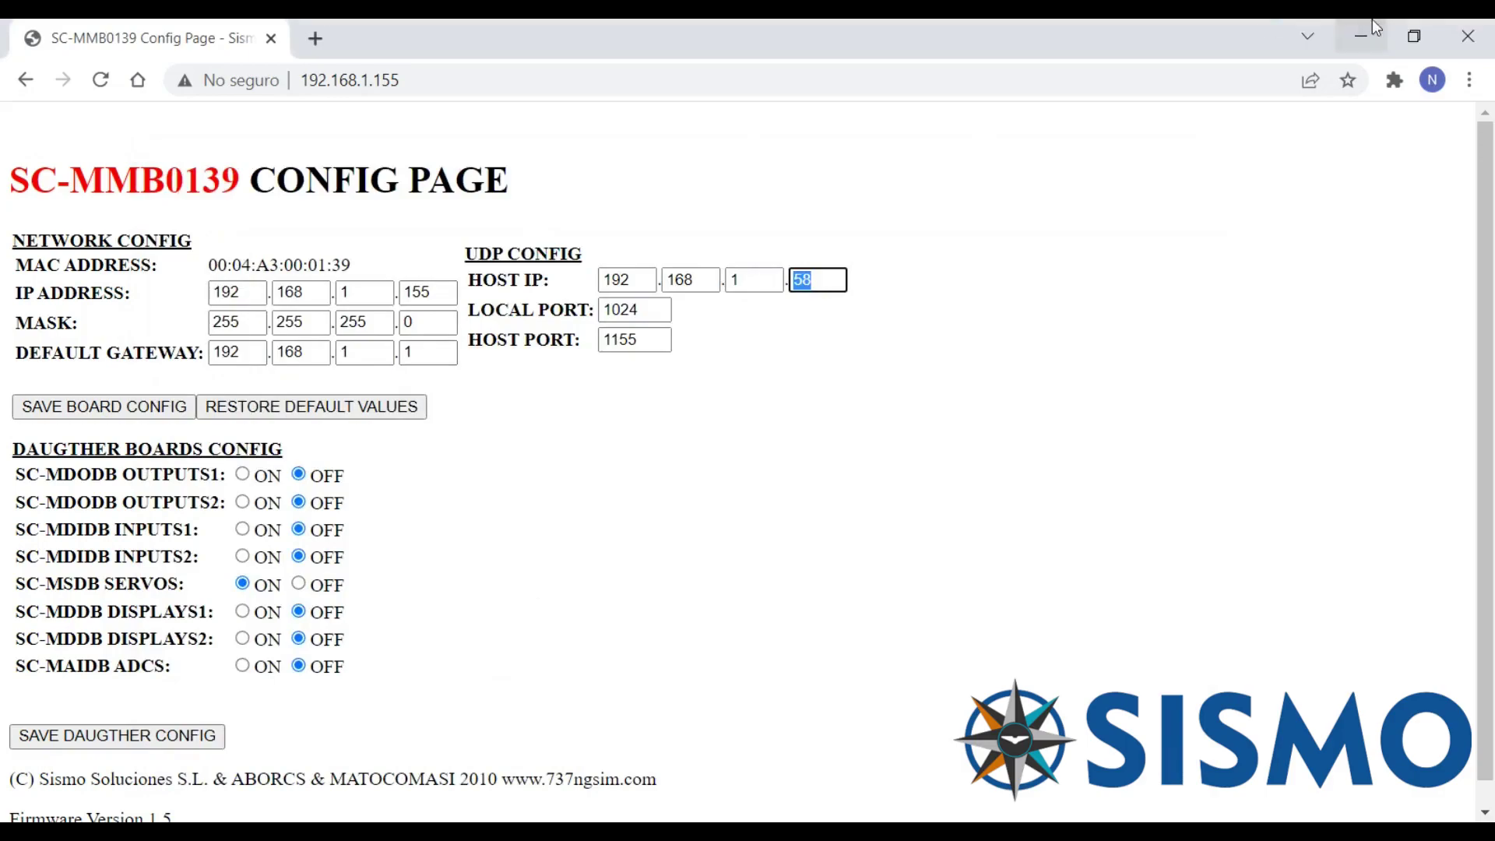
# Step: Clear away Chrome and Command Prompt, launch OrbitXP from its installation folder and examine its log entry for IP 192.168.1.155
pyautogui.click(1362, 37)
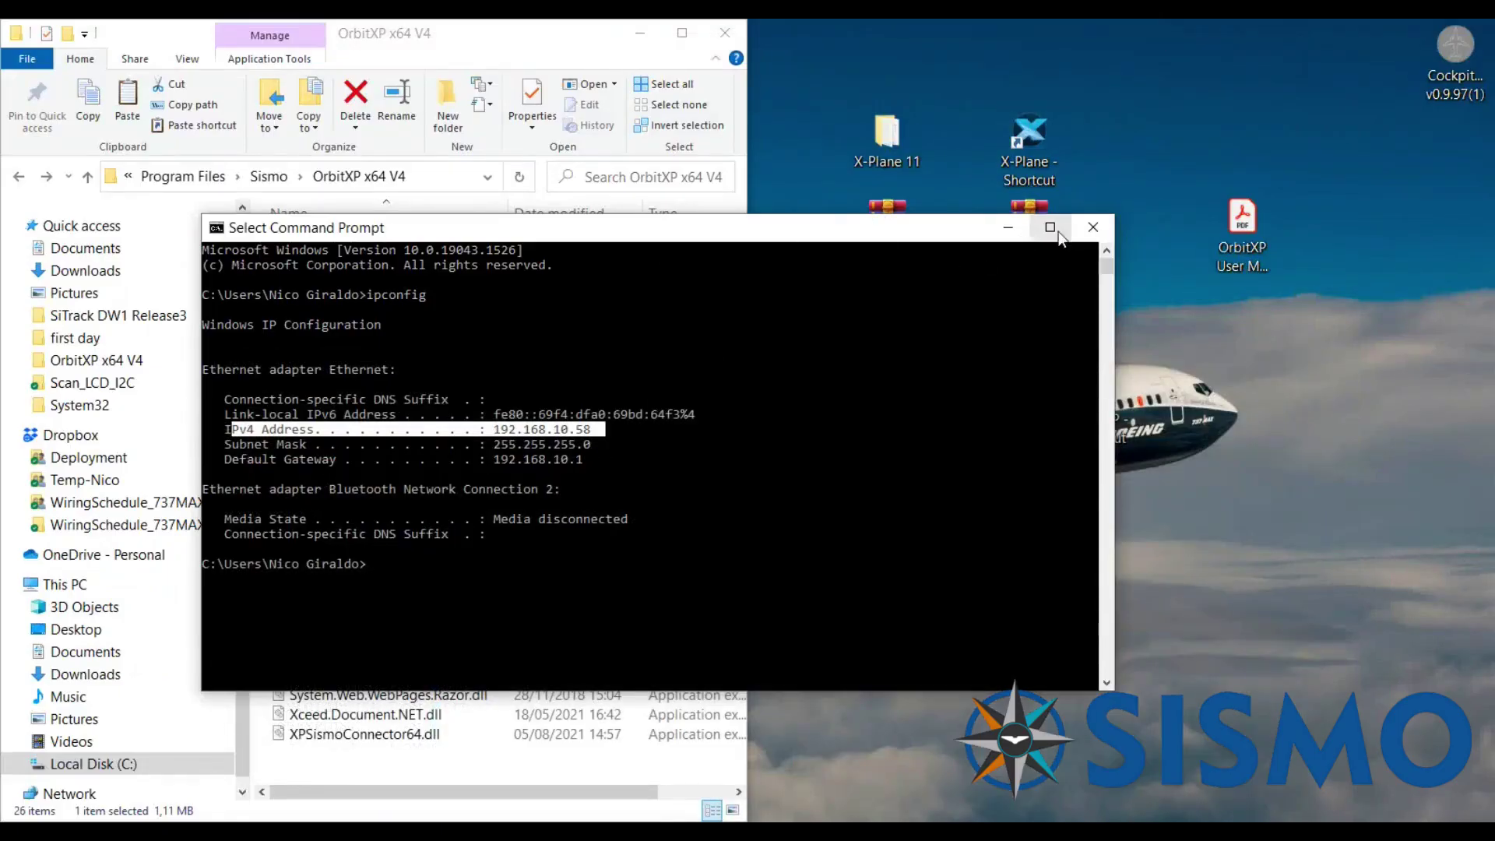
pyautogui.click(1093, 227)
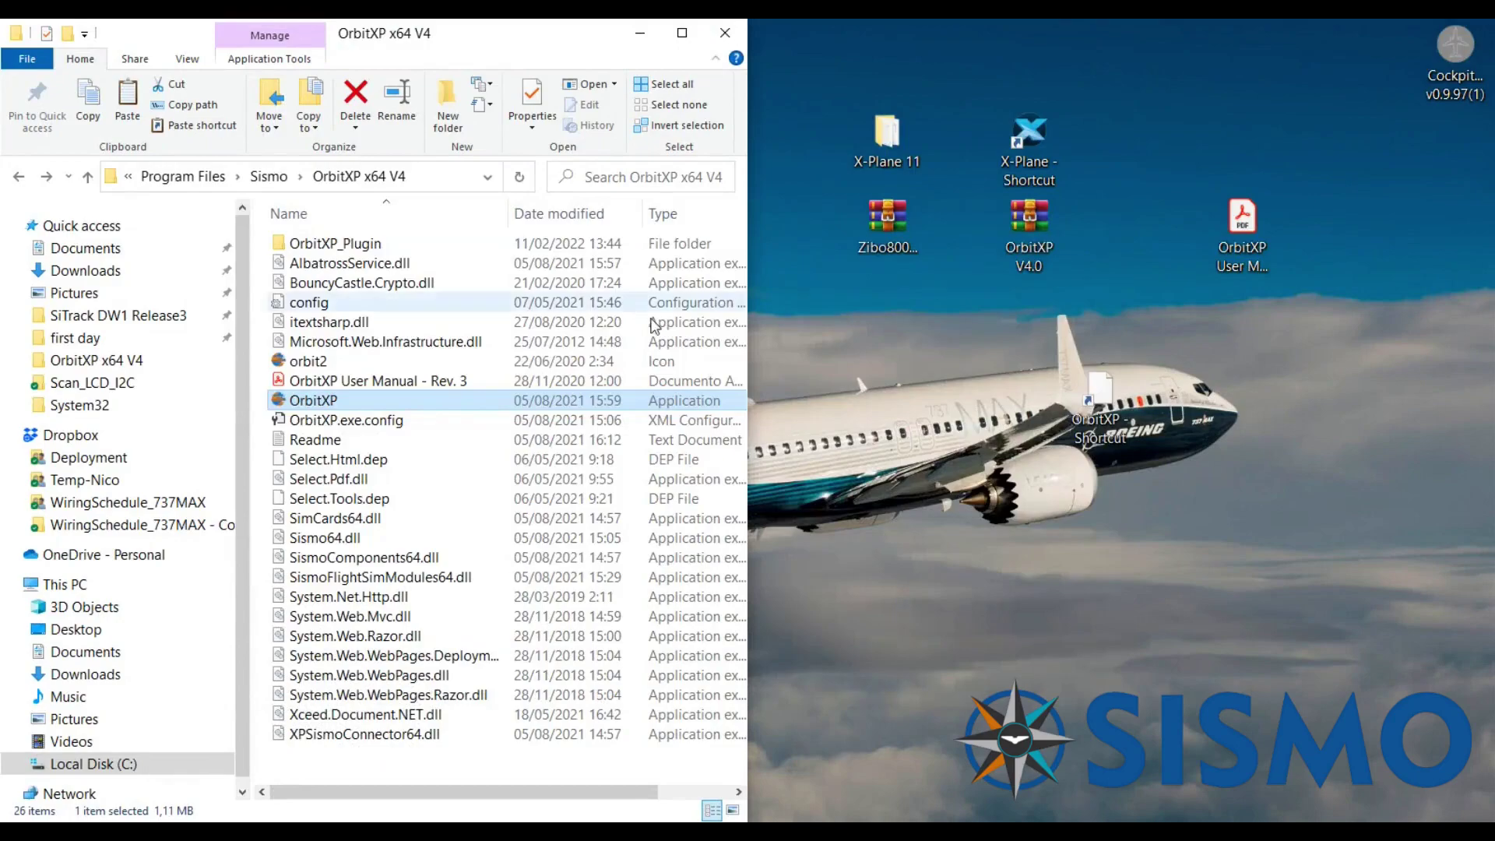
pyautogui.doubleClick(437, 403)
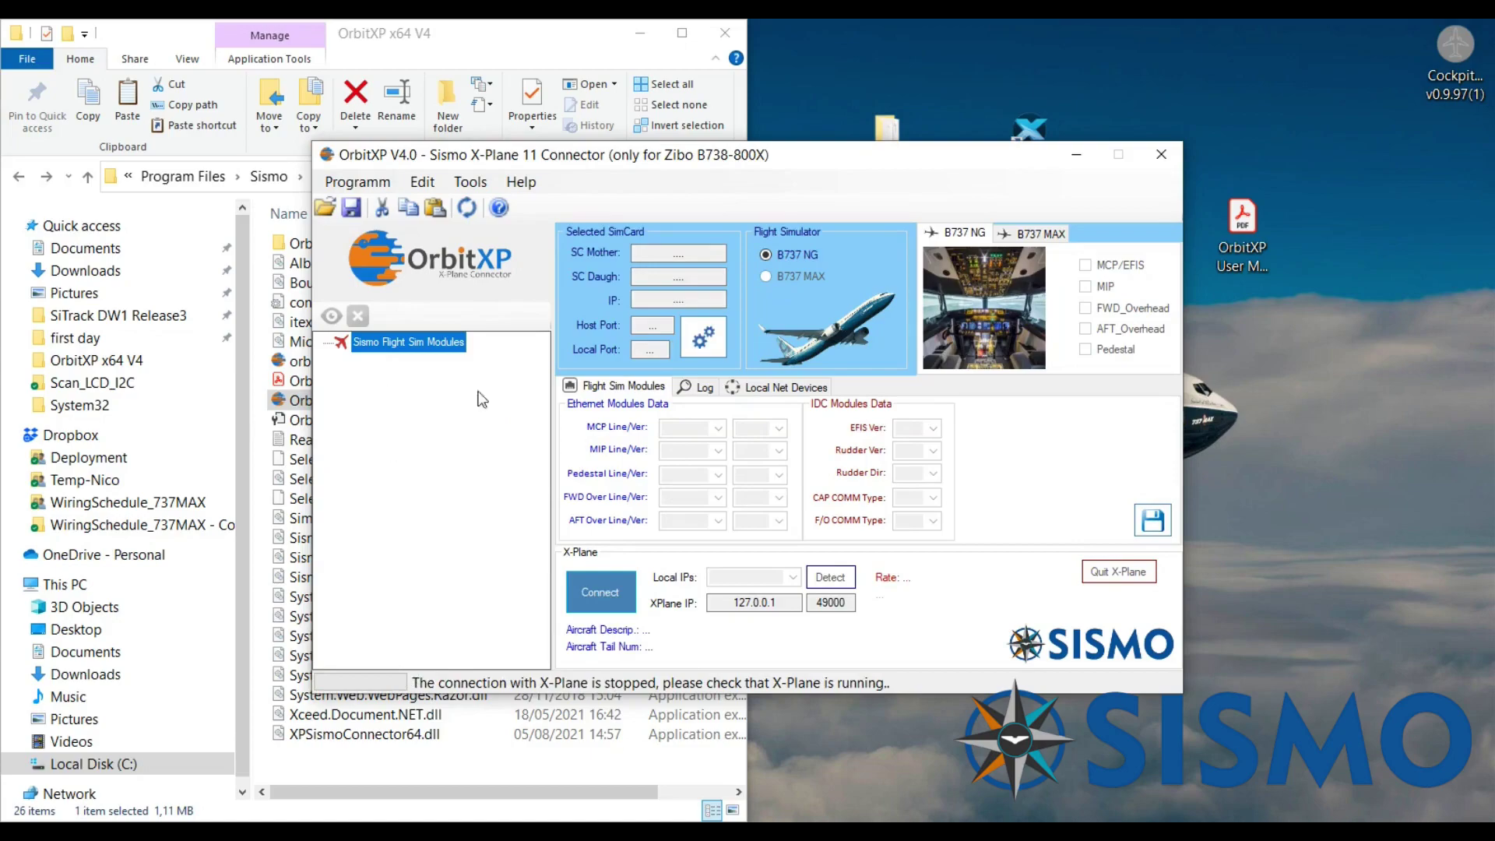
pyautogui.click(692, 388)
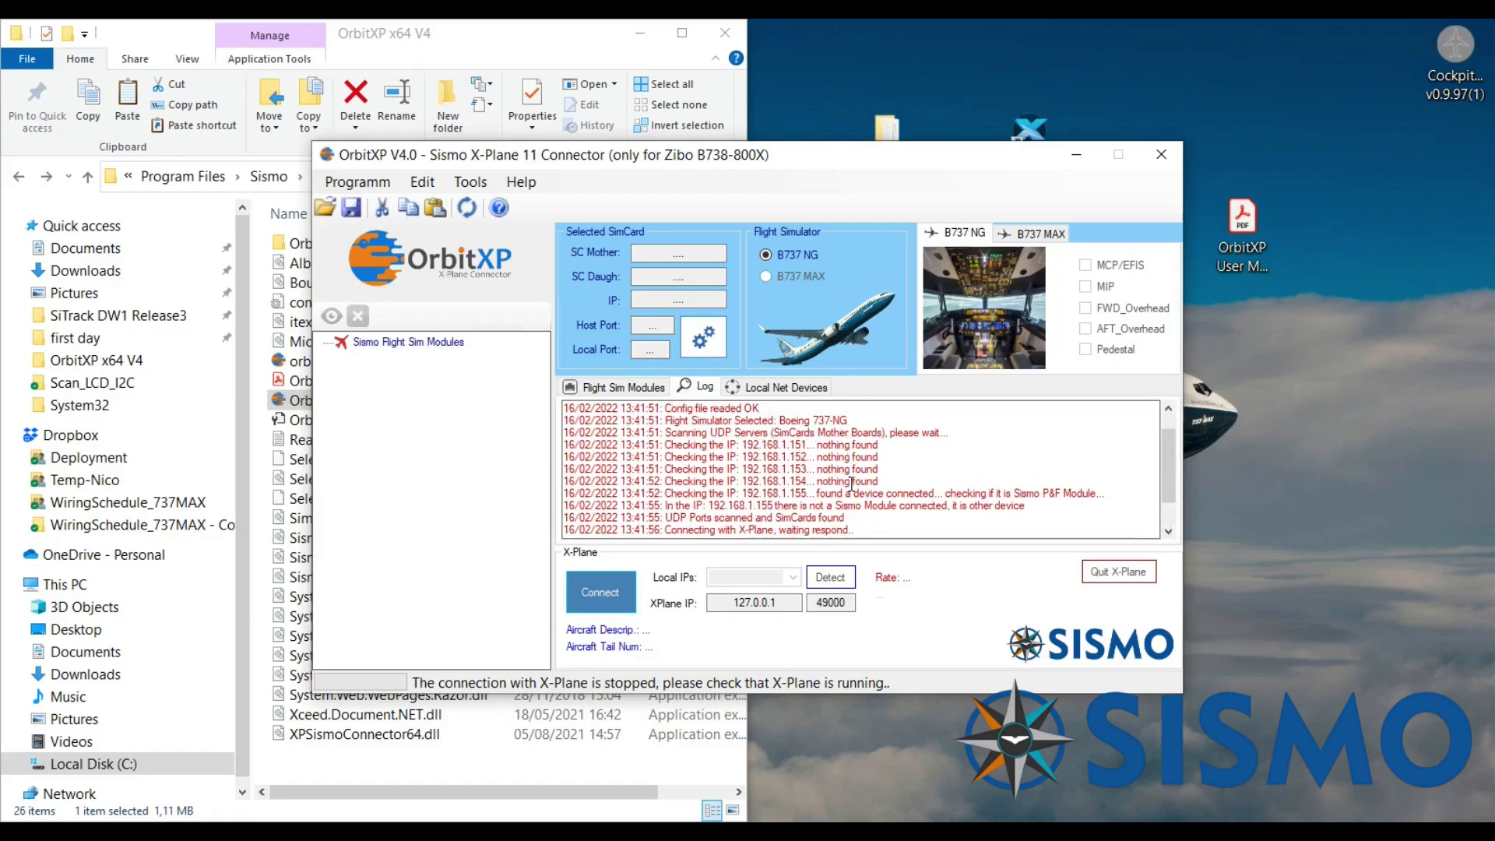
pyautogui.moveTo(814, 493); pyautogui.dragTo(785, 495)
# Step: Open Windows Defender Firewall with Advanced Security and display its inbound rules
pyautogui.press('super')
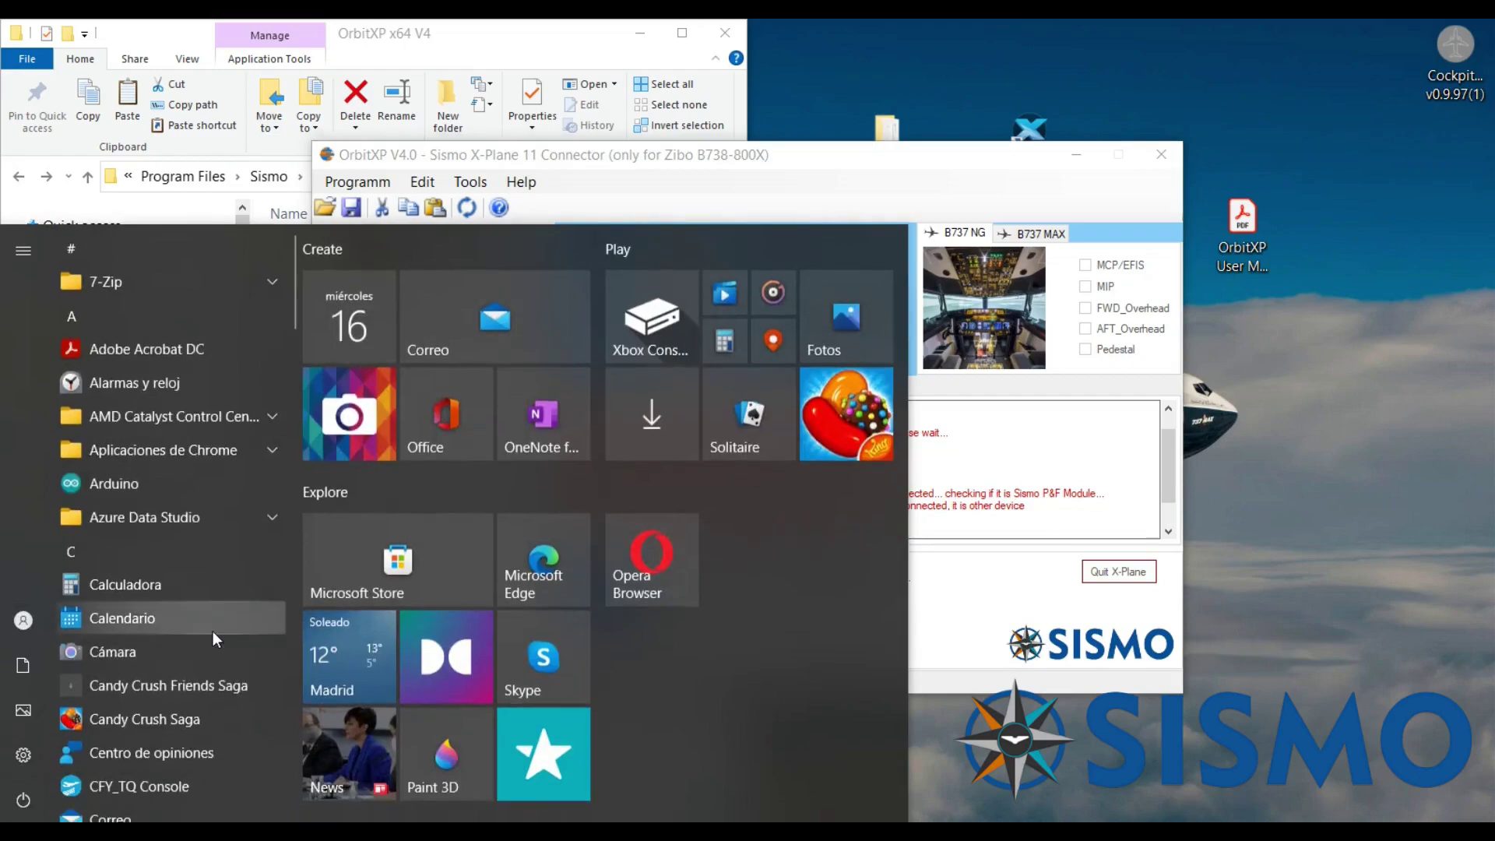
pyautogui.click(212, 630)
pyautogui.write('fire')
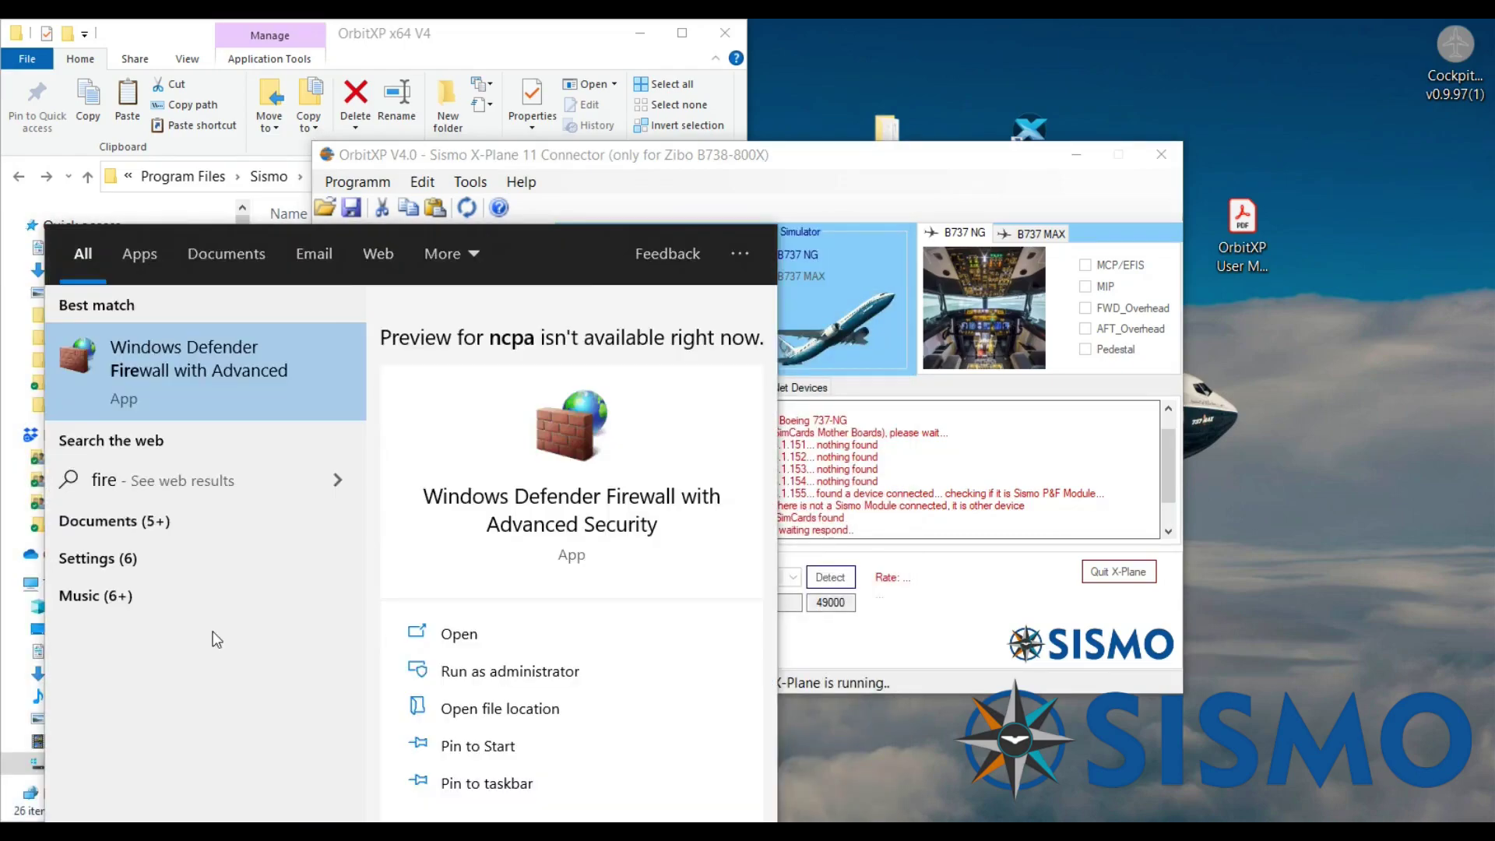
pyautogui.press('Escape')
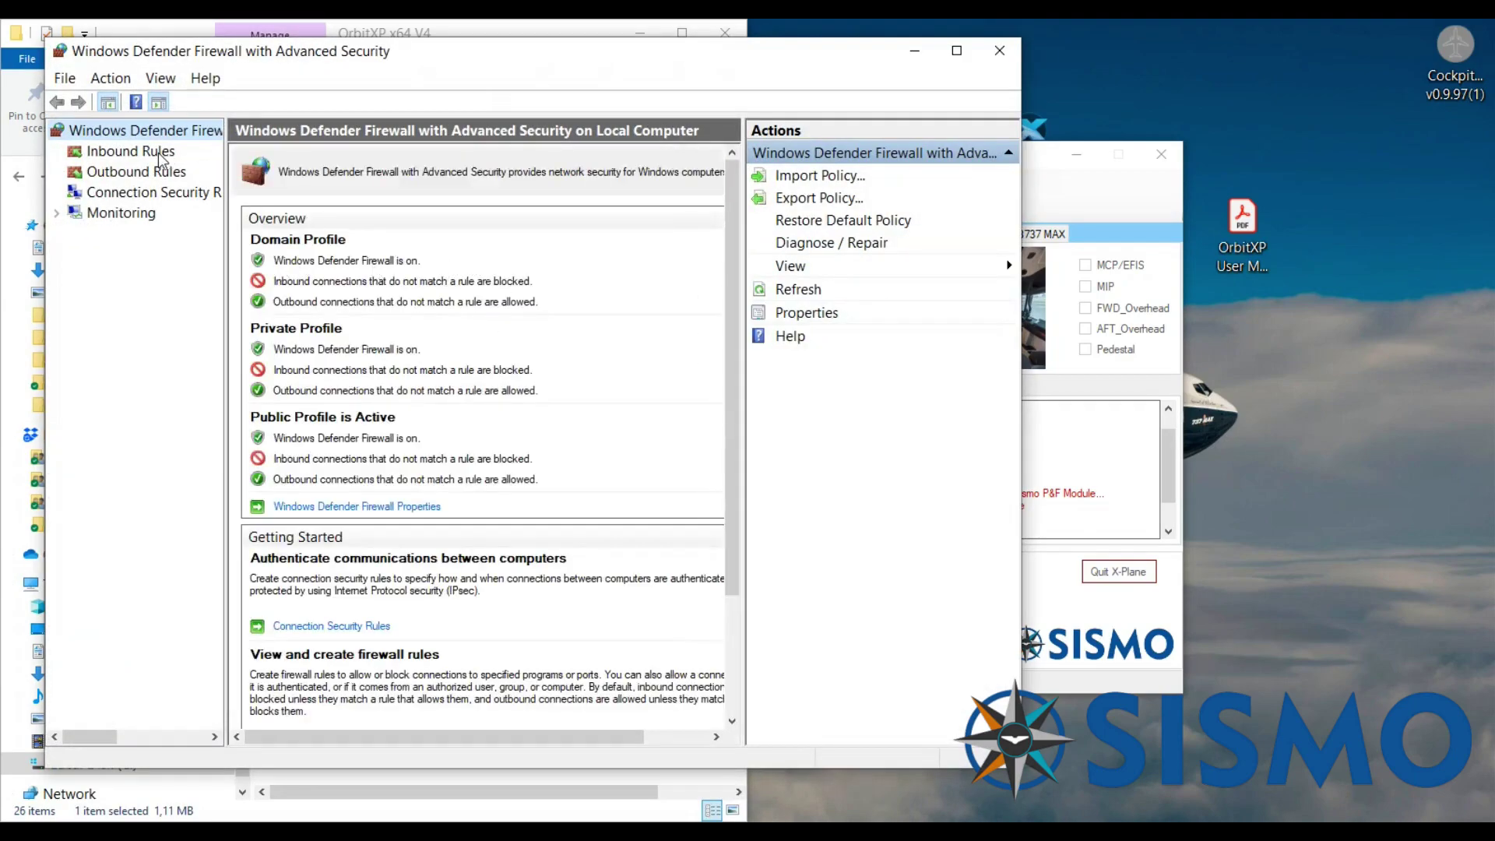
pyautogui.click(131, 151)
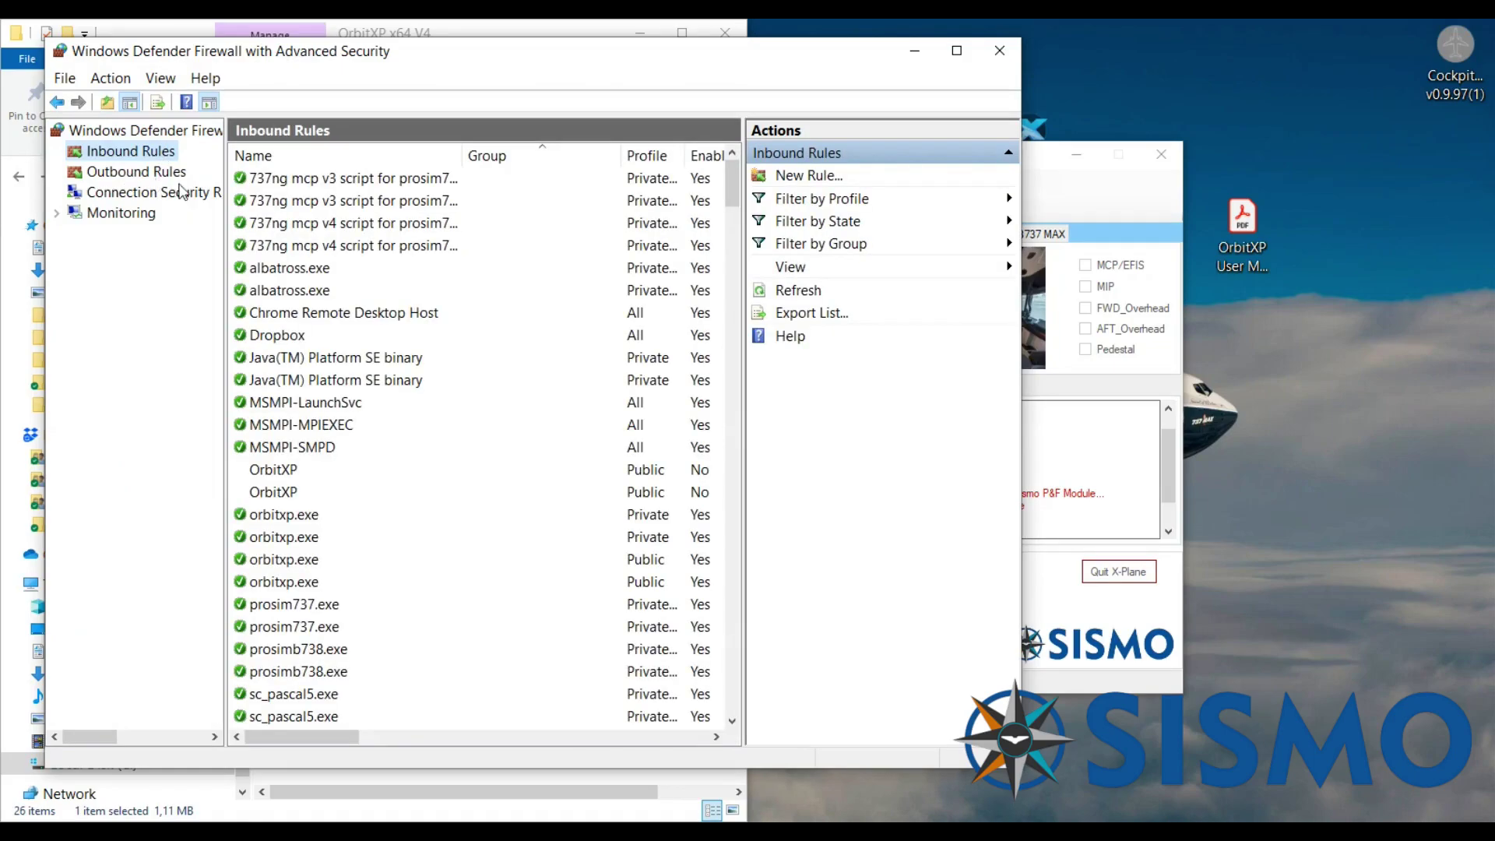
# Step: Enable the two disabled OrbitXP inbound rules for the Public profile and switch back to the OrbitXP window
pyautogui.click(264, 477)
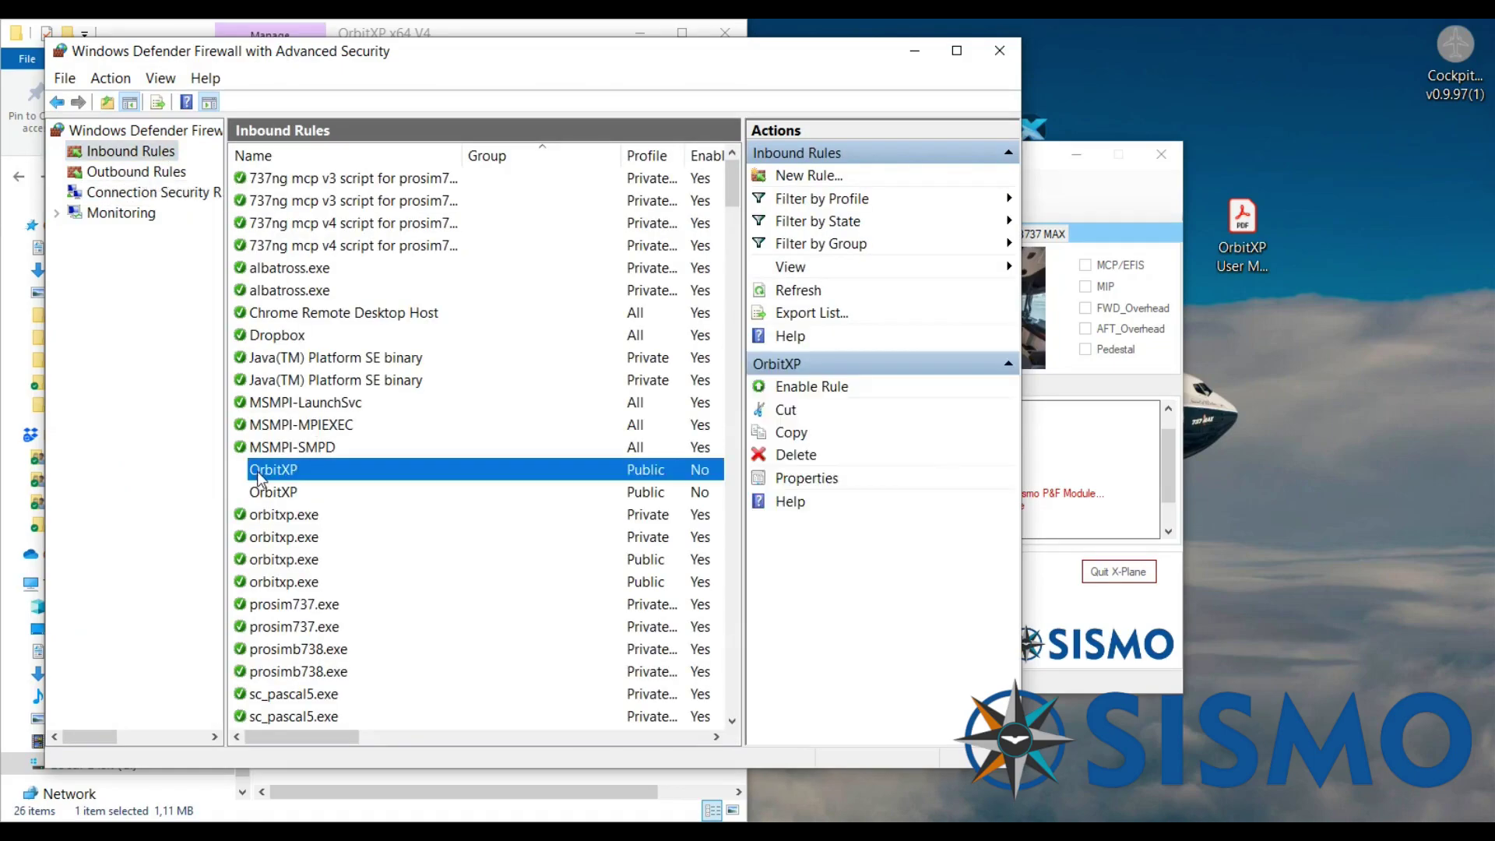
pyautogui.rightClick(337, 481)
pyautogui.click(353, 486)
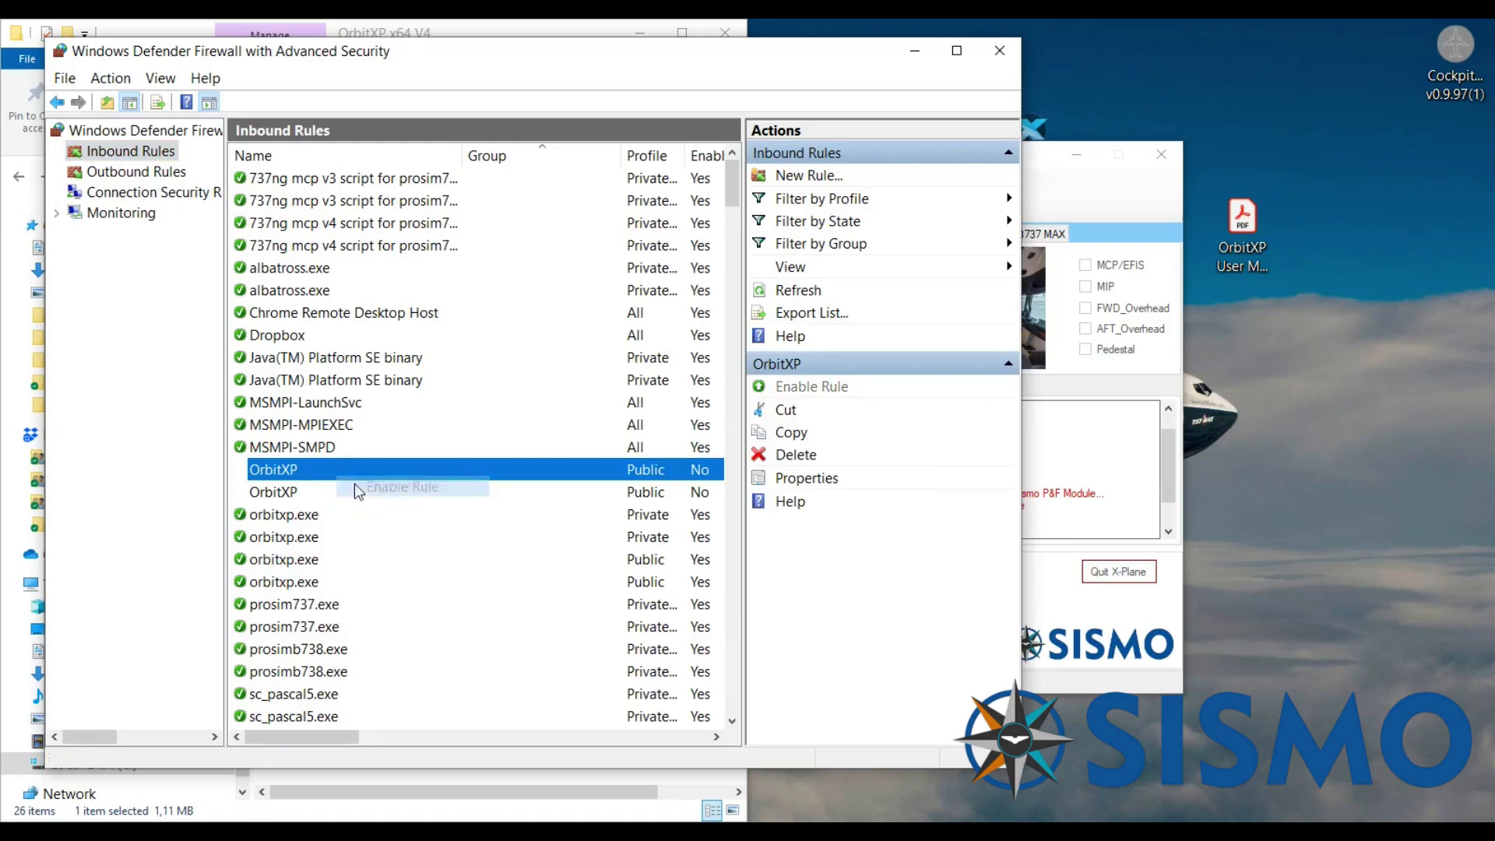
pyautogui.click(284, 492)
pyautogui.rightClick(302, 492)
pyautogui.click(316, 502)
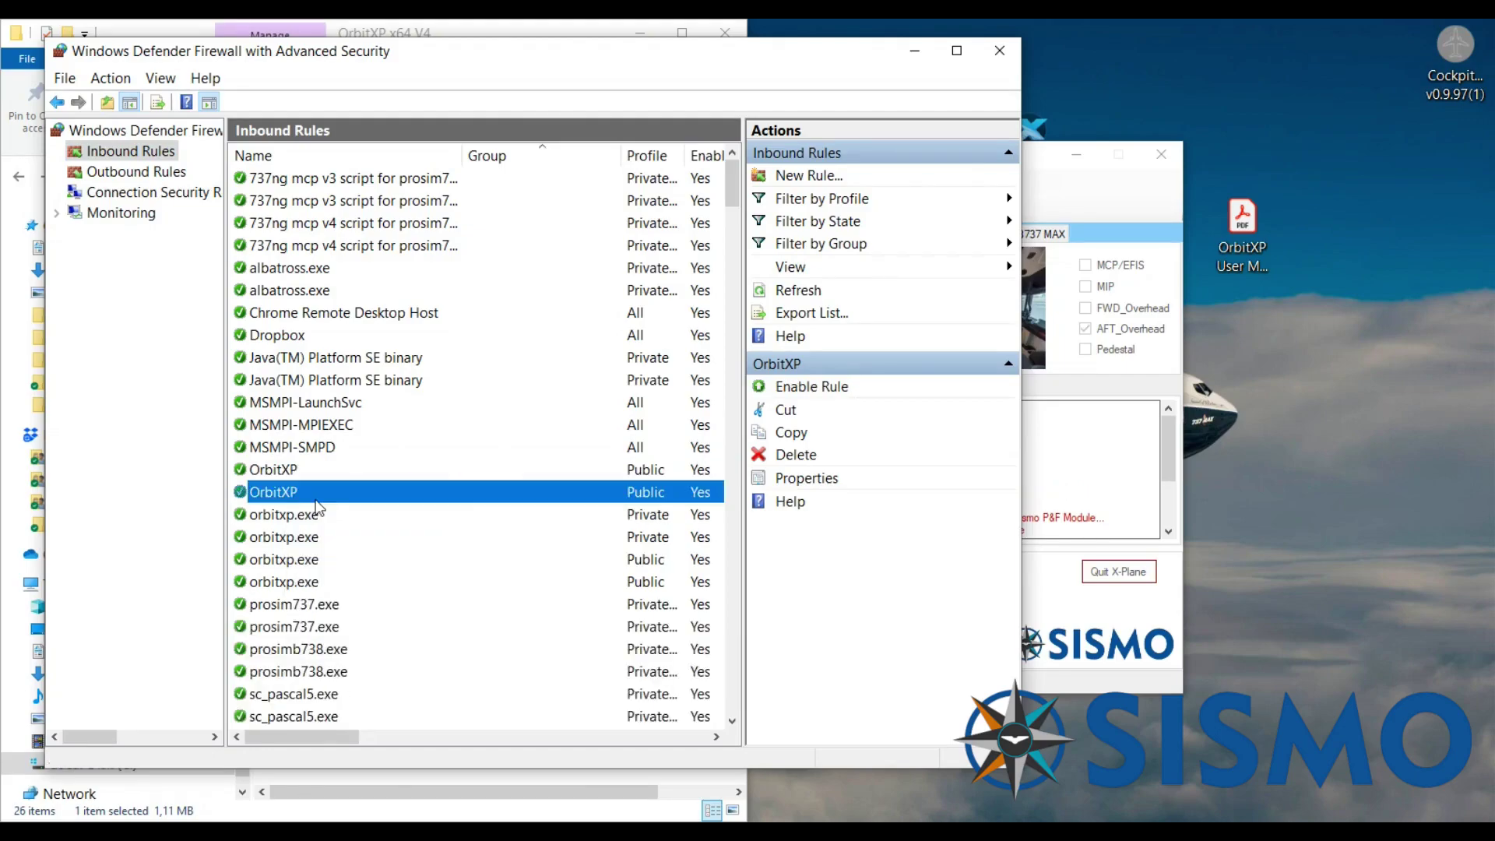
pyautogui.click(1101, 388)
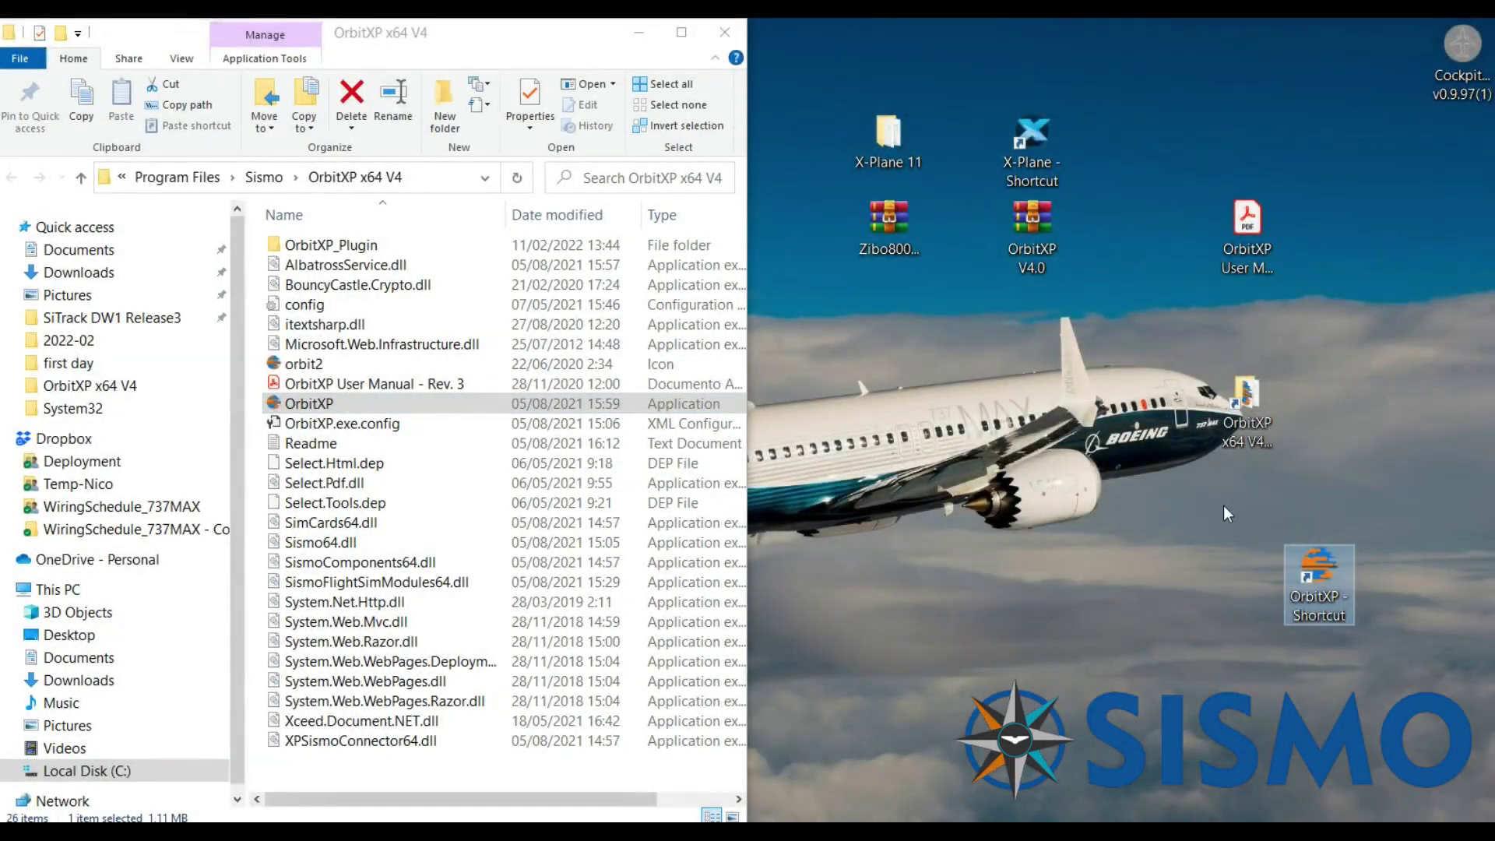
# Step: Launch OrbitXP from its desktop shortcut
pyautogui.click(1241, 424)
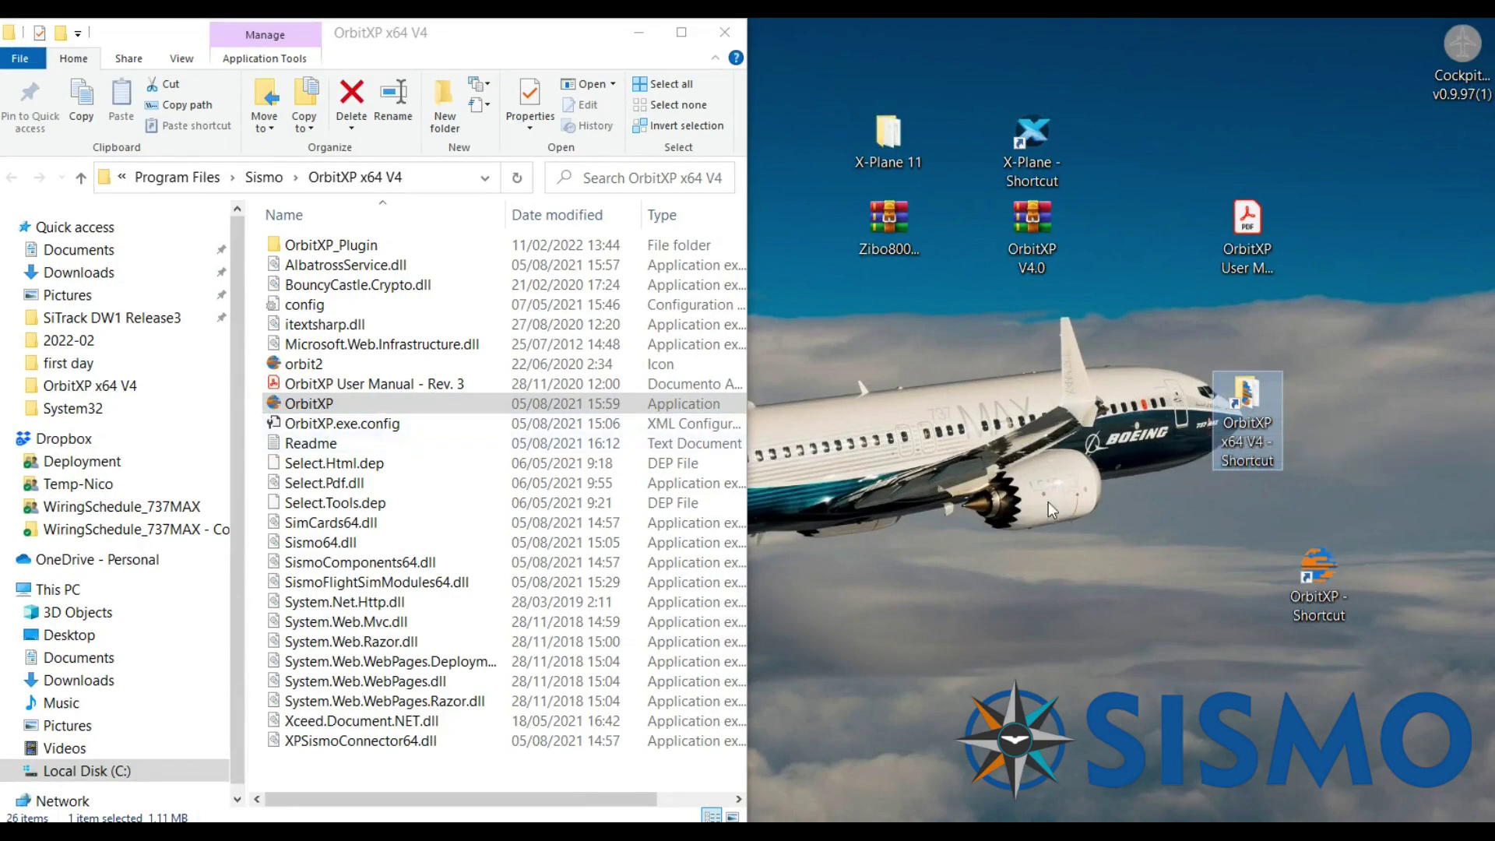
pyautogui.click(1335, 608)
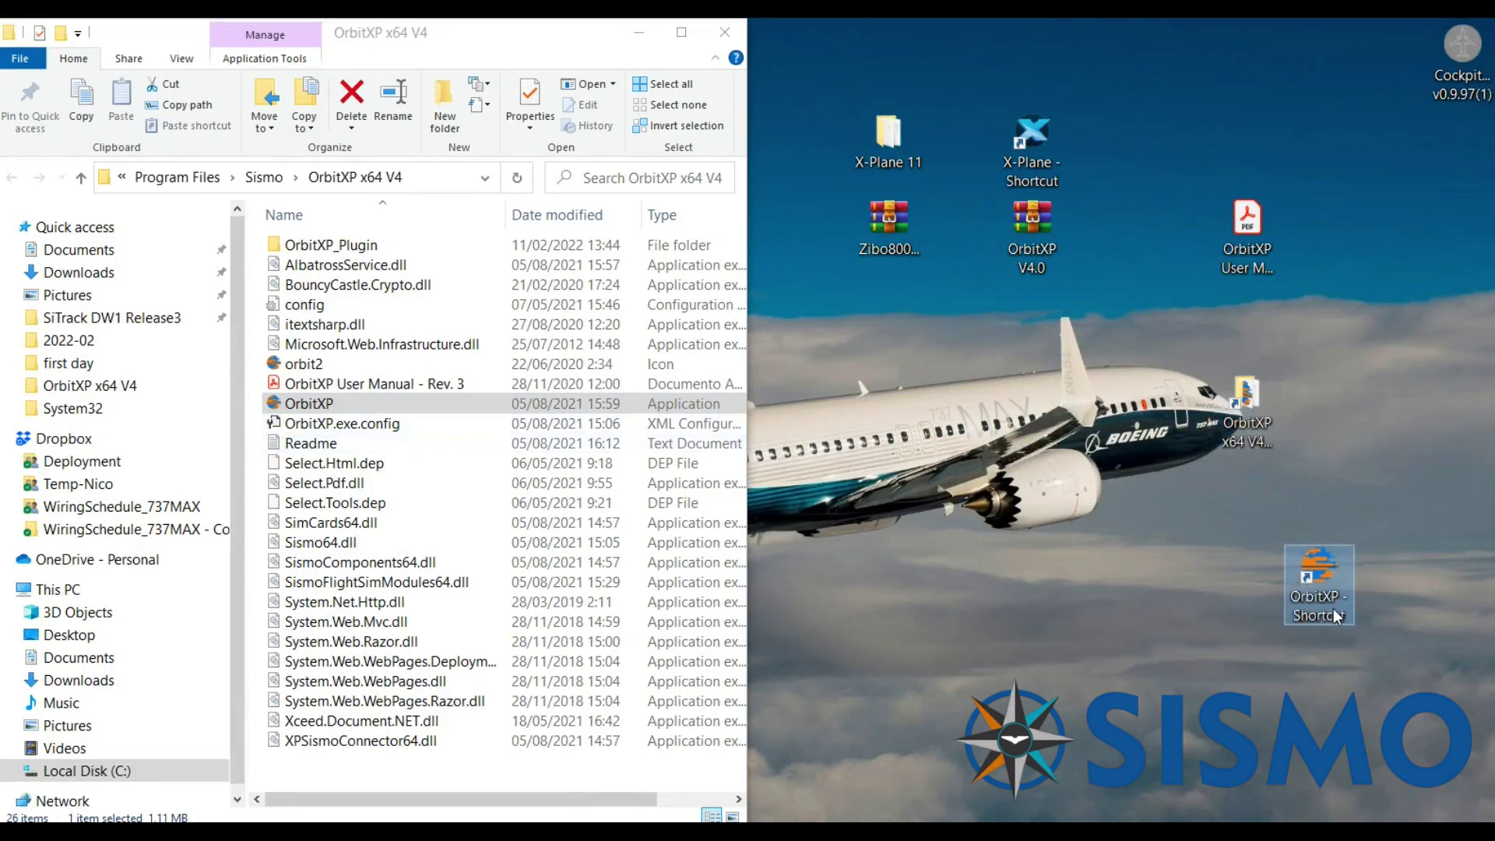
pyautogui.doubleClick(1333, 609)
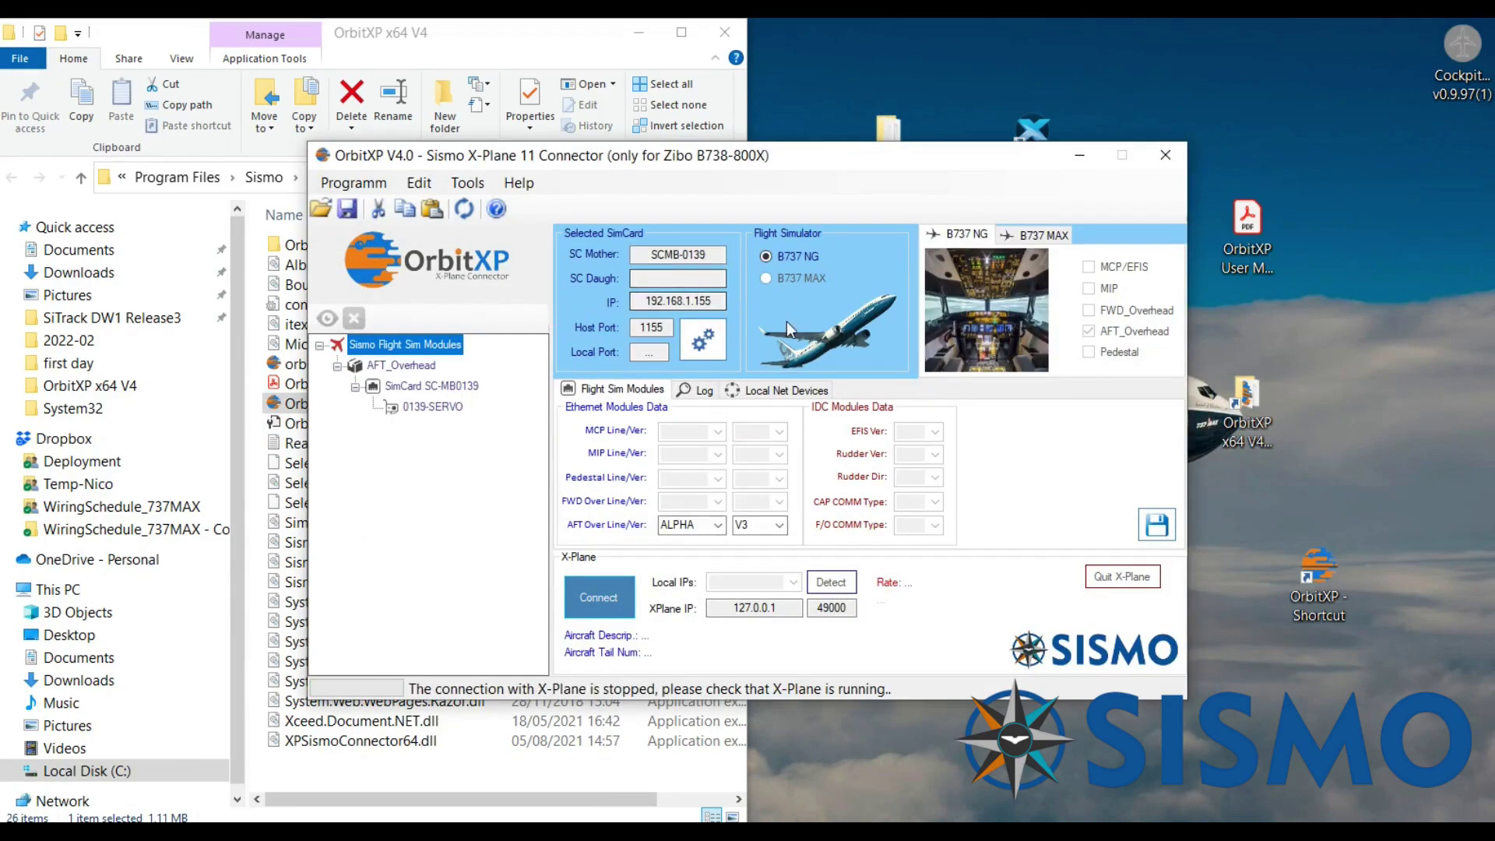
# Step: Open the SC-MMB0139 board's config page, review its UDP host IP and host port, and close it without changes
pyautogui.click(714, 341)
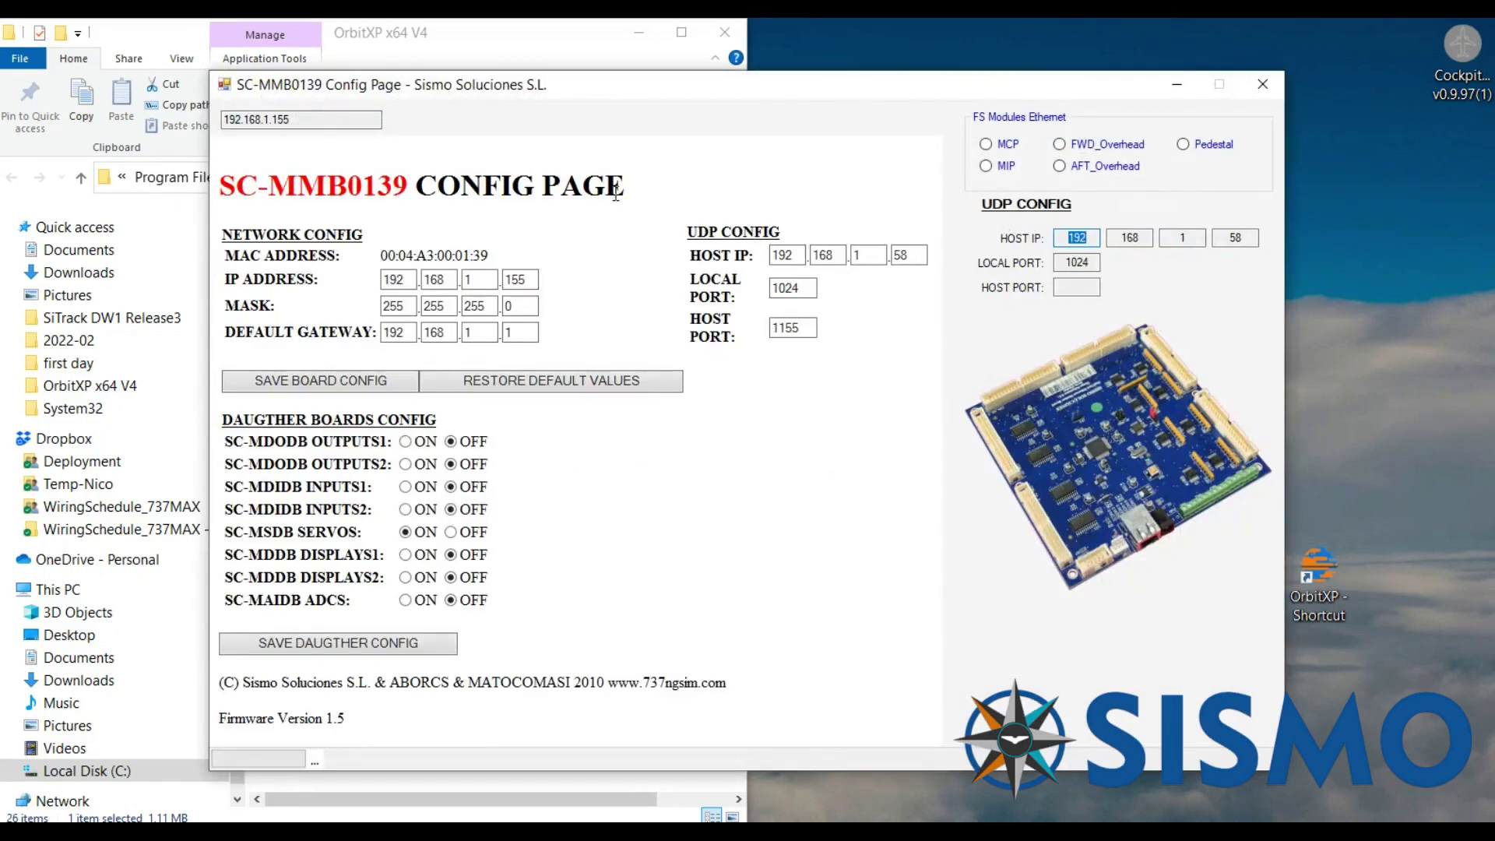
pyautogui.moveTo(636, 186); pyautogui.dragTo(458, 185)
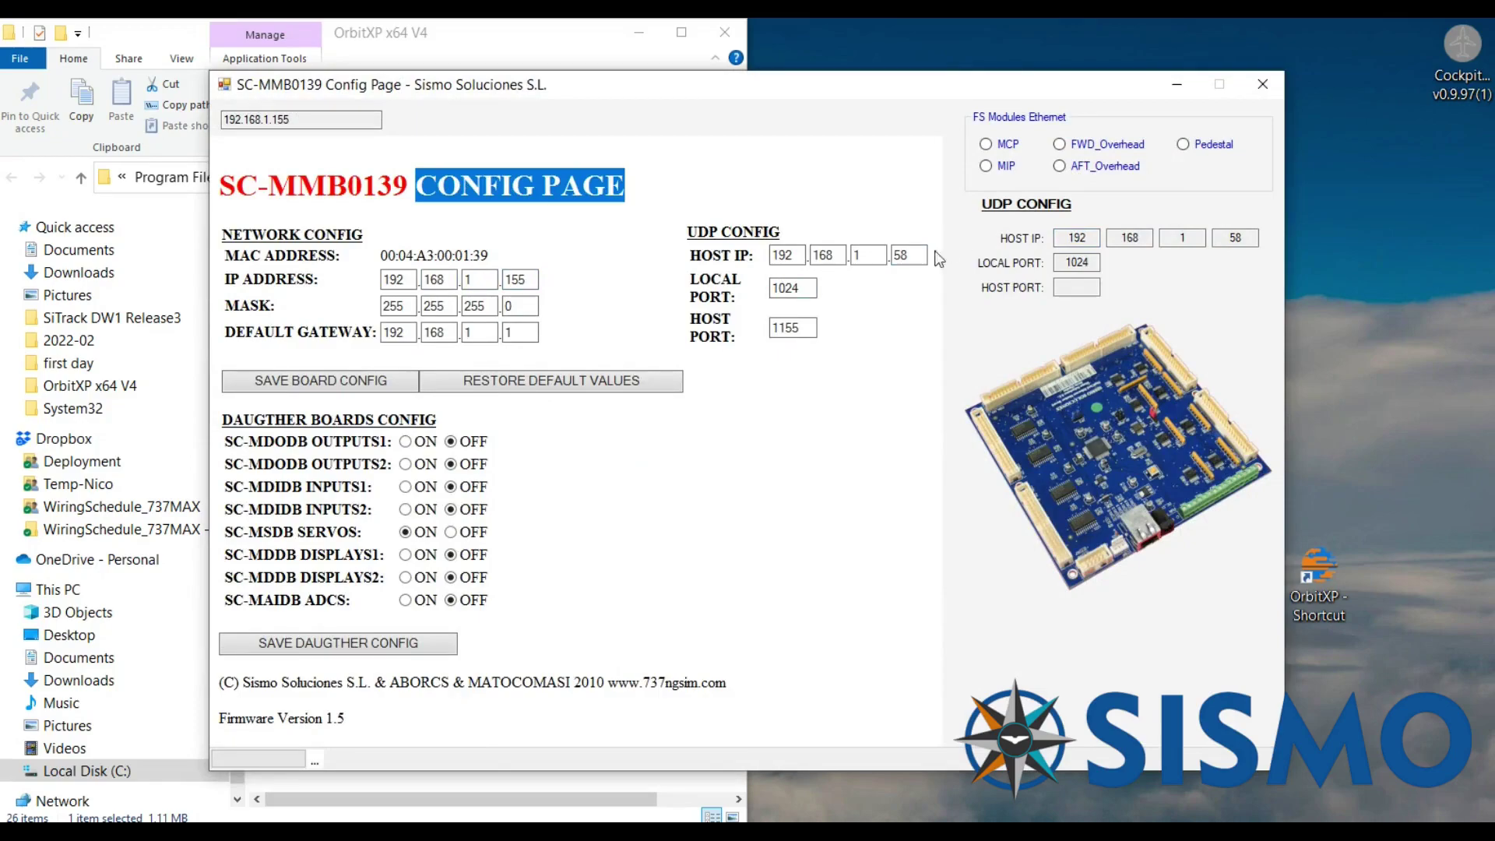
pyautogui.doubleClick(901, 256)
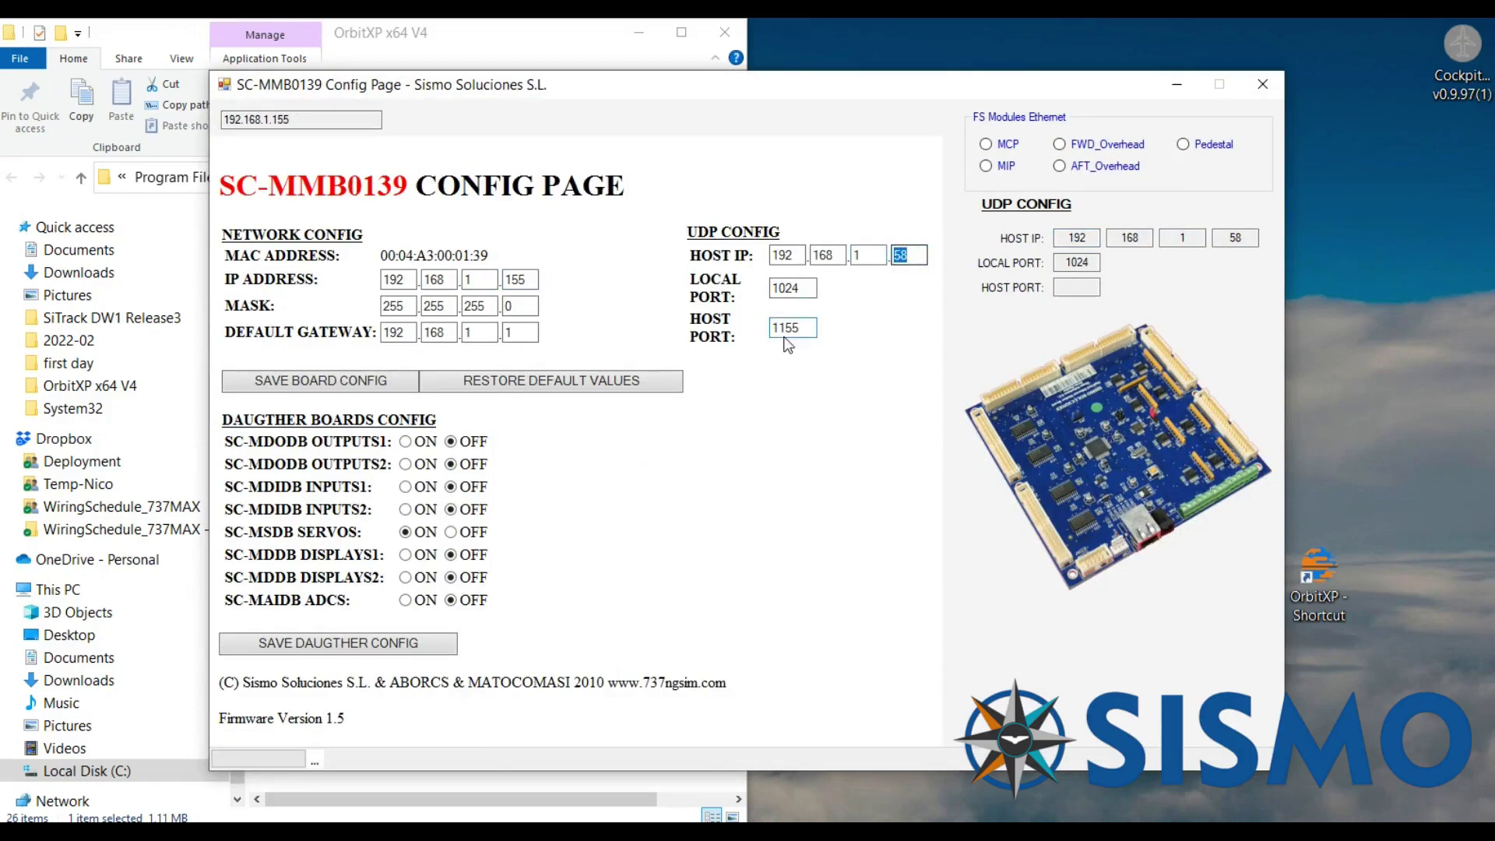
pyautogui.doubleClick(800, 327)
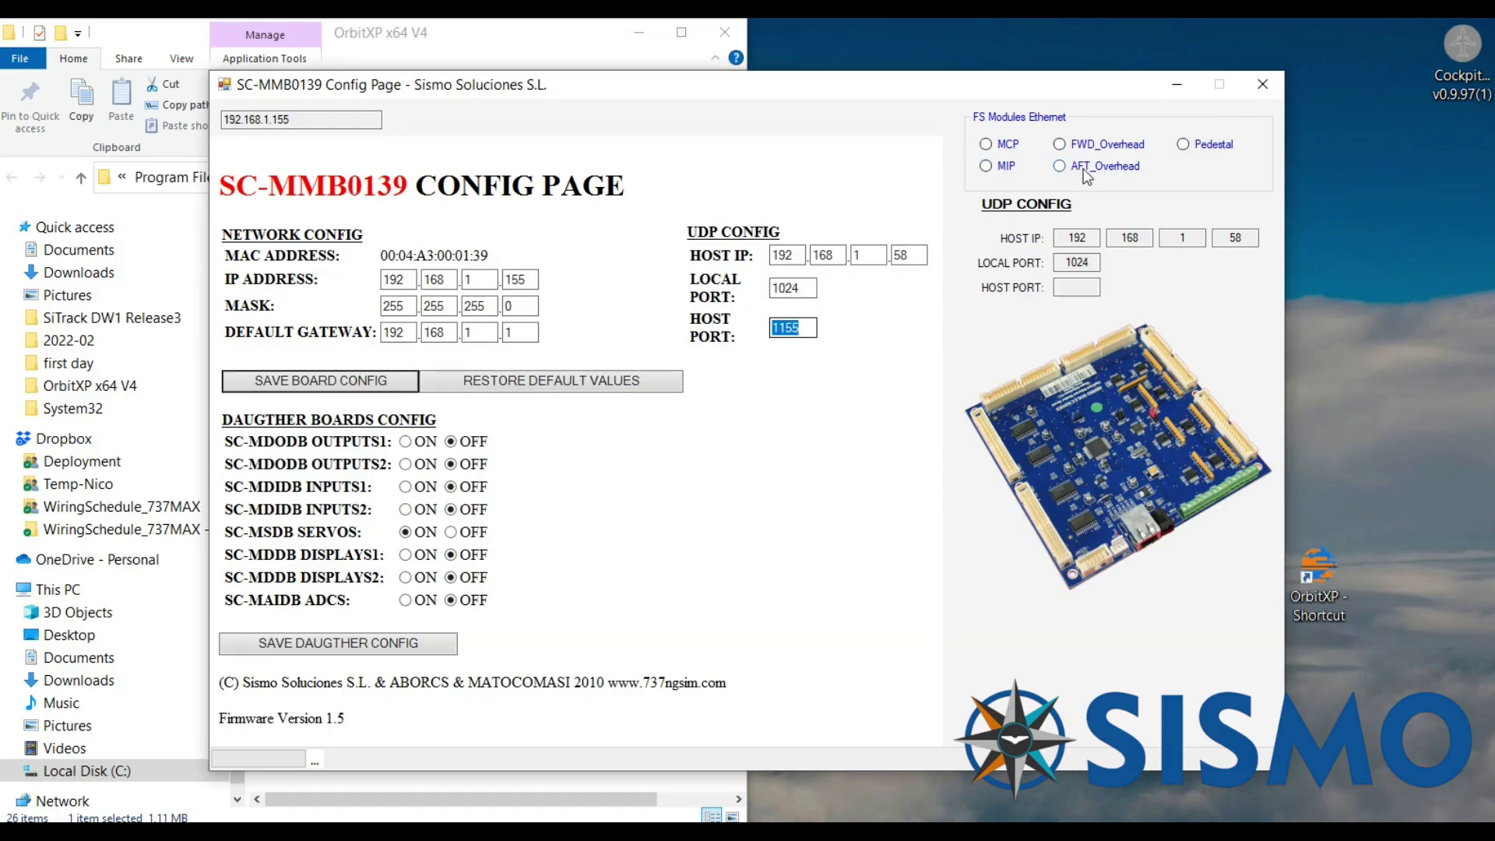
pyautogui.click(1262, 84)
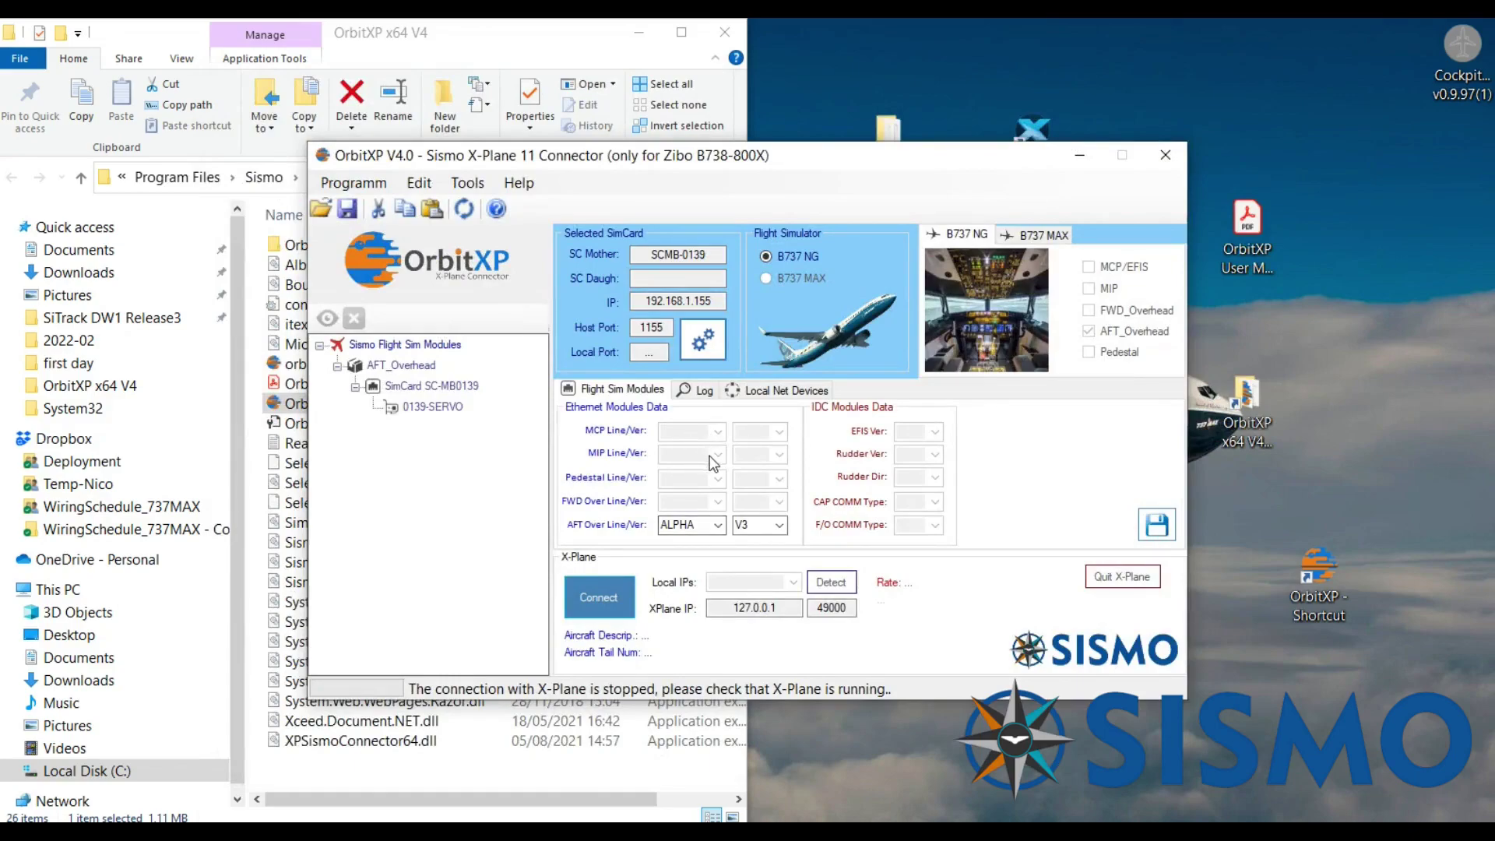
# Step: Review the available line and version options for the AFT overhead module, leaving the selections as they are
pyautogui.click(718, 524)
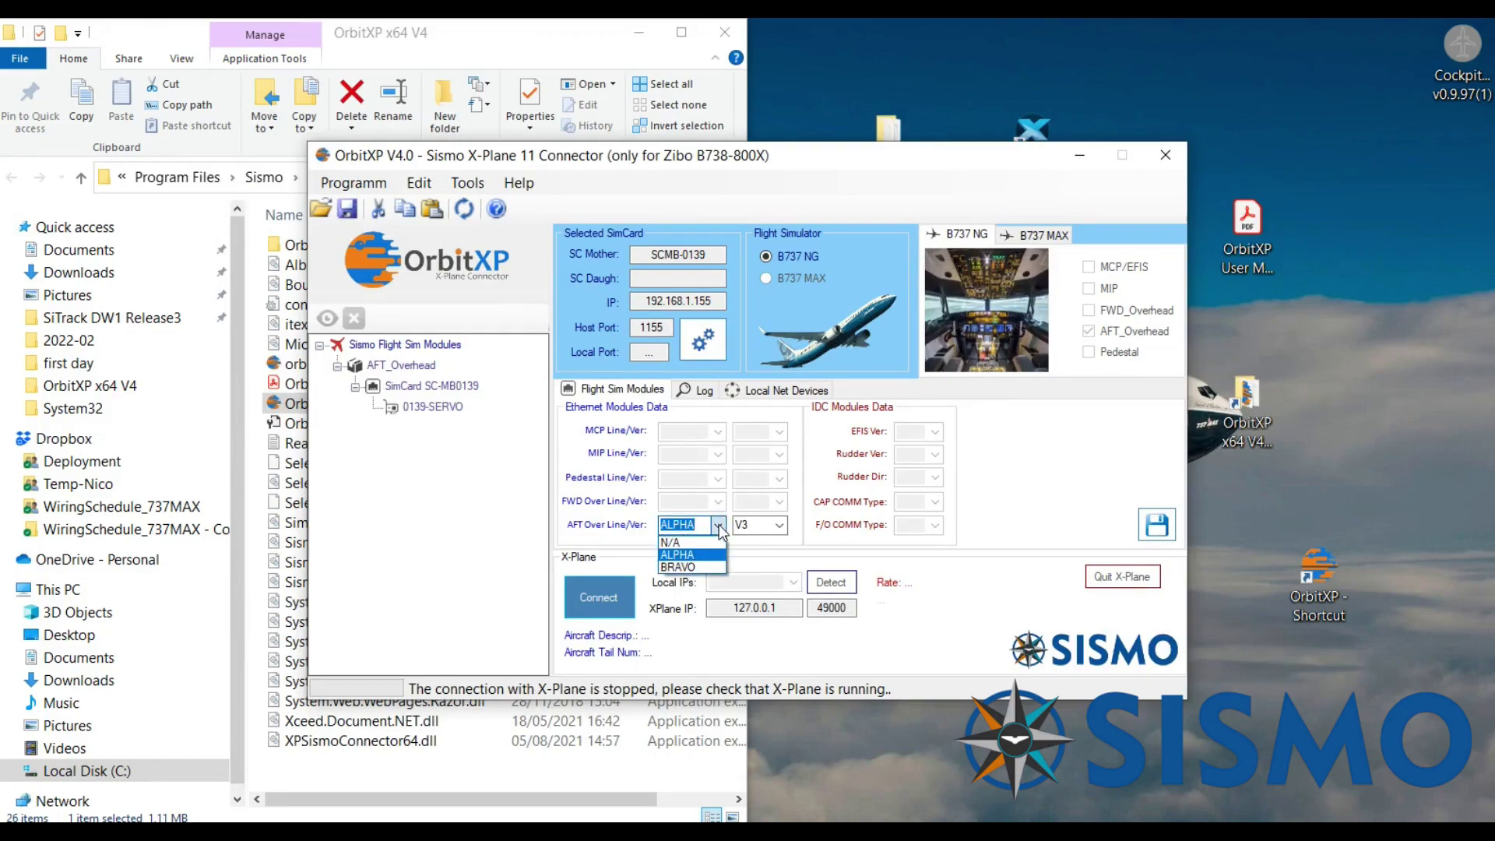
pyautogui.click(780, 526)
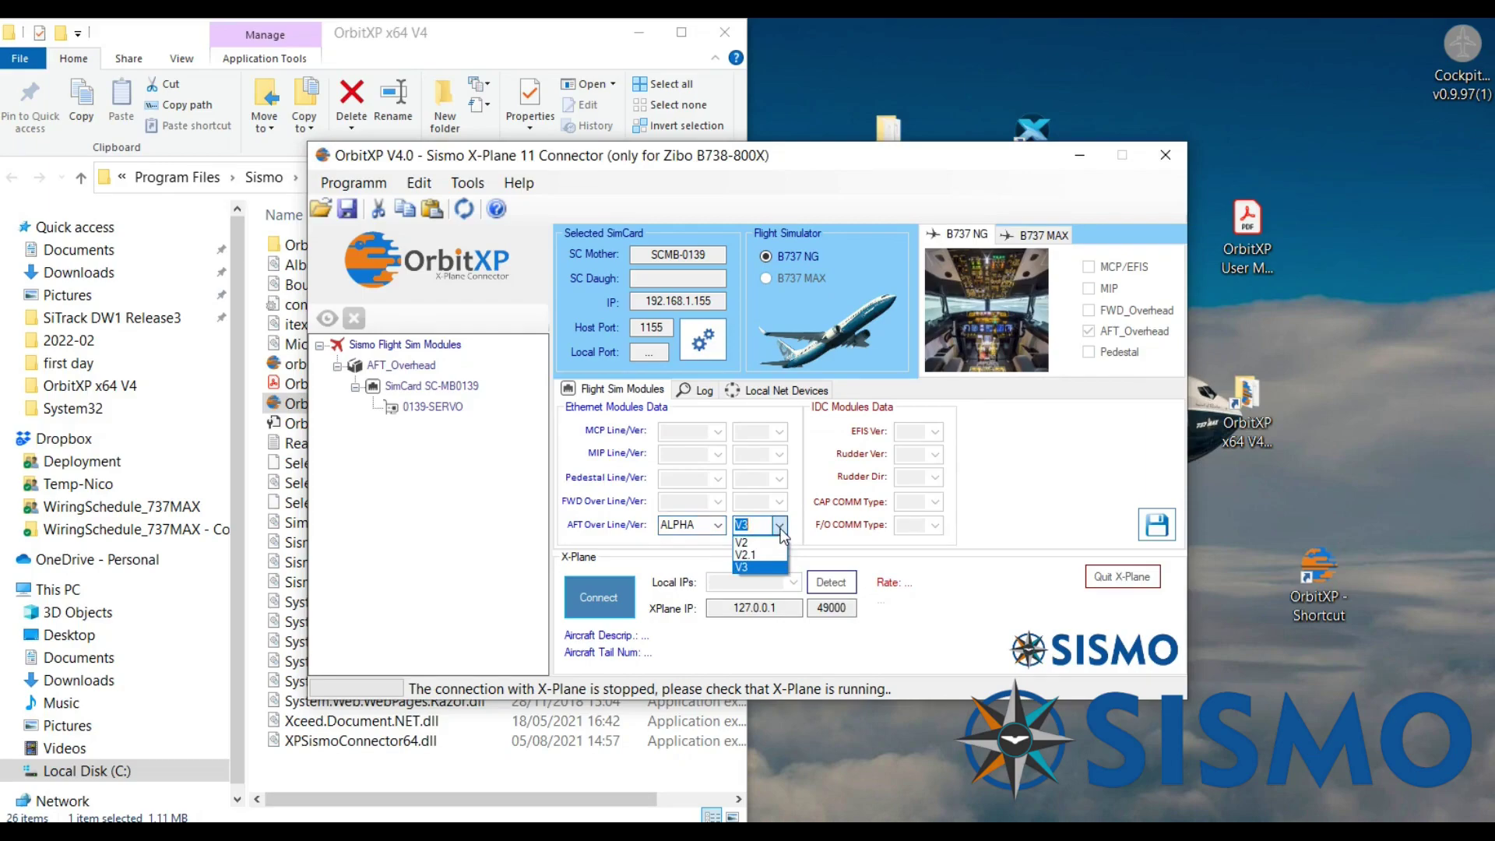
pyautogui.click(1036, 502)
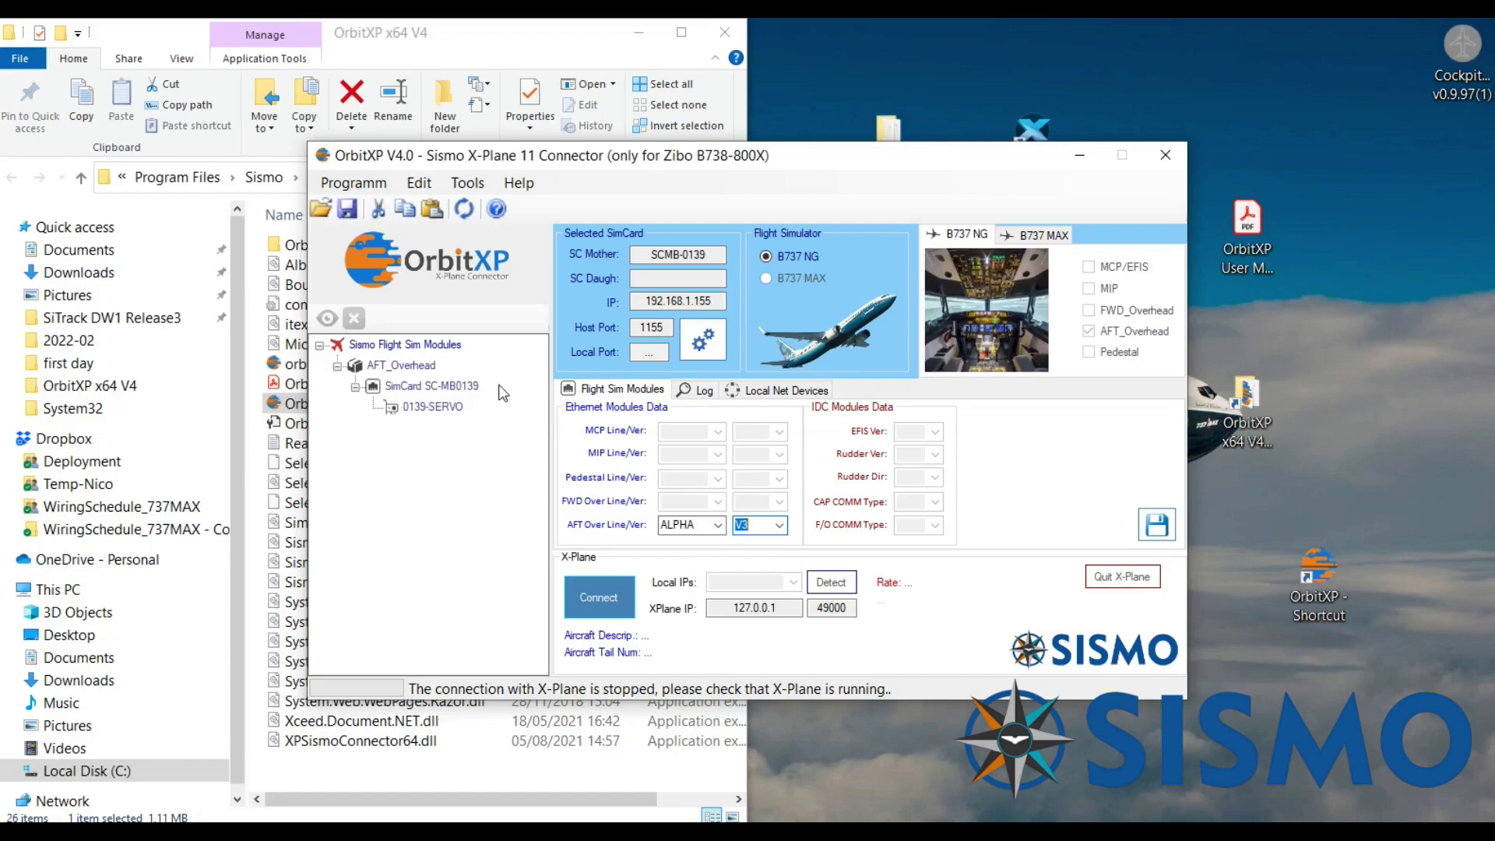
# Step: Inspect the SimCard SC-MB0139 and its 0139-SERVO daughter card, and open the mother card's test window
pyautogui.click(402, 389)
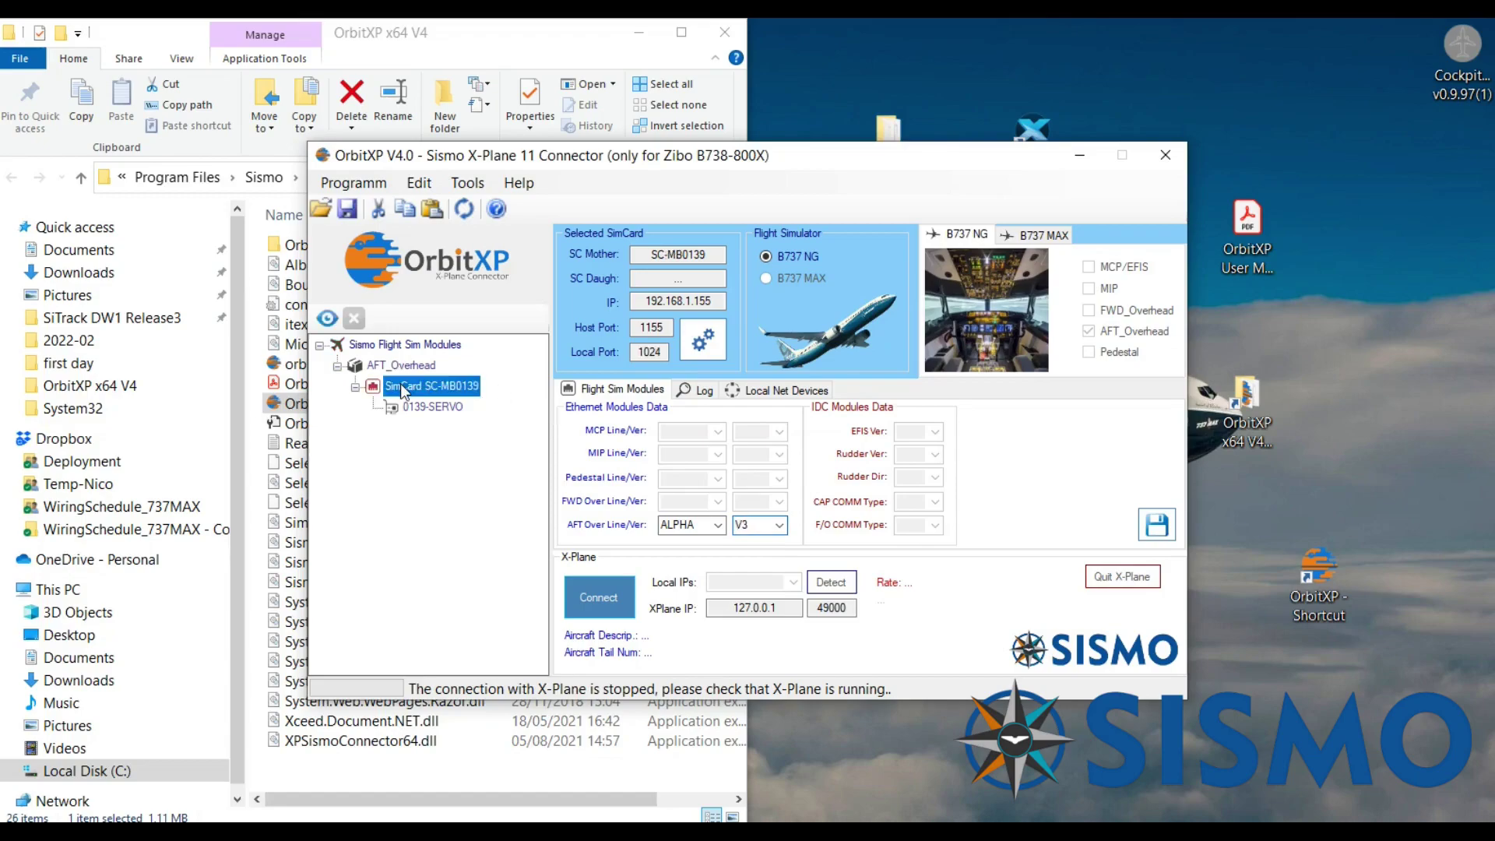
pyautogui.click(421, 408)
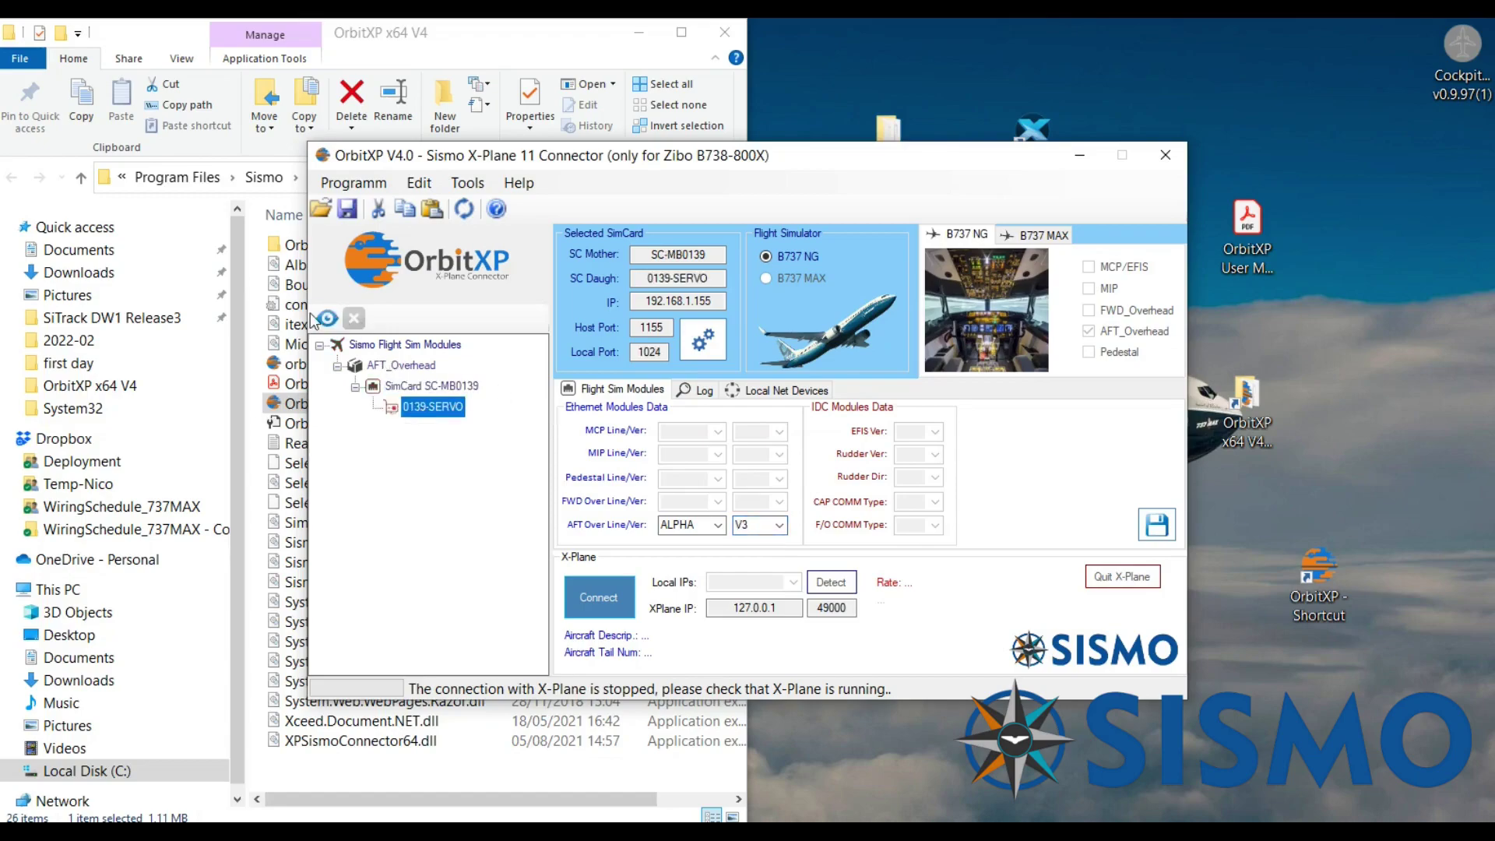
pyautogui.click(398, 386)
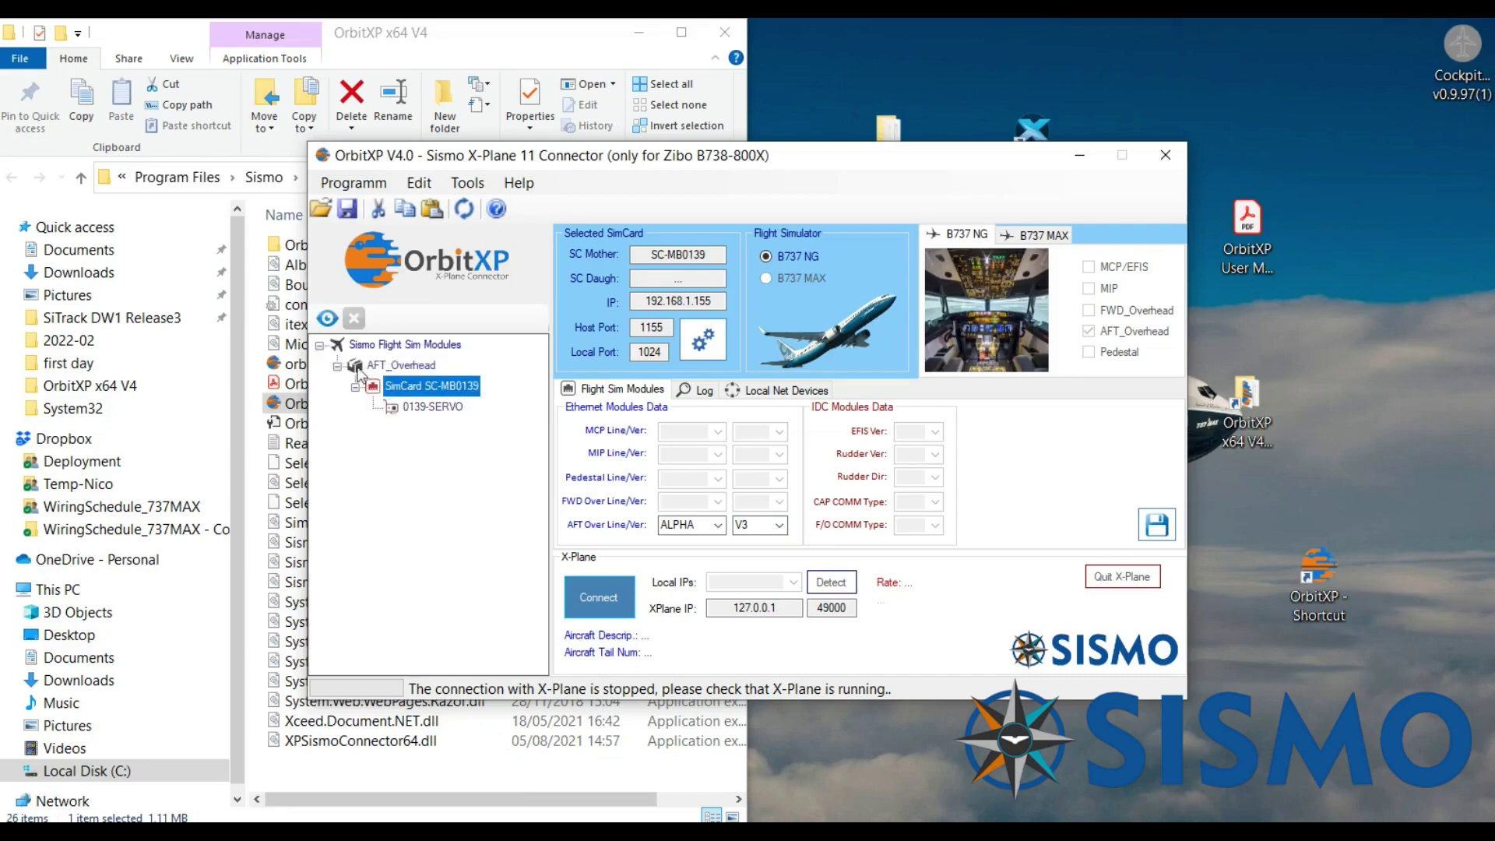
pyautogui.click(328, 316)
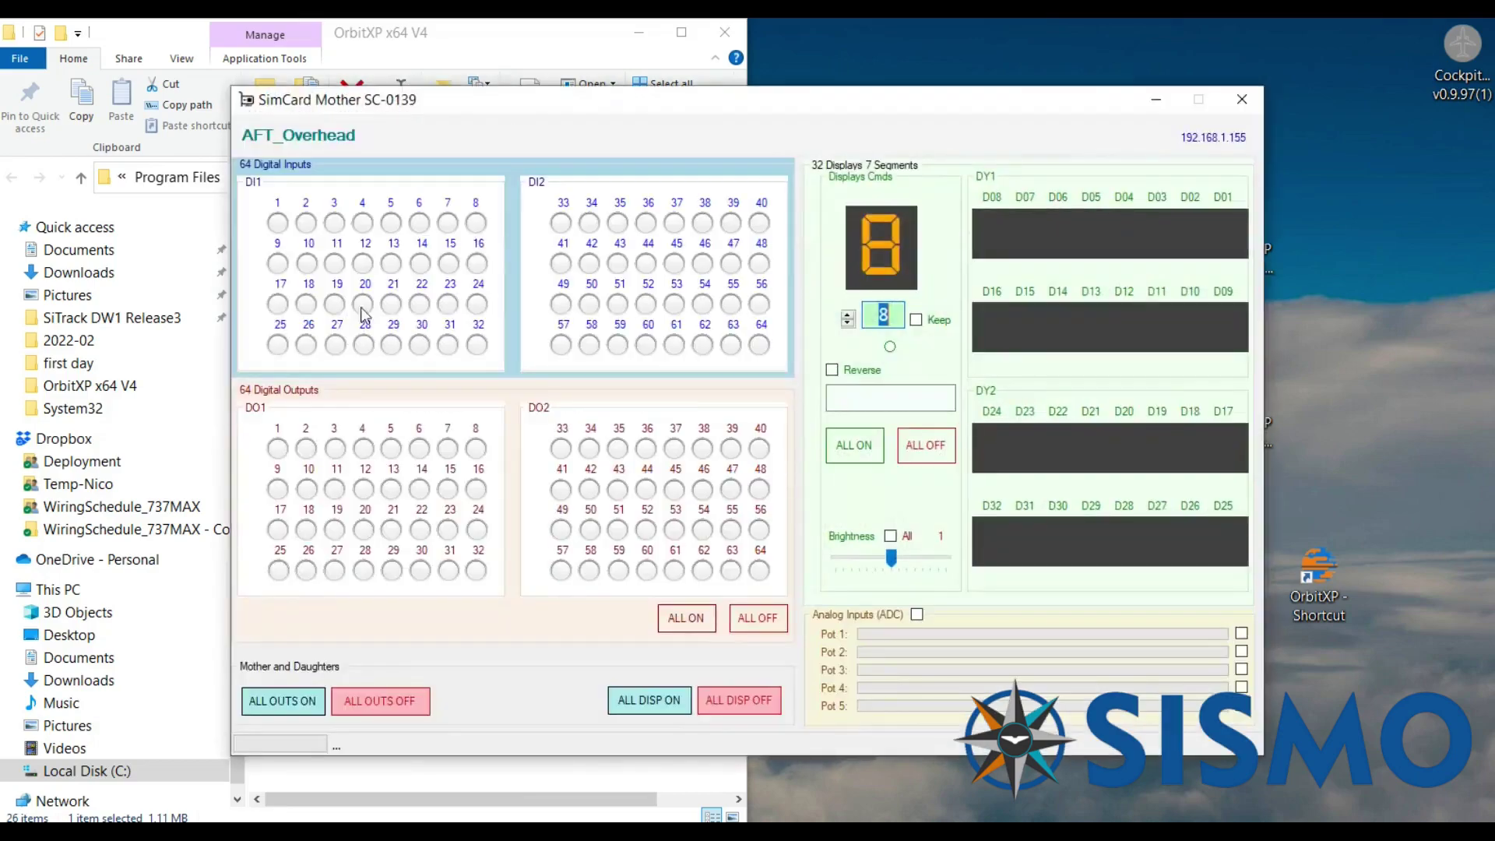
# Step: Test the mother card by switching on all outputs and displays, showing 6 on every display, and enabling the analog inputs
pyautogui.click(266, 703)
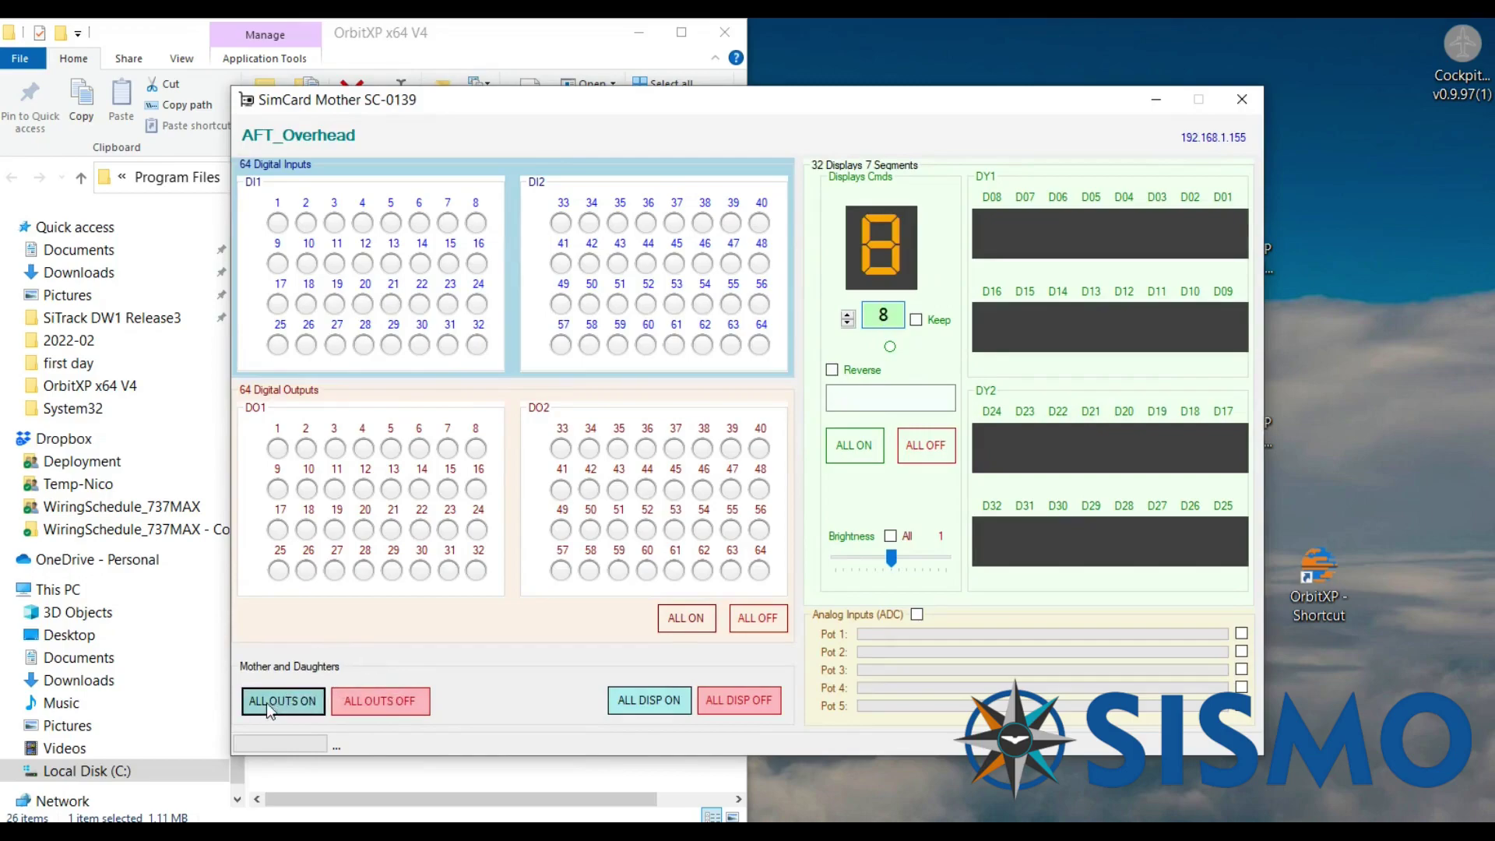
pyautogui.click(660, 710)
pyautogui.click(847, 324)
pyautogui.click(848, 324)
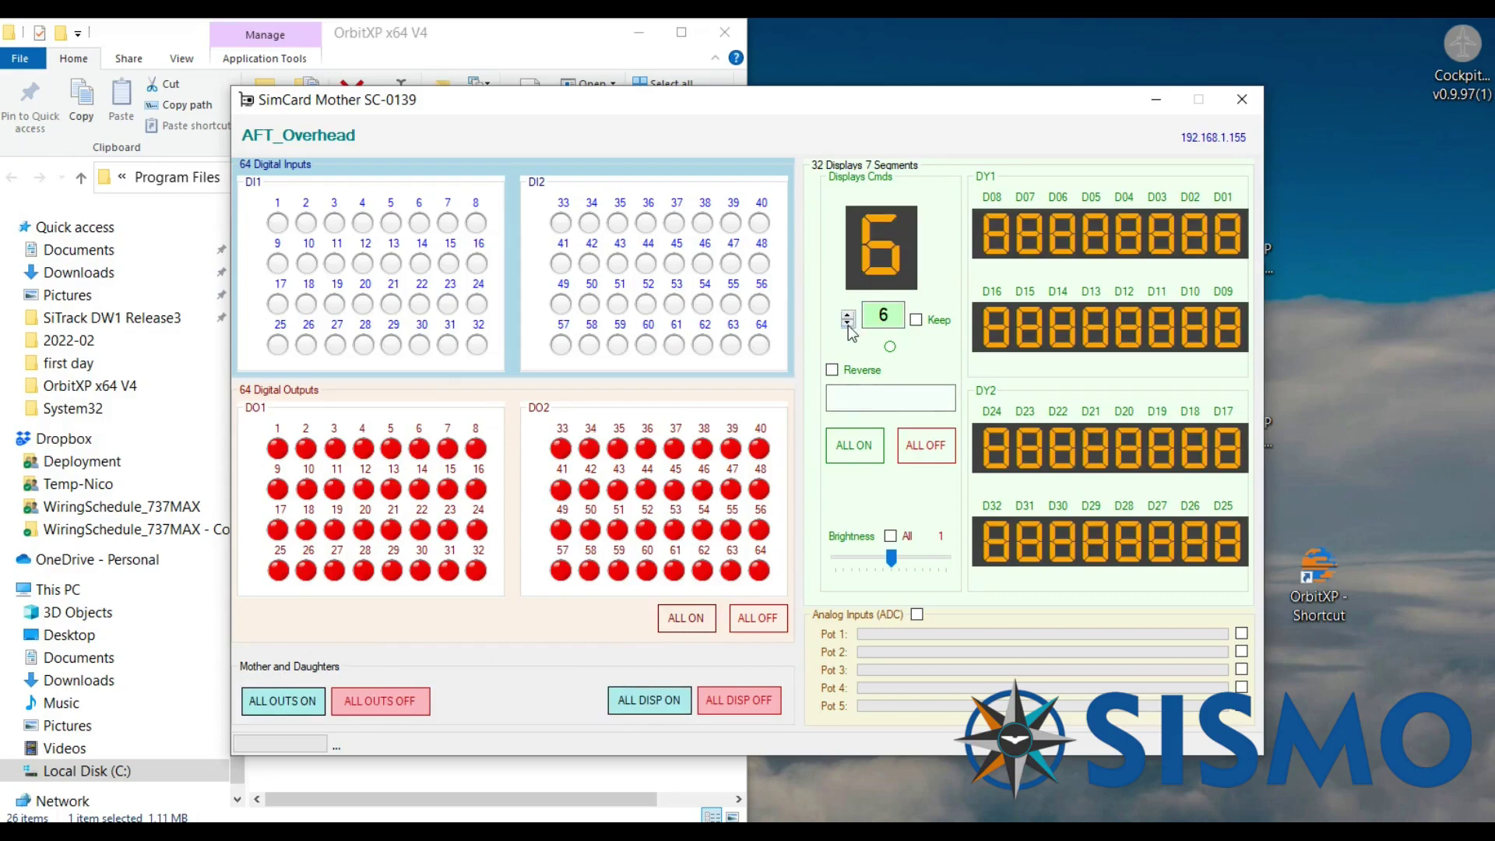
pyautogui.click(849, 447)
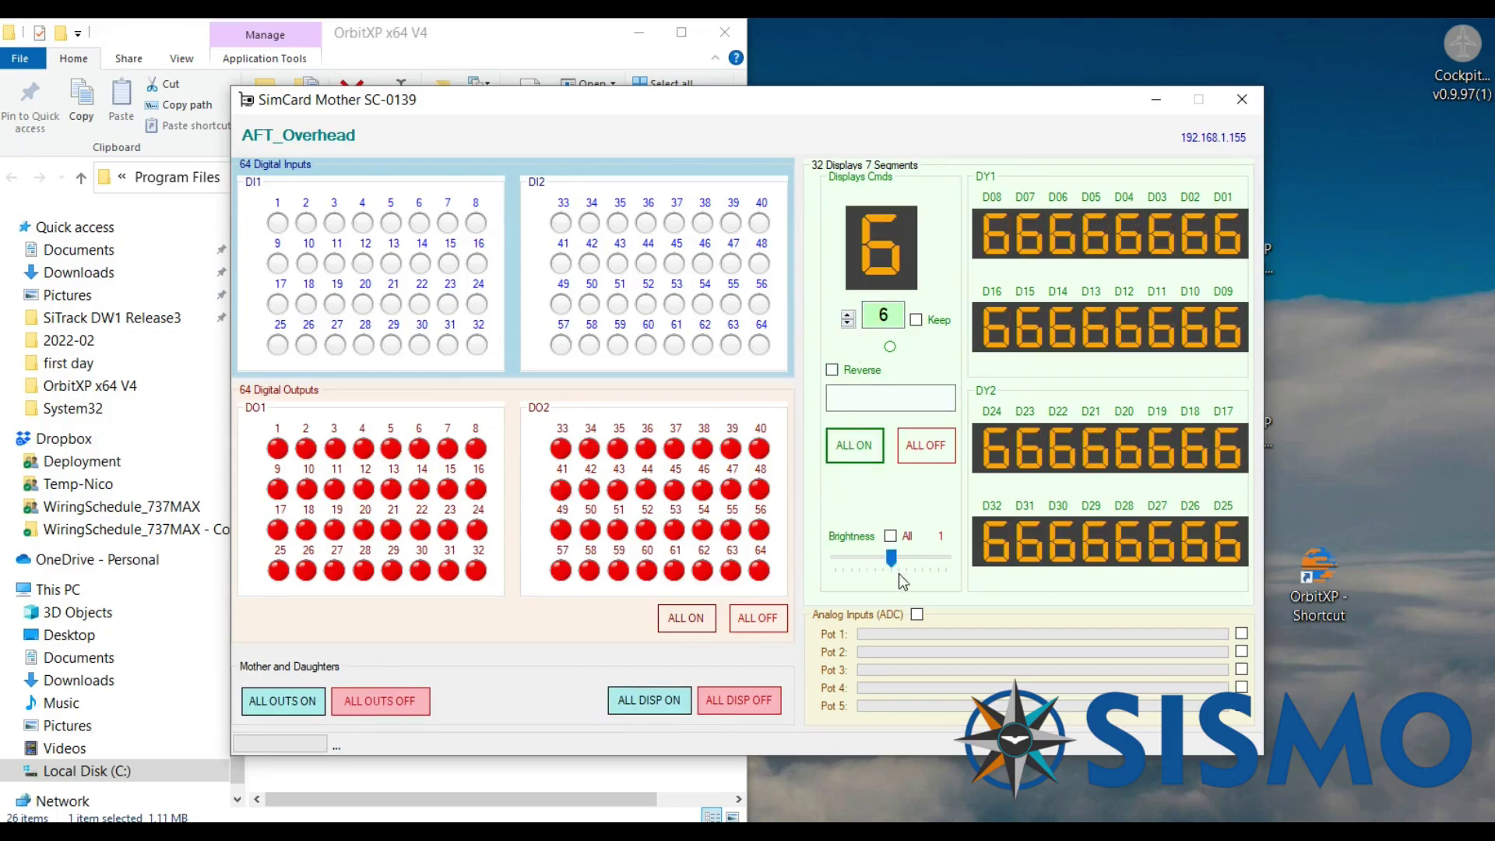
pyautogui.click(917, 615)
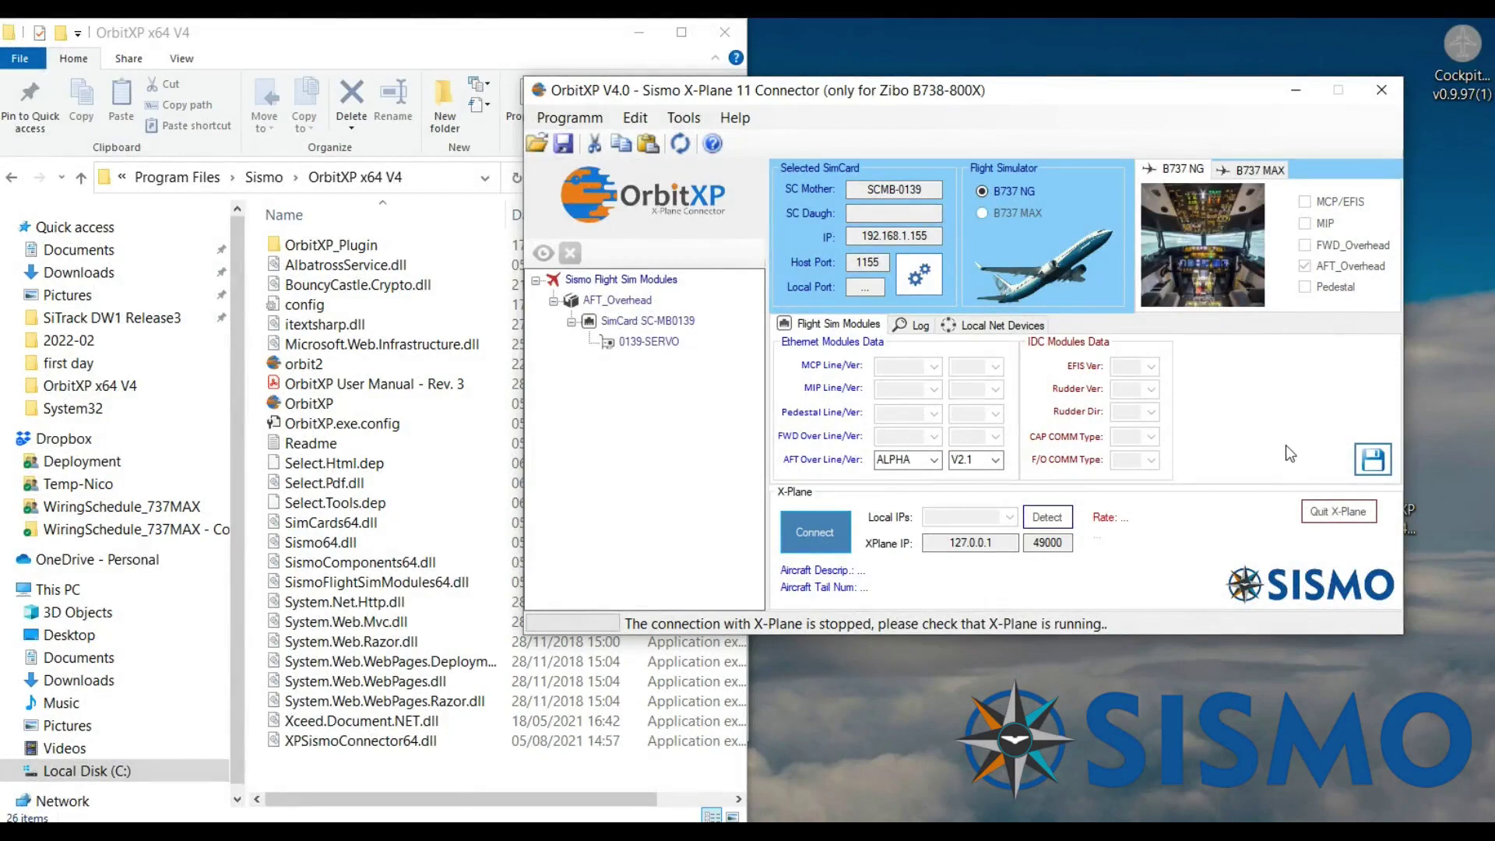
# Step: Set the AFT overhead module's version to V2, try to save the configuration, and dismiss the resulting dialog
pyautogui.click(995, 461)
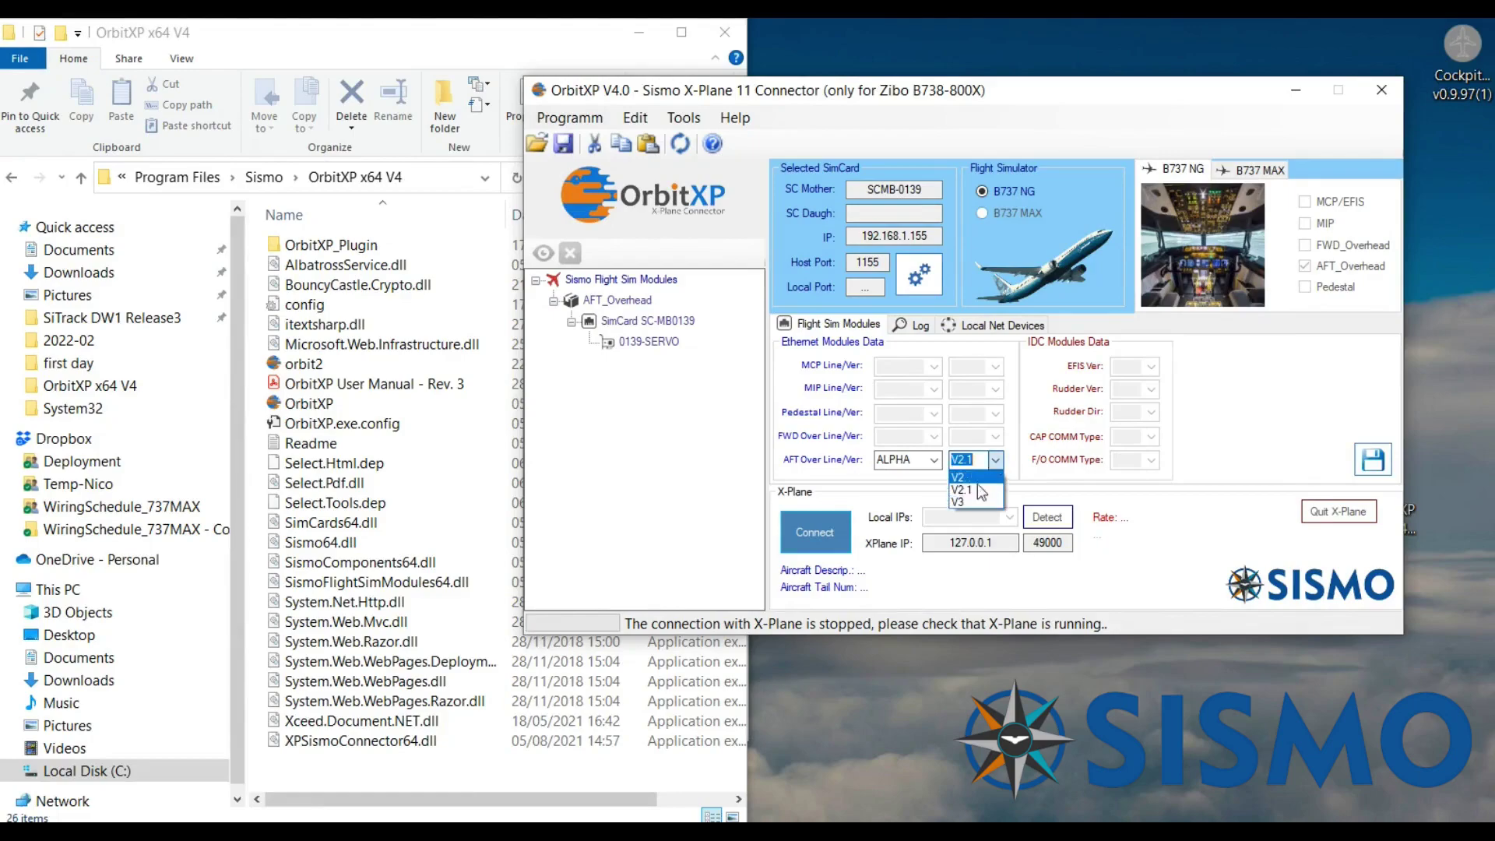
pyautogui.click(966, 477)
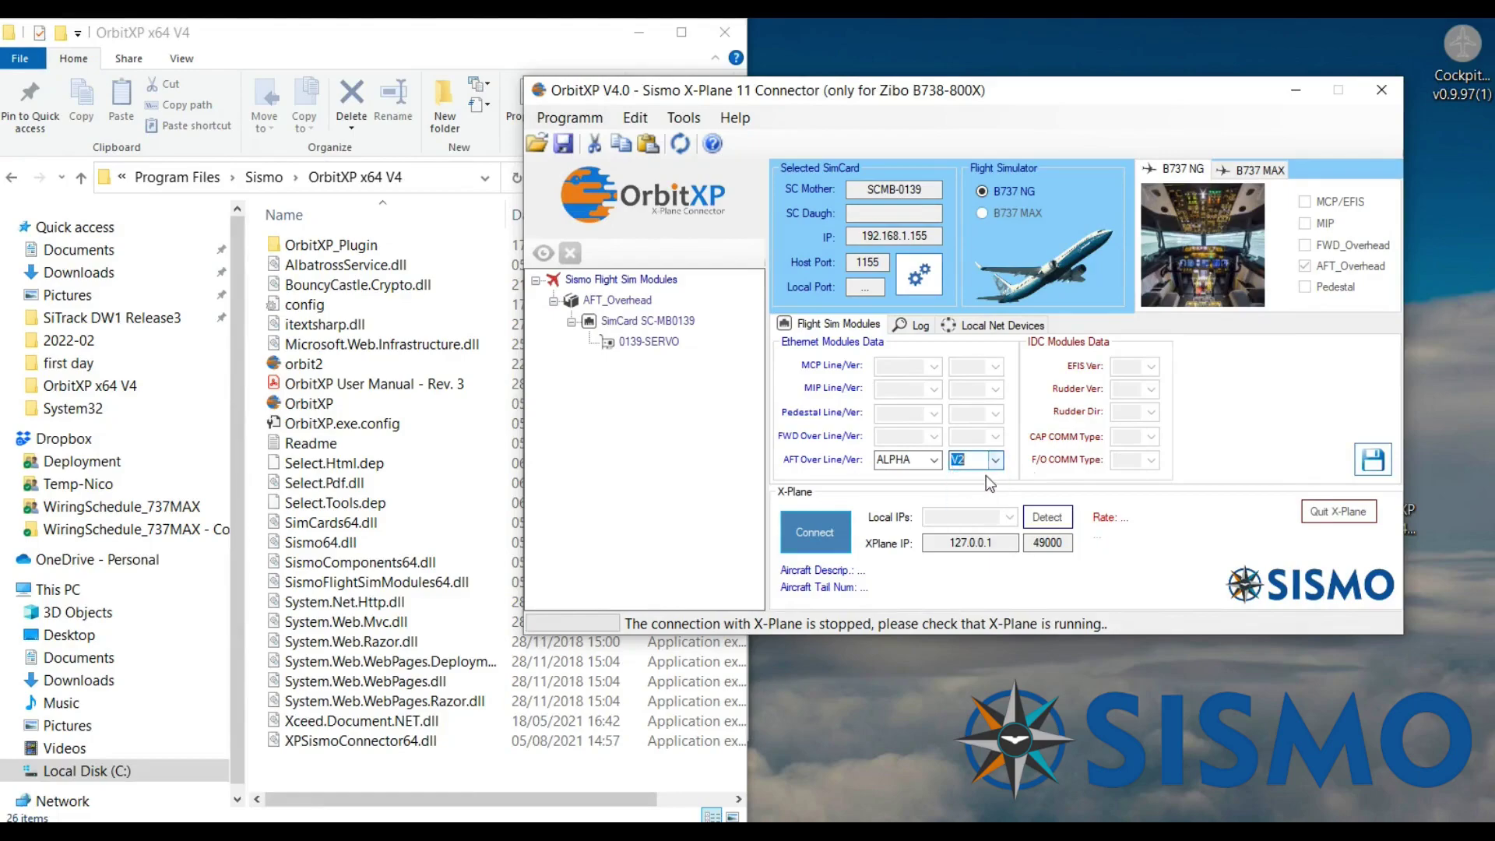
pyautogui.click(1377, 462)
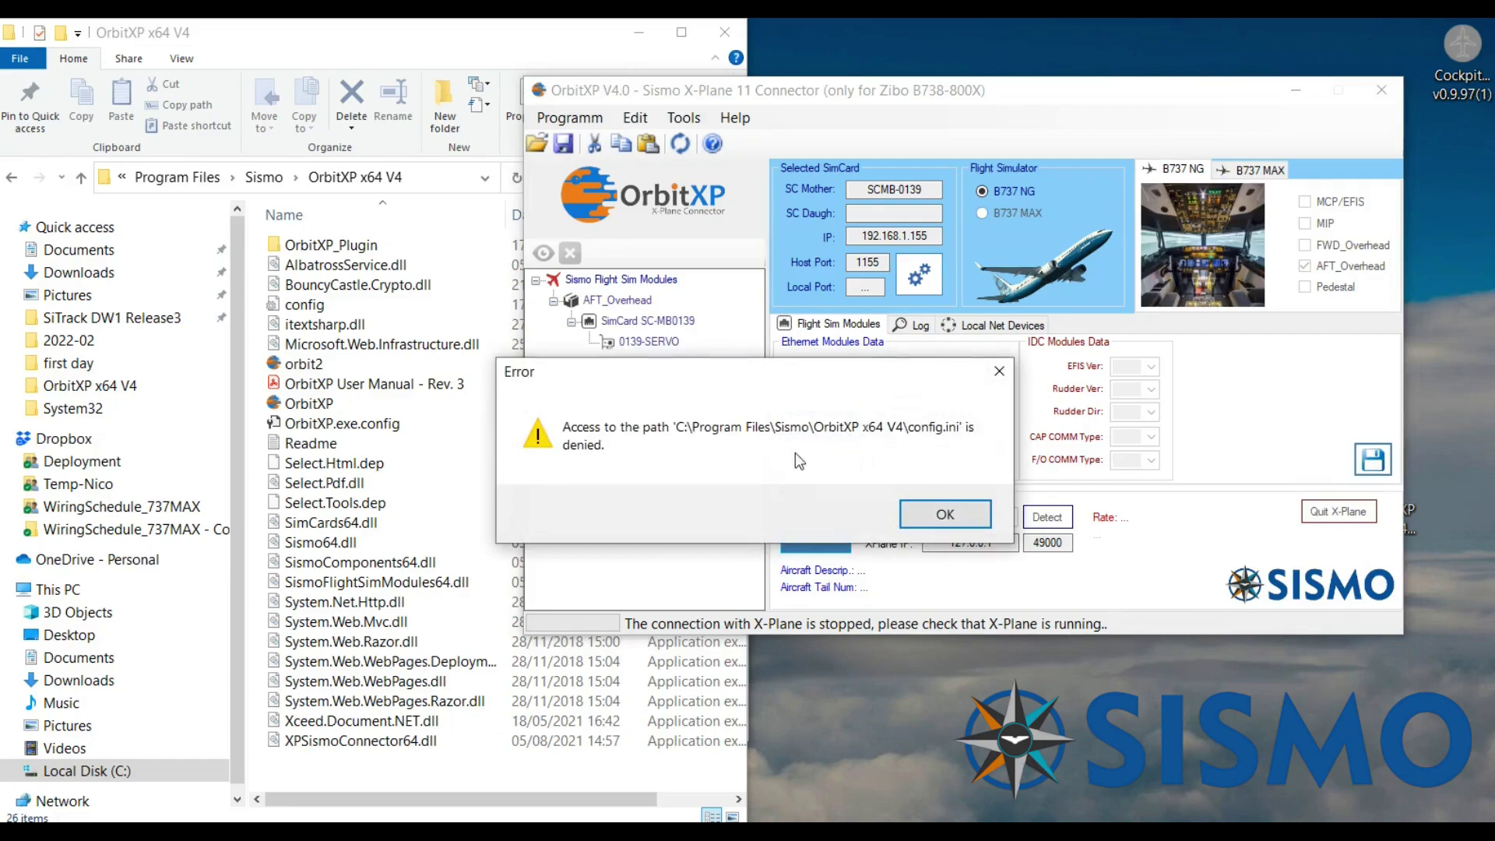
pyautogui.click(945, 515)
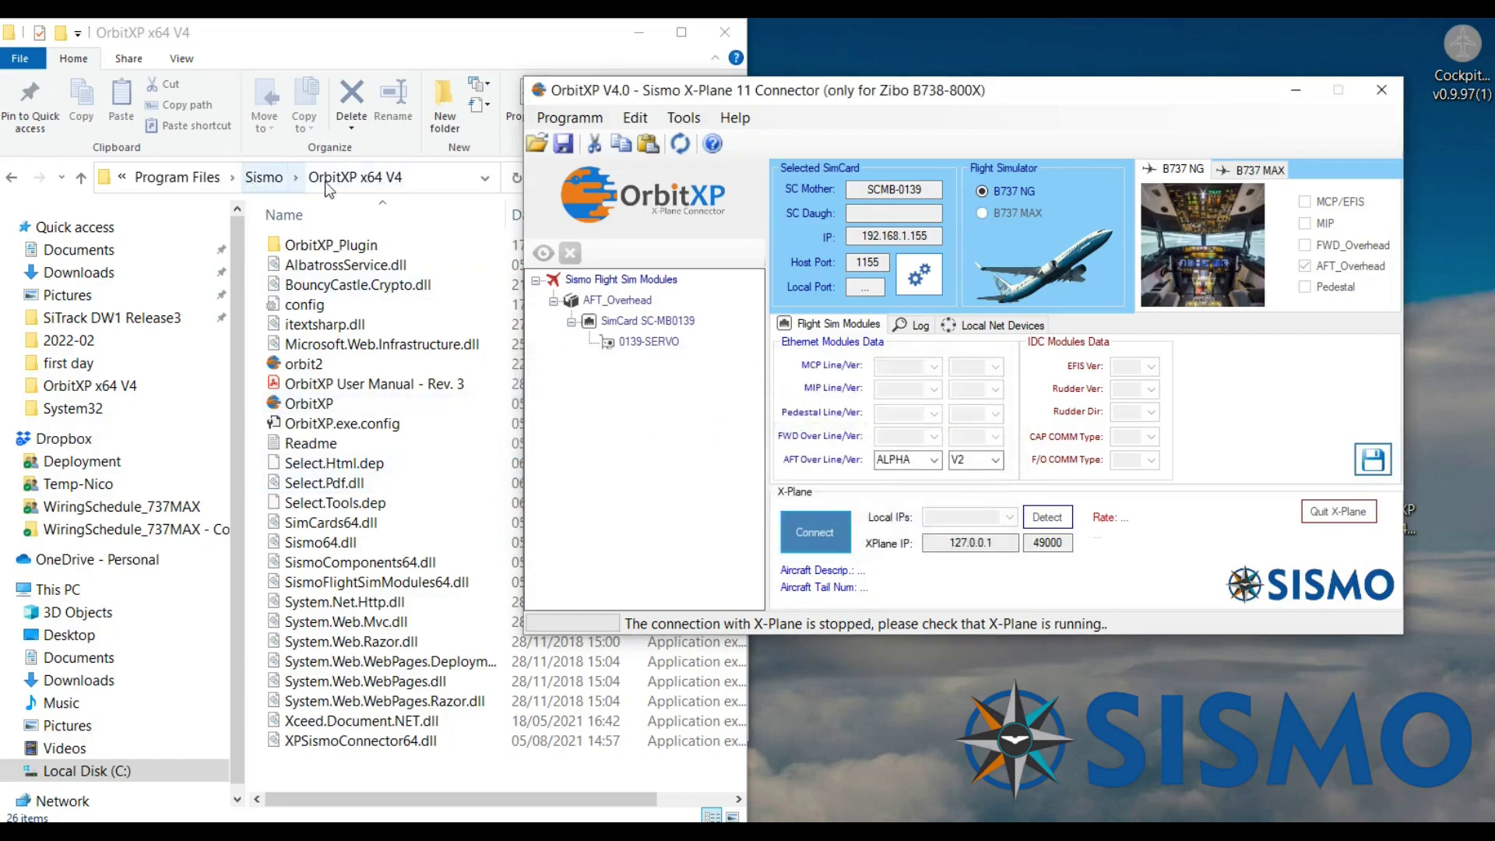
# Step: Go up to Program Files in File Explorer and display the Sismo folder's security properties
pyautogui.click(357, 179)
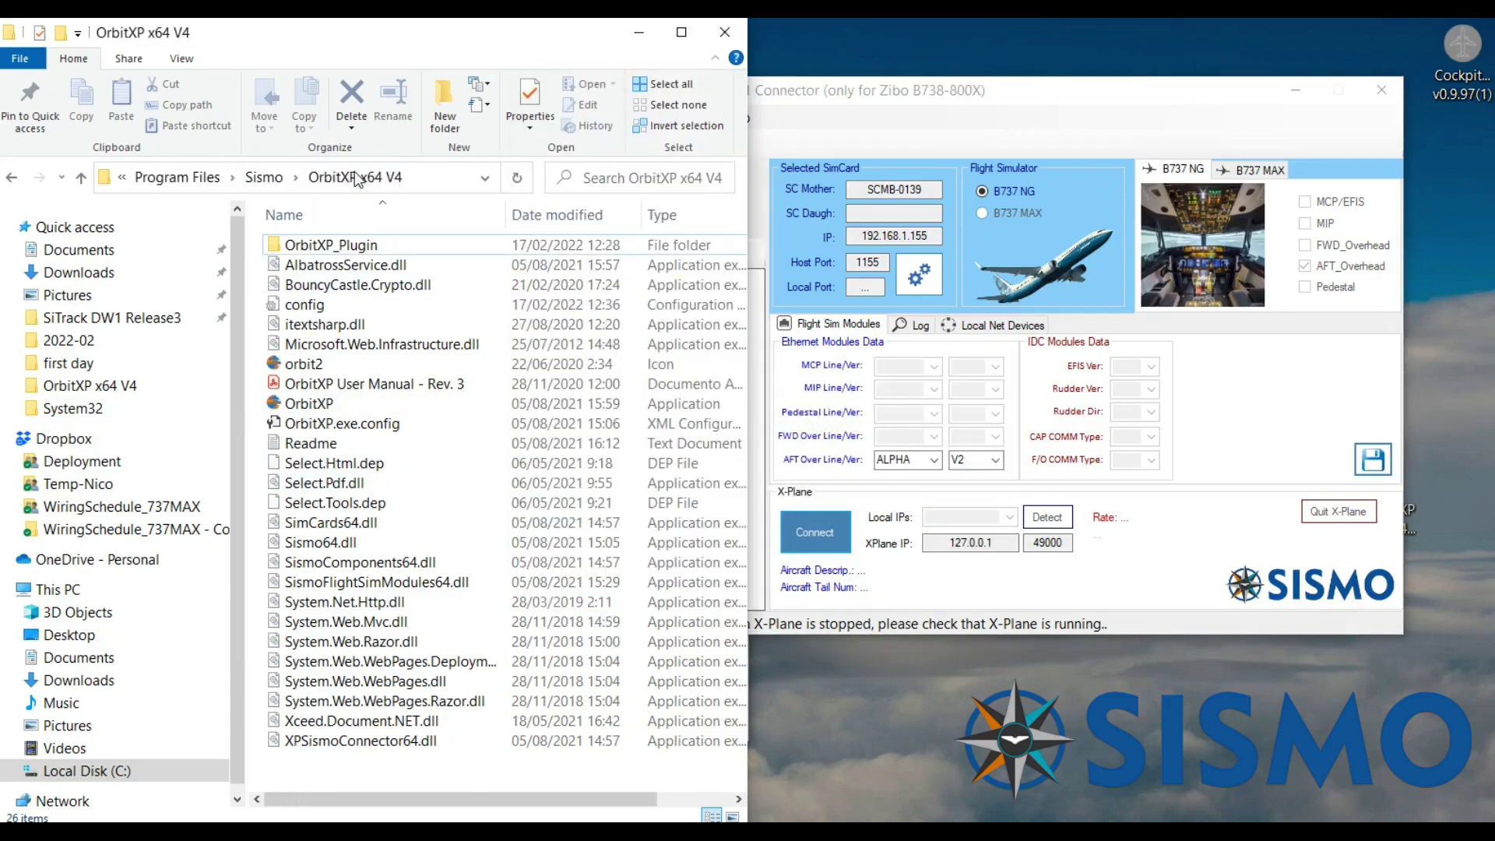
pyautogui.click(267, 178)
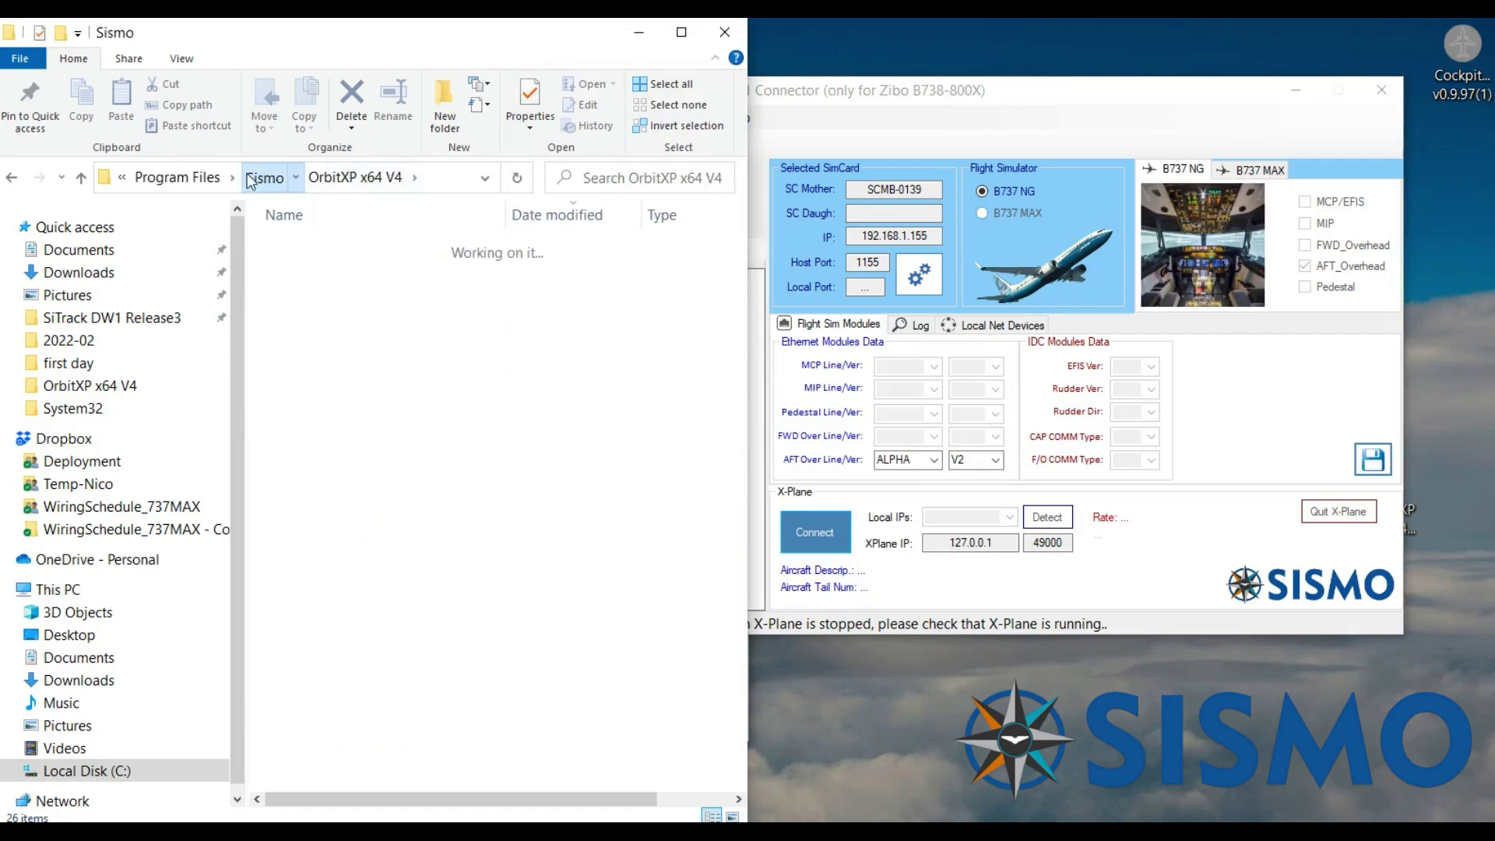
pyautogui.click(287, 177)
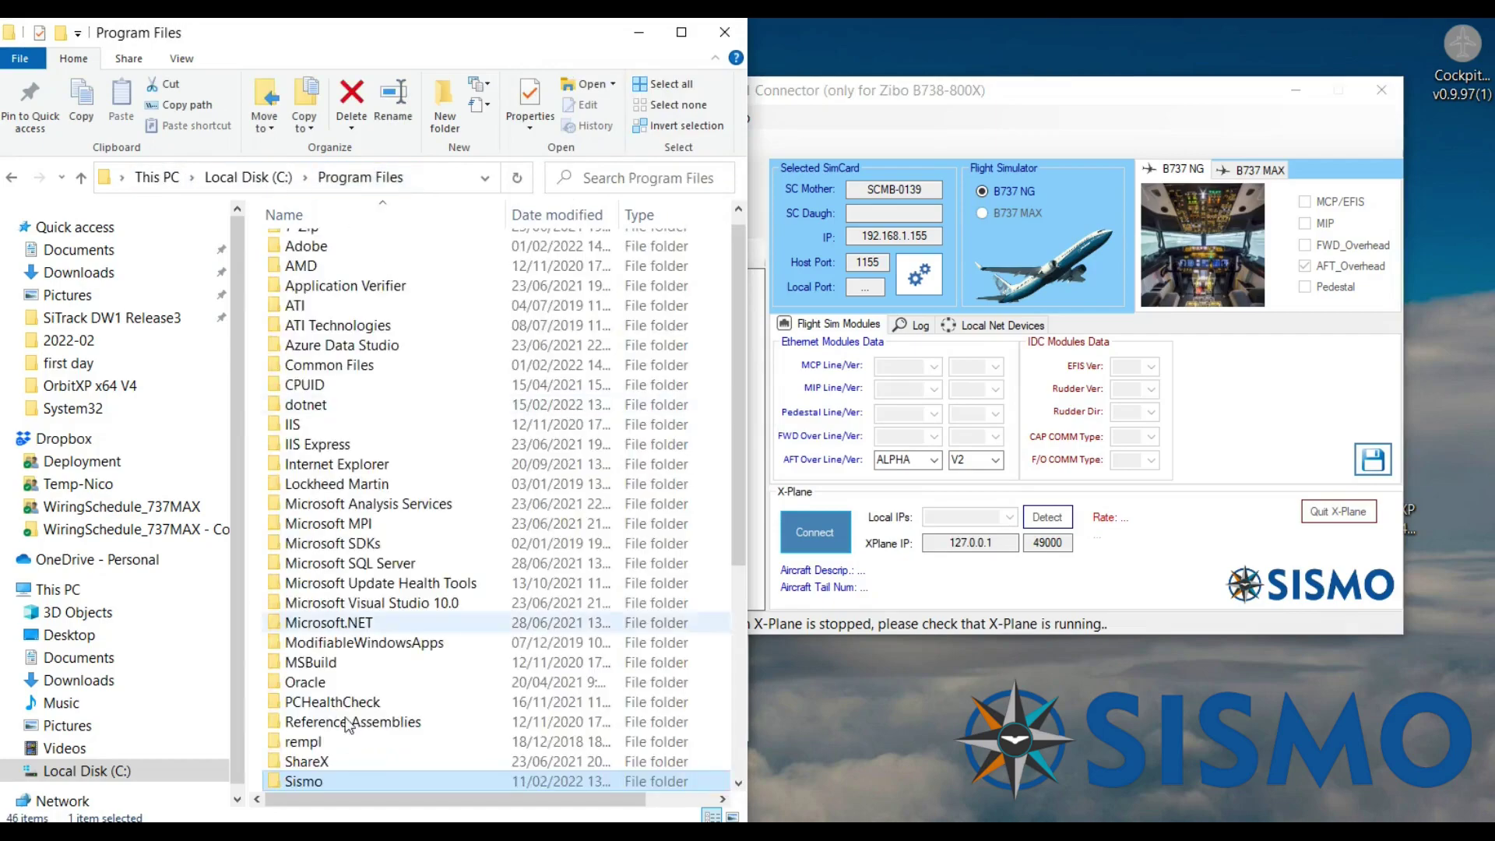
pyautogui.scroll(-5, 357, 747)
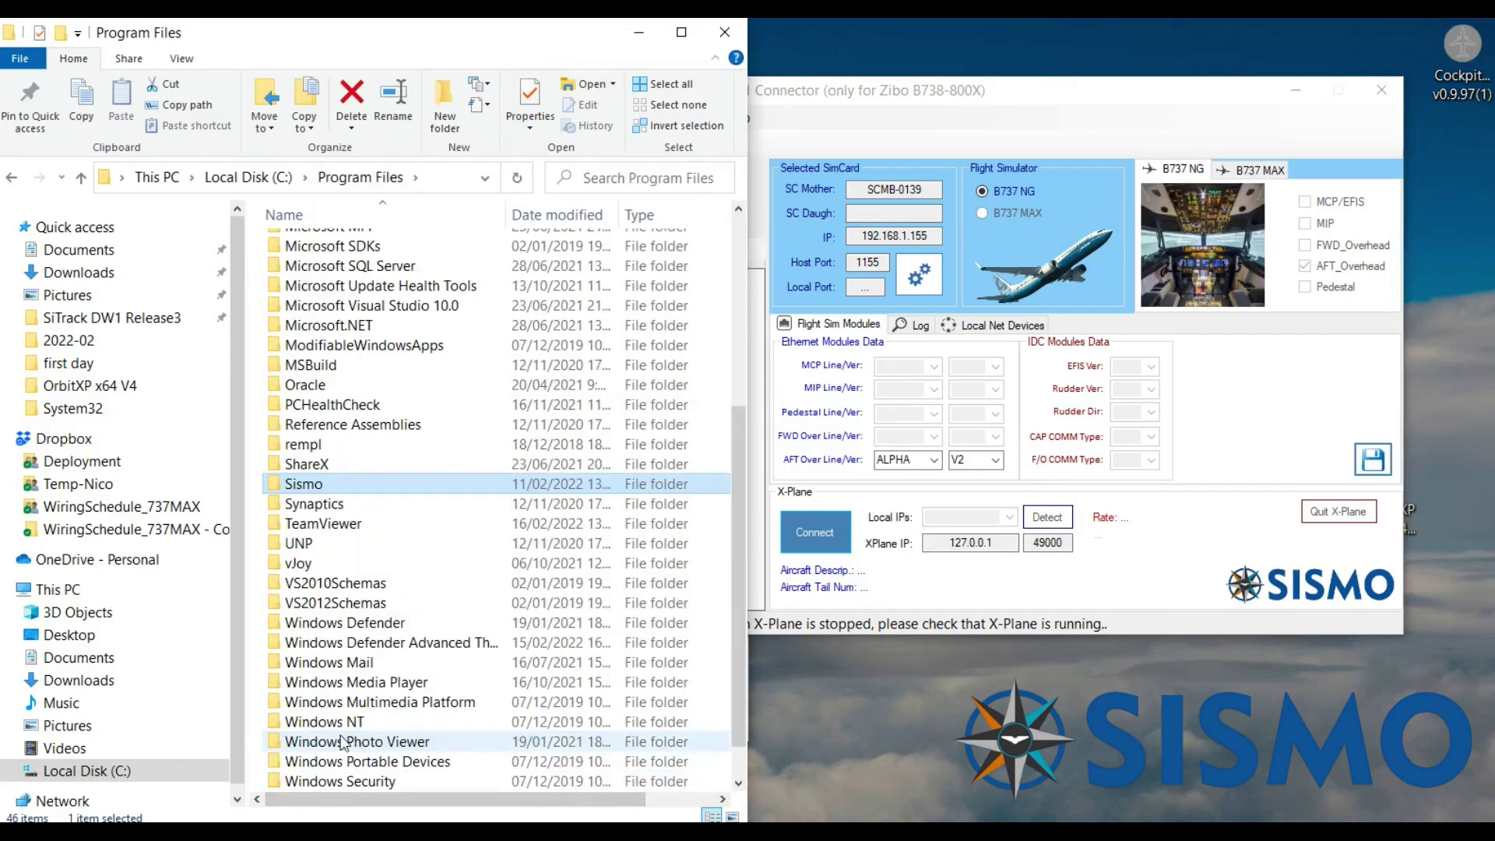
pyautogui.rightClick(337, 484)
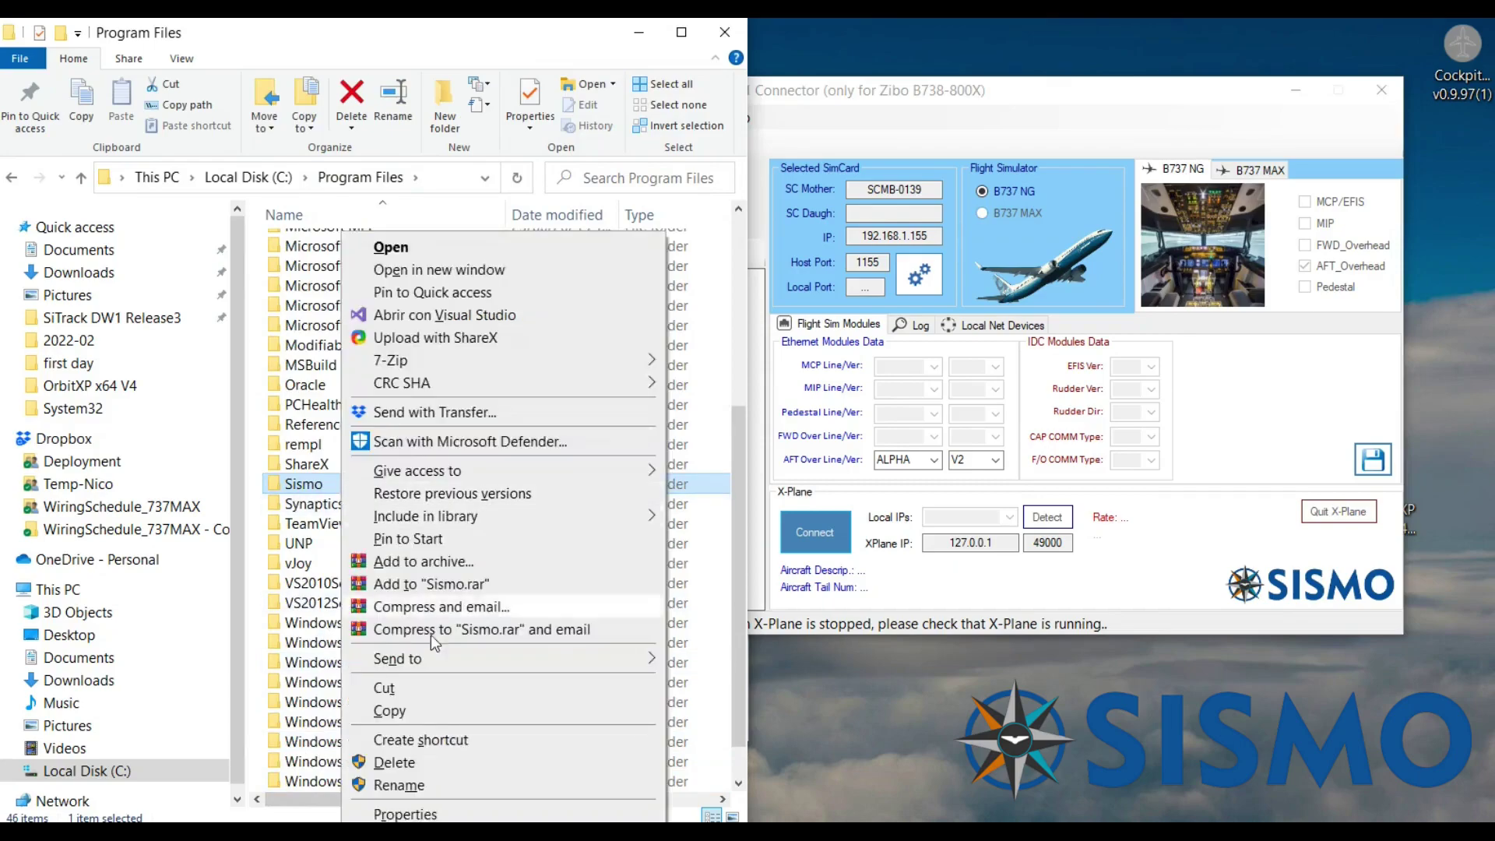
pyautogui.click(418, 814)
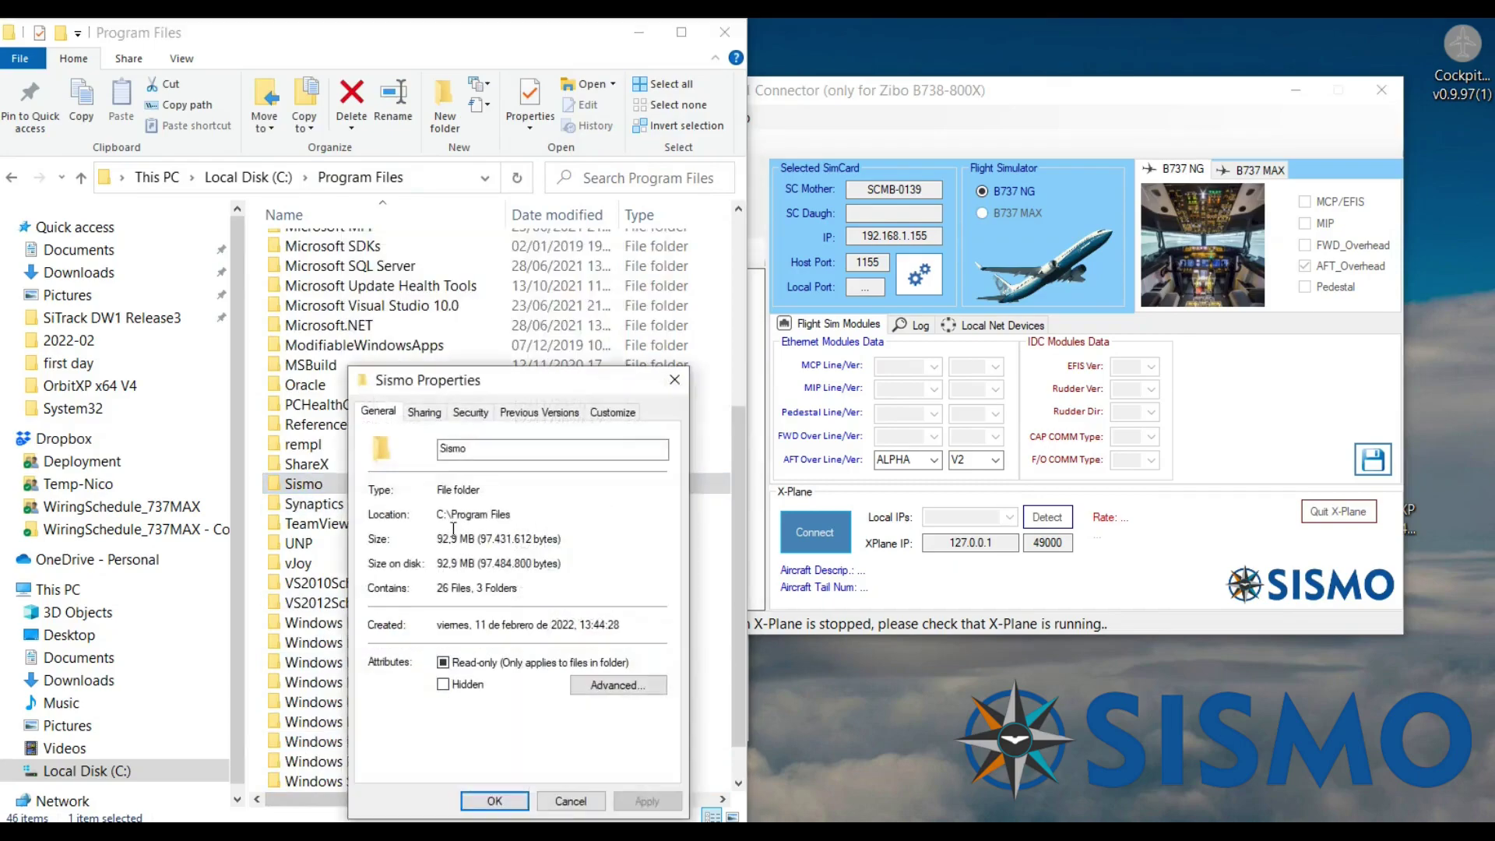
pyautogui.click(470, 412)
pyautogui.scroll(-1, 456, 514)
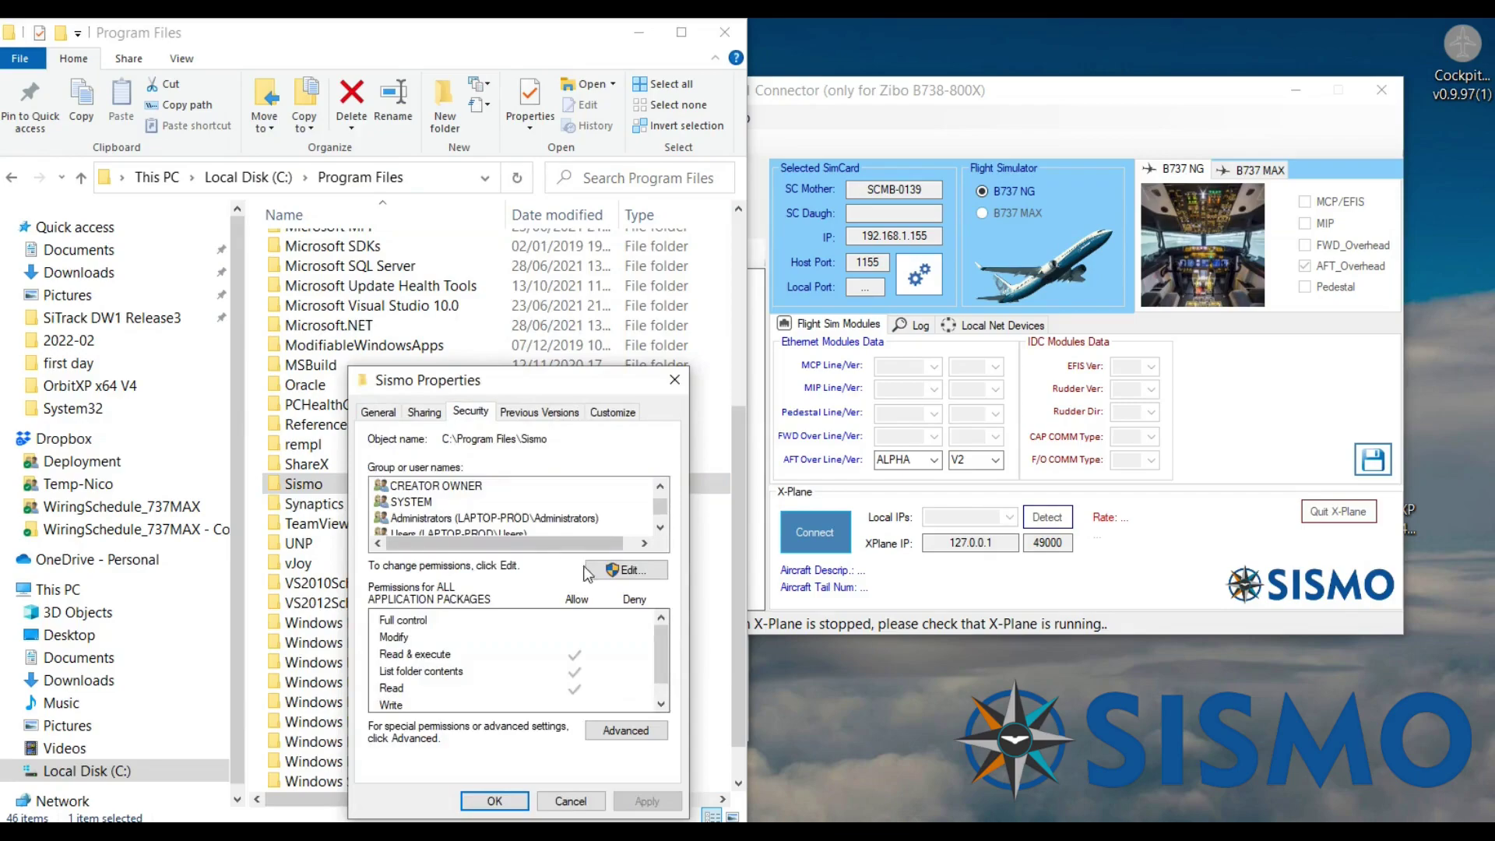
# Step: Grant the Users group full control of the Sismo folder, and save the module configuration in OrbitXP again
pyautogui.click(628, 572)
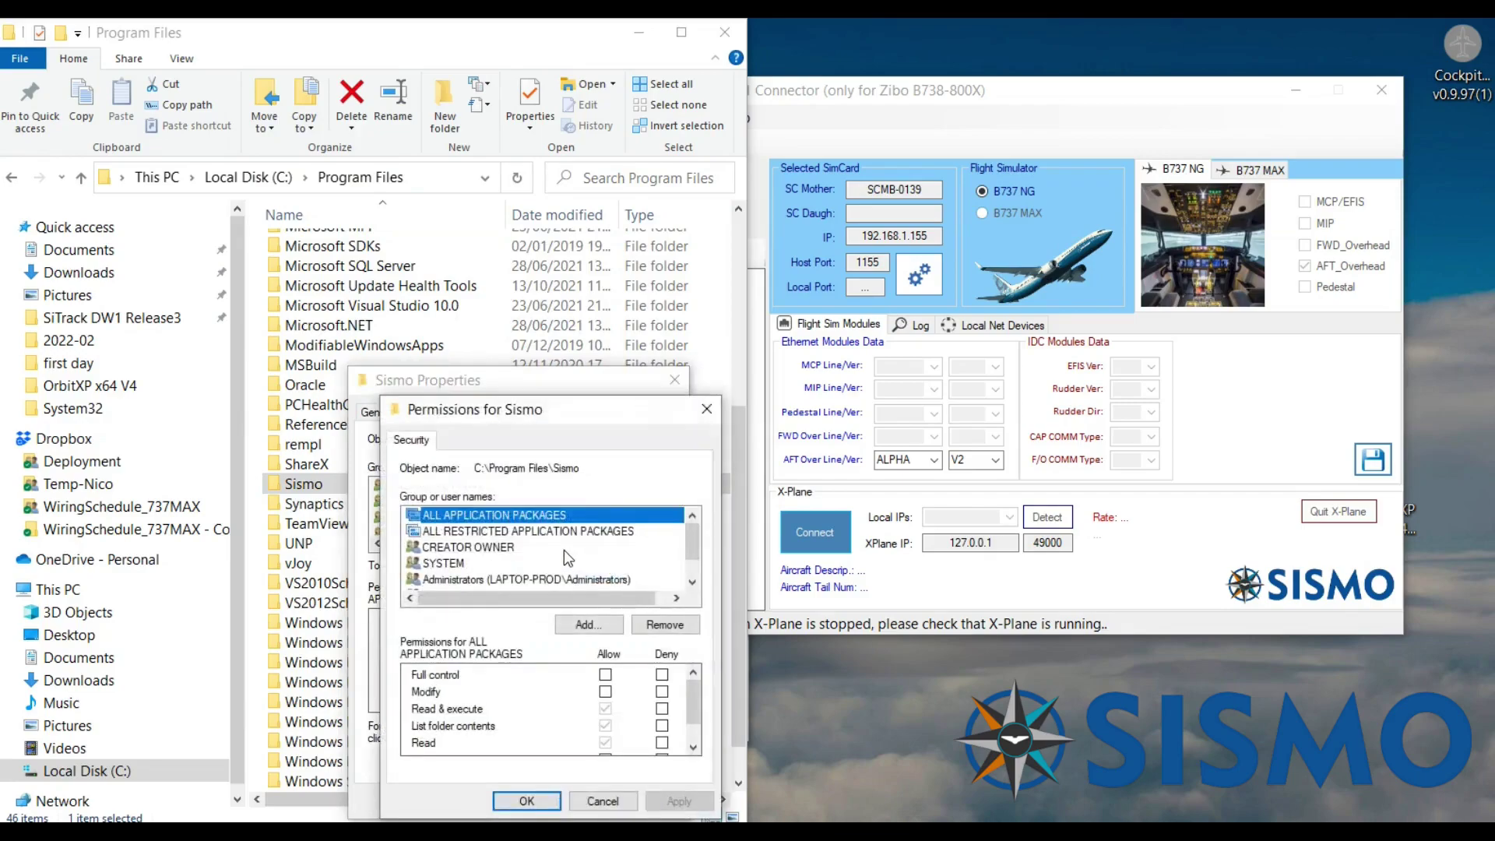
pyautogui.scroll(-1, 511, 588)
pyautogui.click(510, 564)
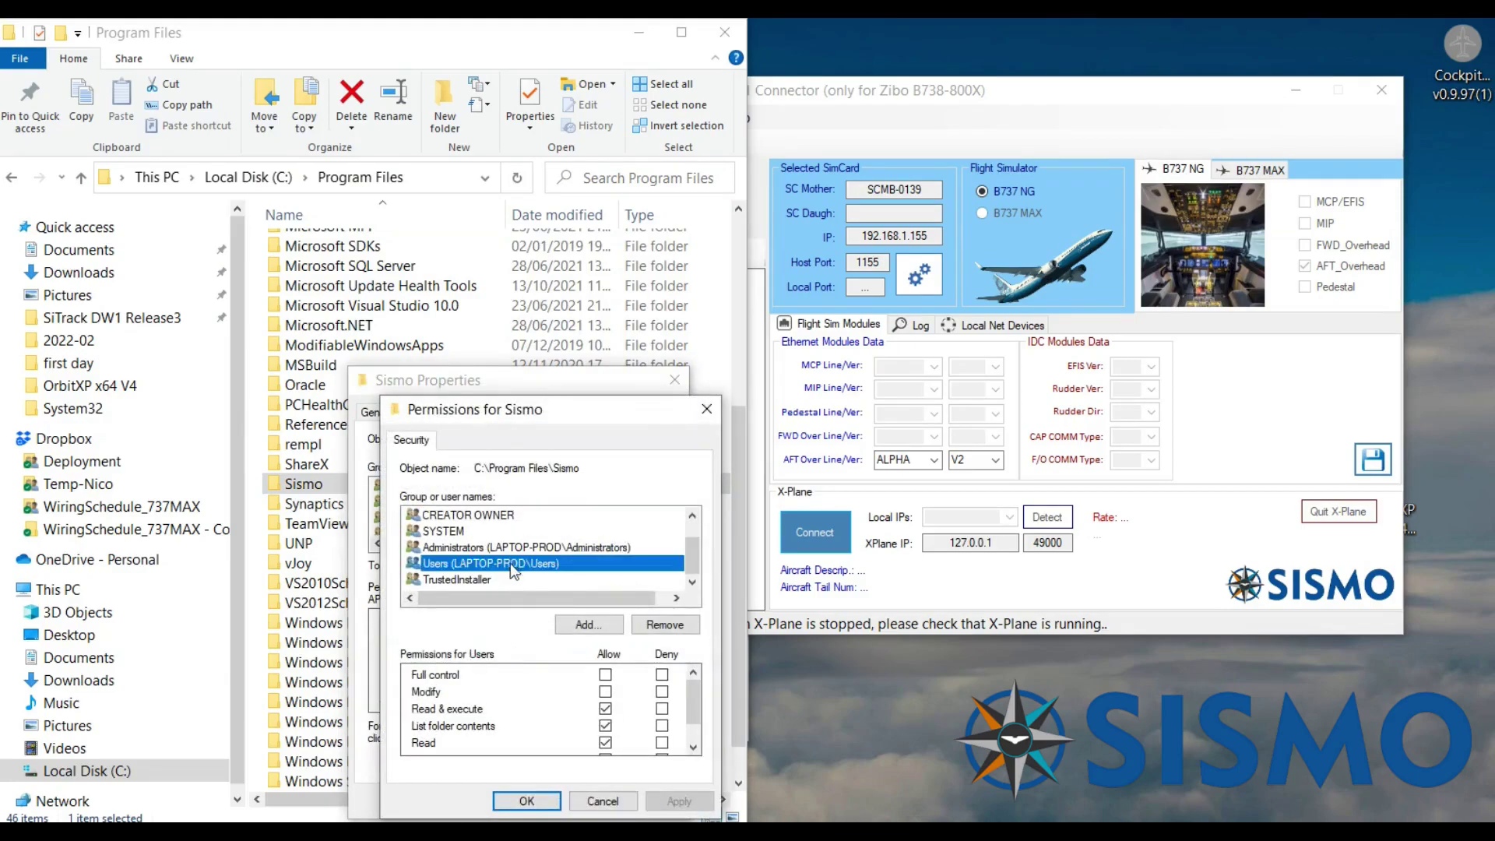
pyautogui.click(606, 675)
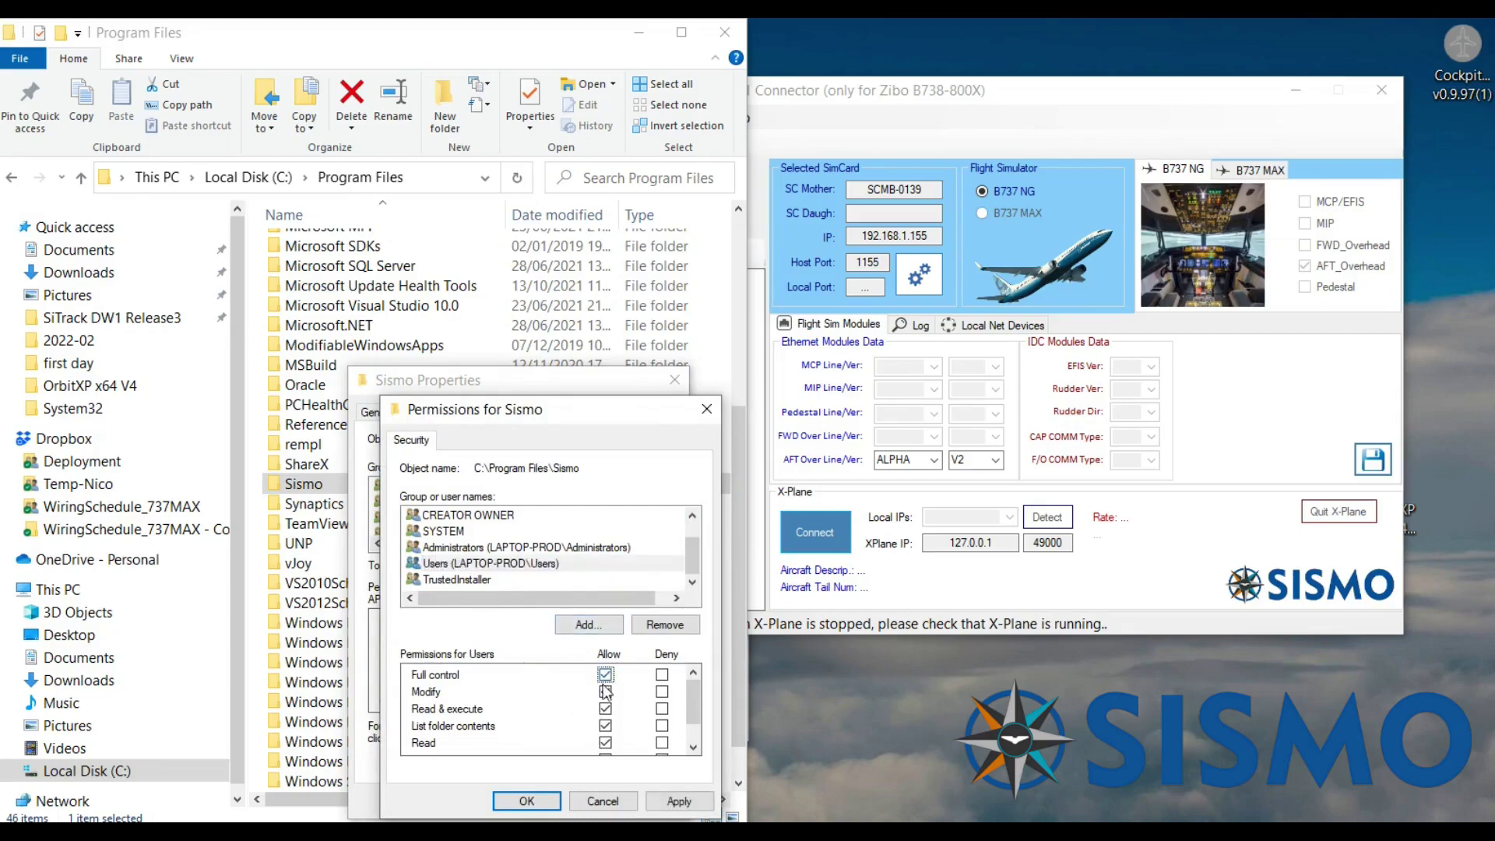
pyautogui.click(534, 802)
pyautogui.click(489, 800)
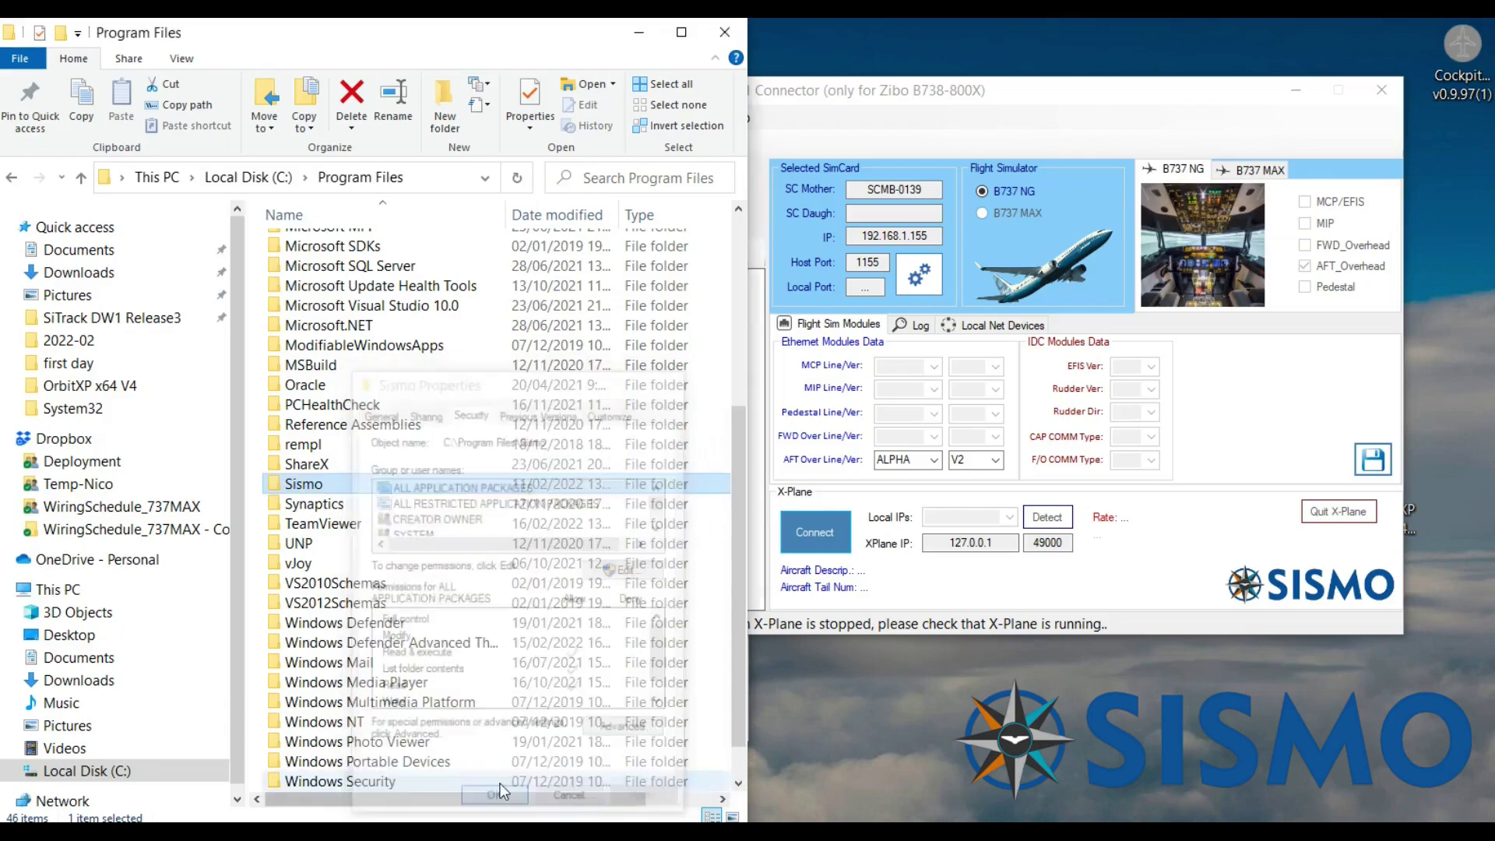
pyautogui.click(1380, 469)
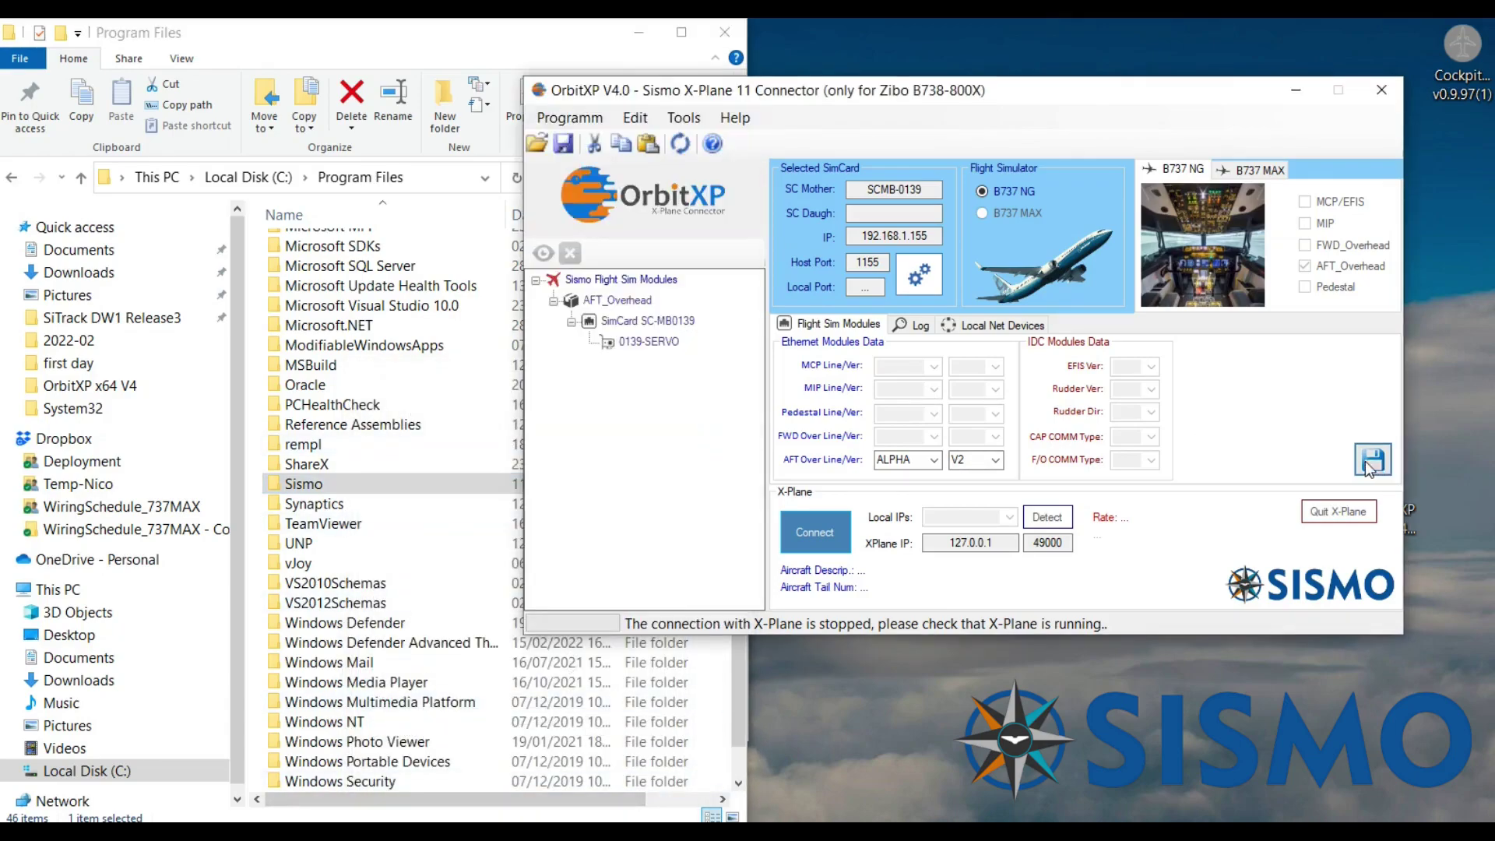
# Step: Set the AFT overhead module's version to V3 and save the module configuration
pyautogui.click(995, 460)
pyautogui.click(983, 502)
pyautogui.click(1374, 461)
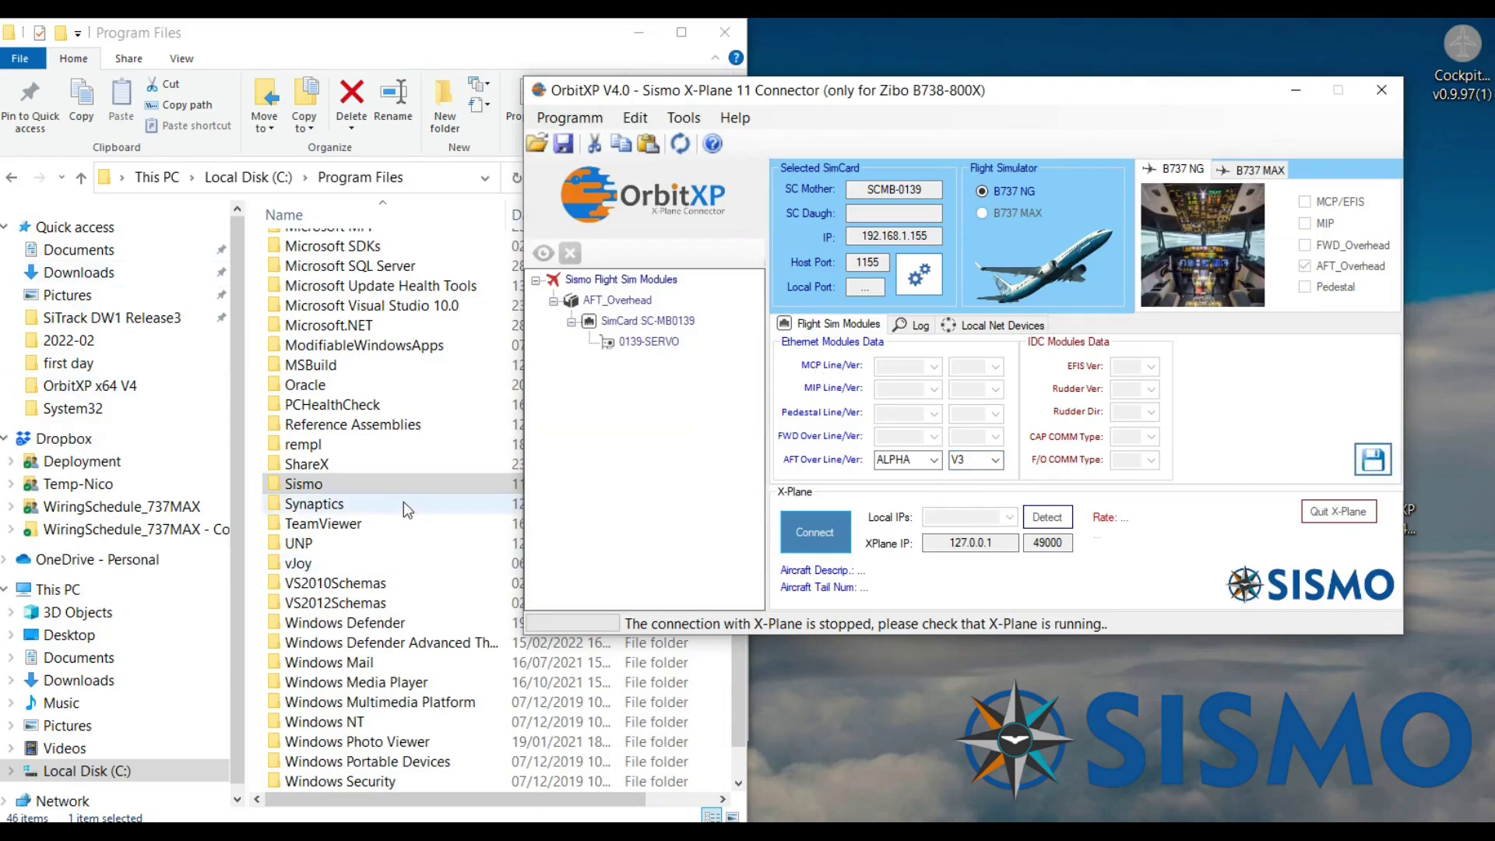
# Step: Open the config file from the OrbitXP x64 V4 folder inside the Sismo folder
pyautogui.doubleClick(324, 488)
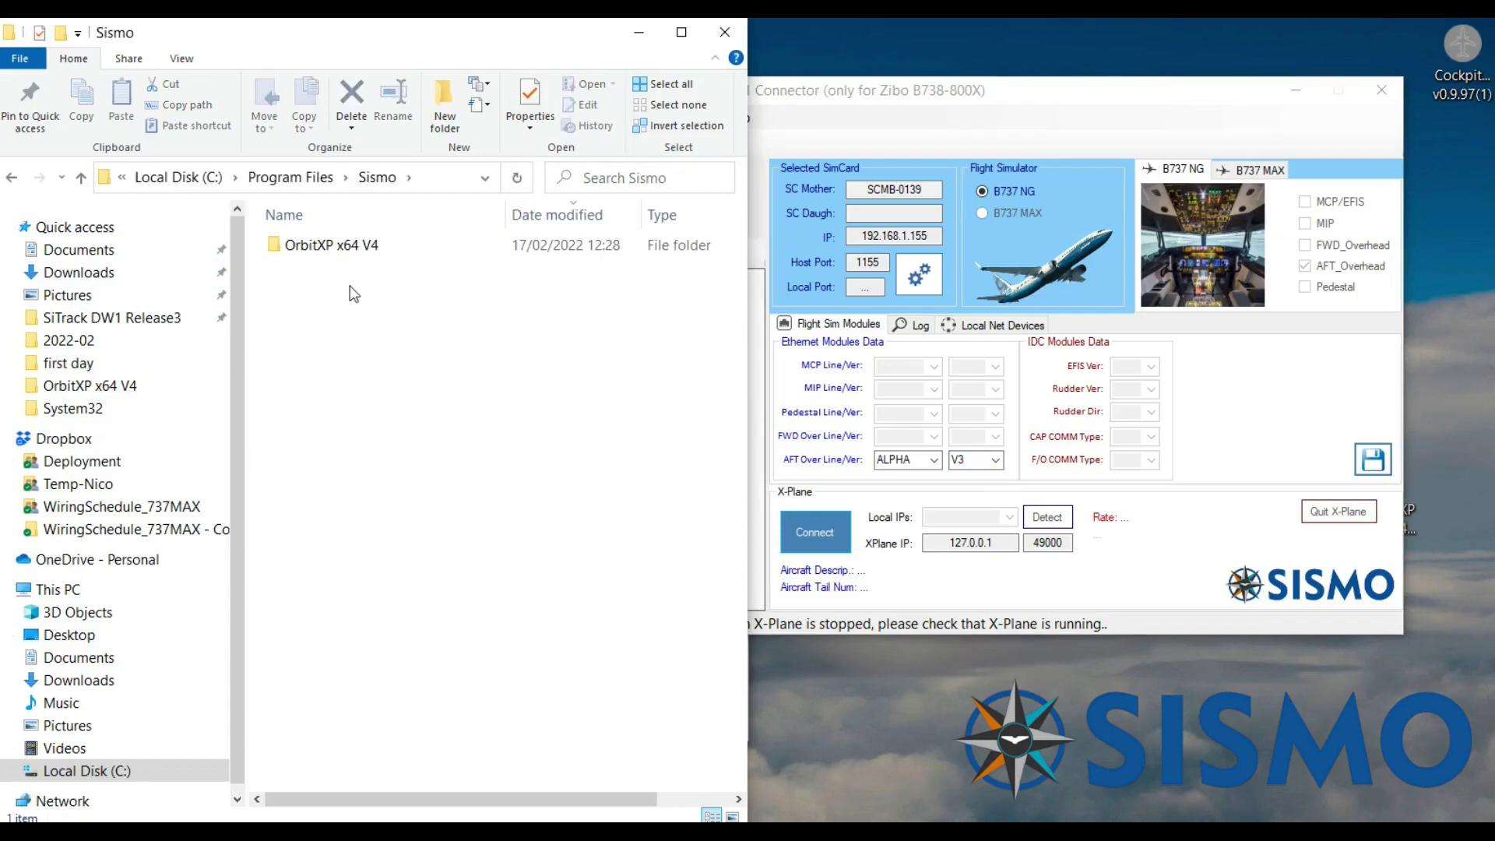
pyautogui.click(377, 246)
pyautogui.doubleClick(376, 246)
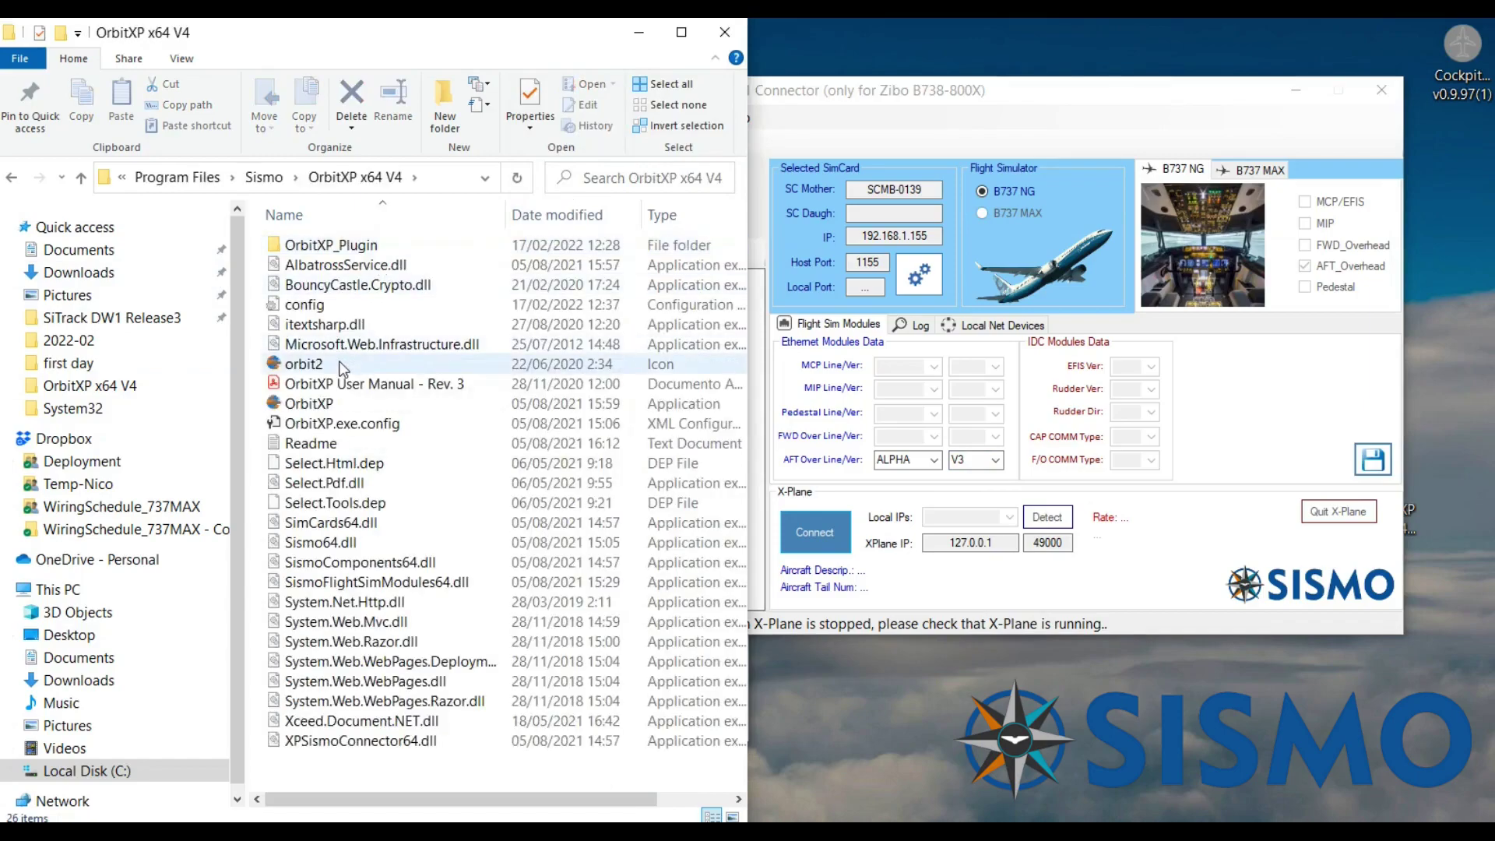
pyautogui.doubleClick(305, 307)
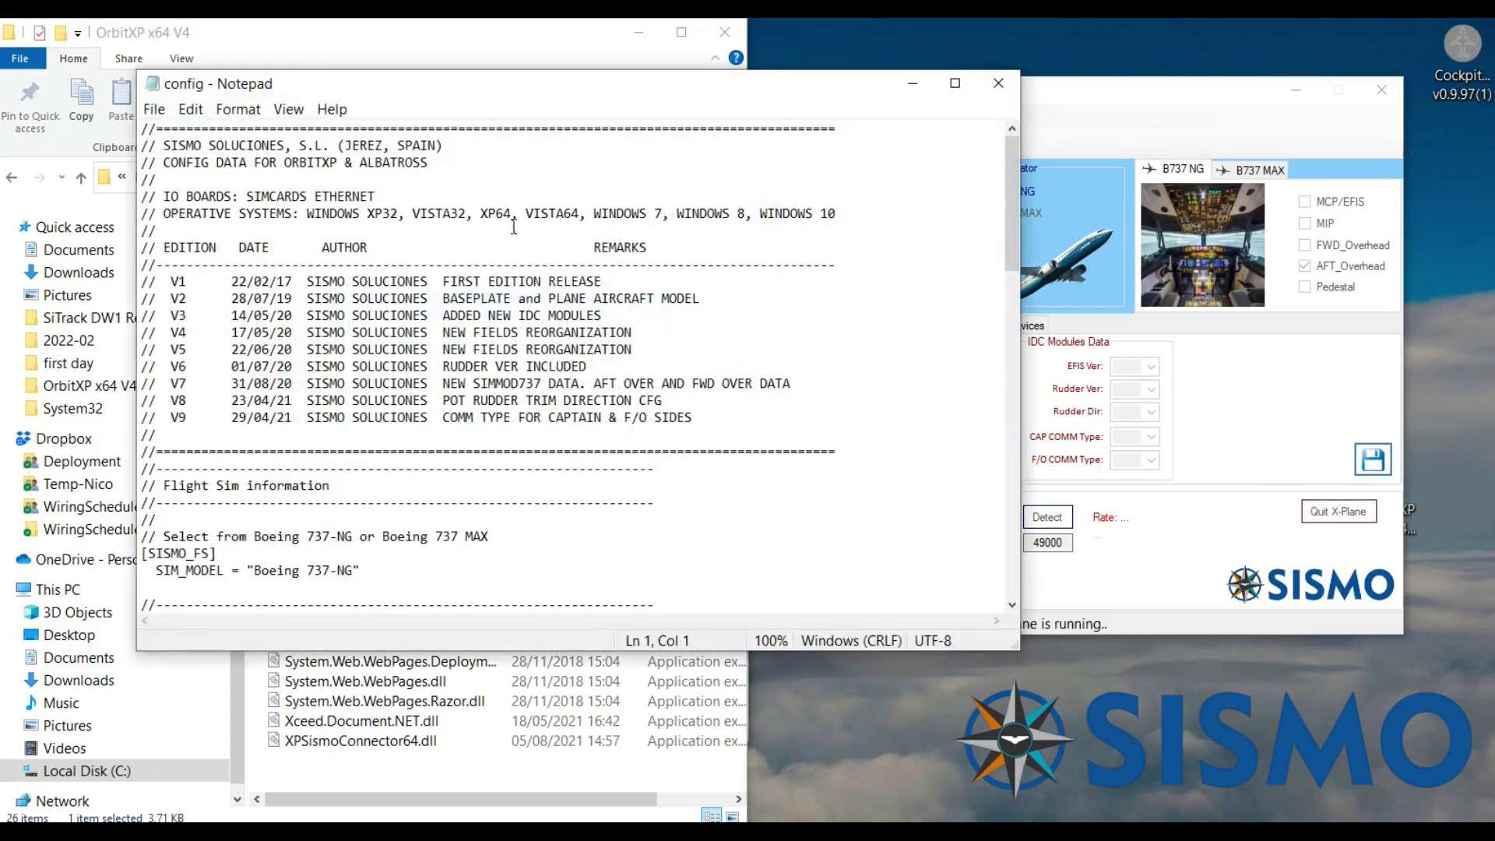
# Step: Dock the config file's Notepad window to half the screen and minimize the browser window with the board's config page
pyautogui.moveTo(816, 96); pyautogui.dragTo(1, 234)
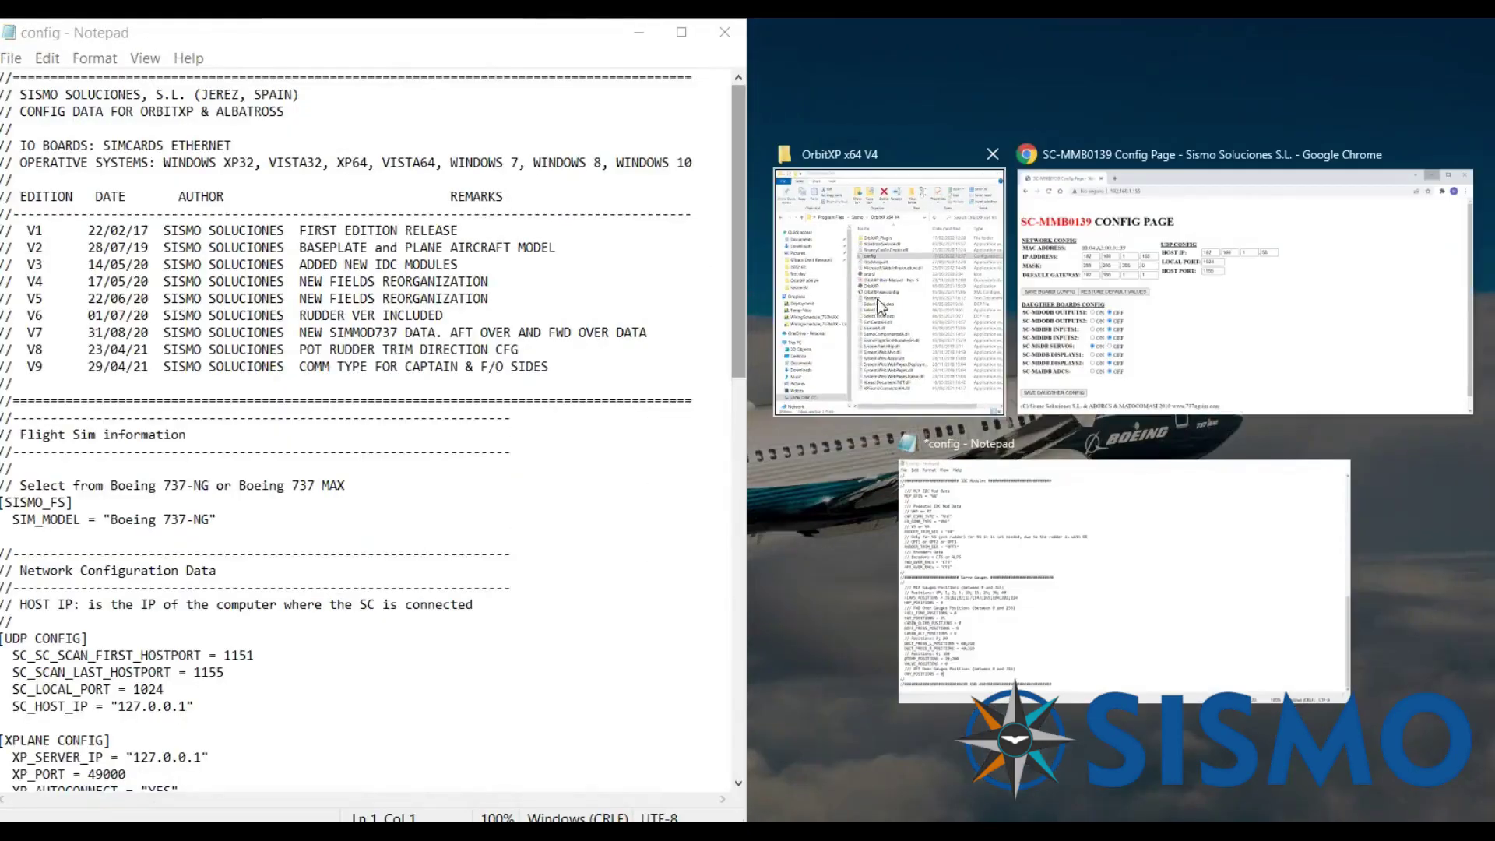
pyautogui.click(1112, 314)
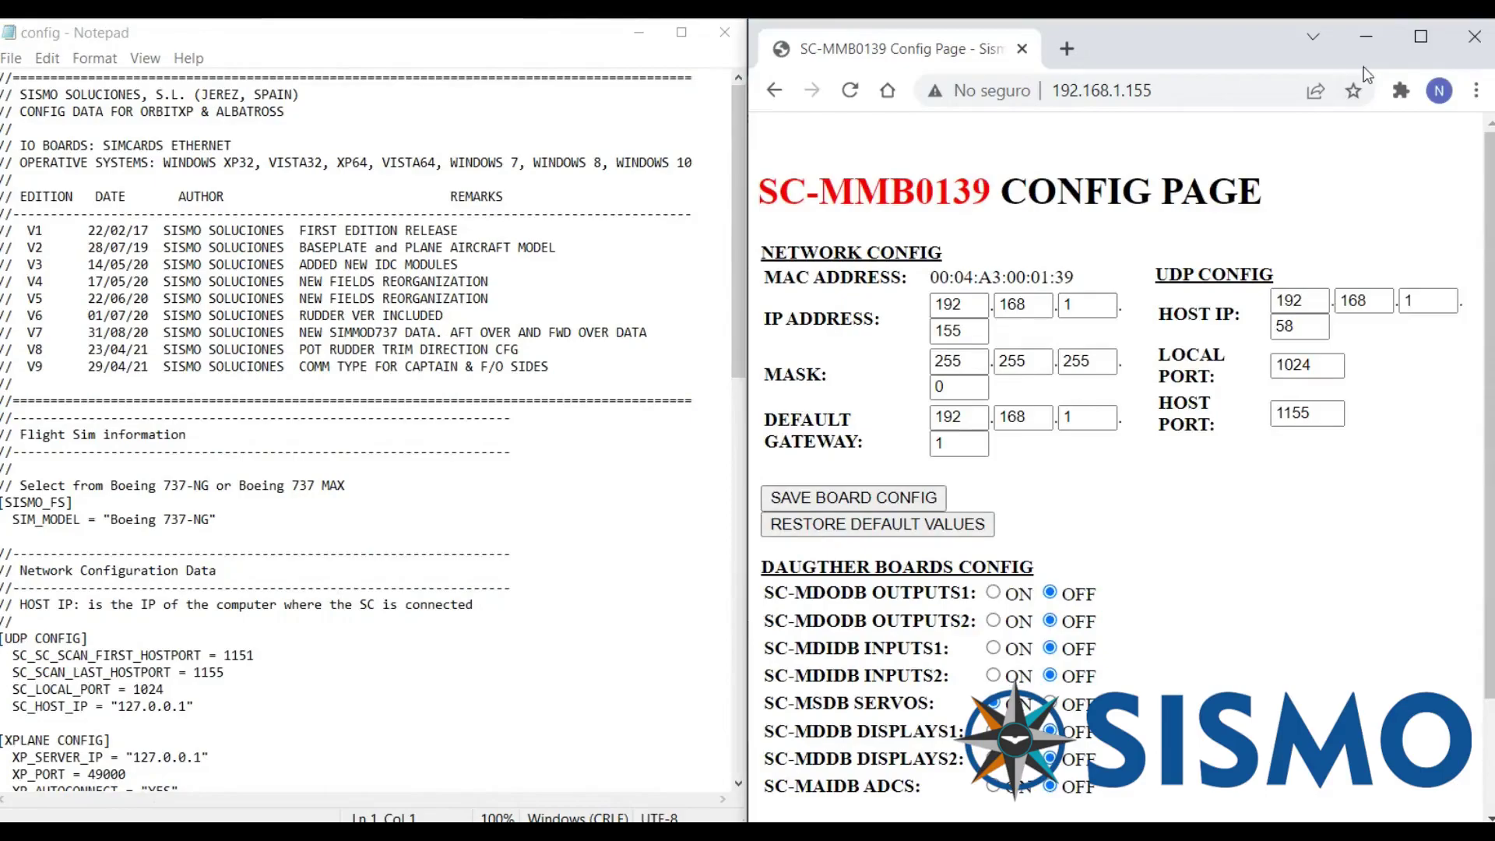
pyautogui.click(1370, 36)
# Step: Review the config file down to the IDC modules' encoder data and highlight the CTS or ALPS encoder options
pyautogui.scroll(-6, 139, 397)
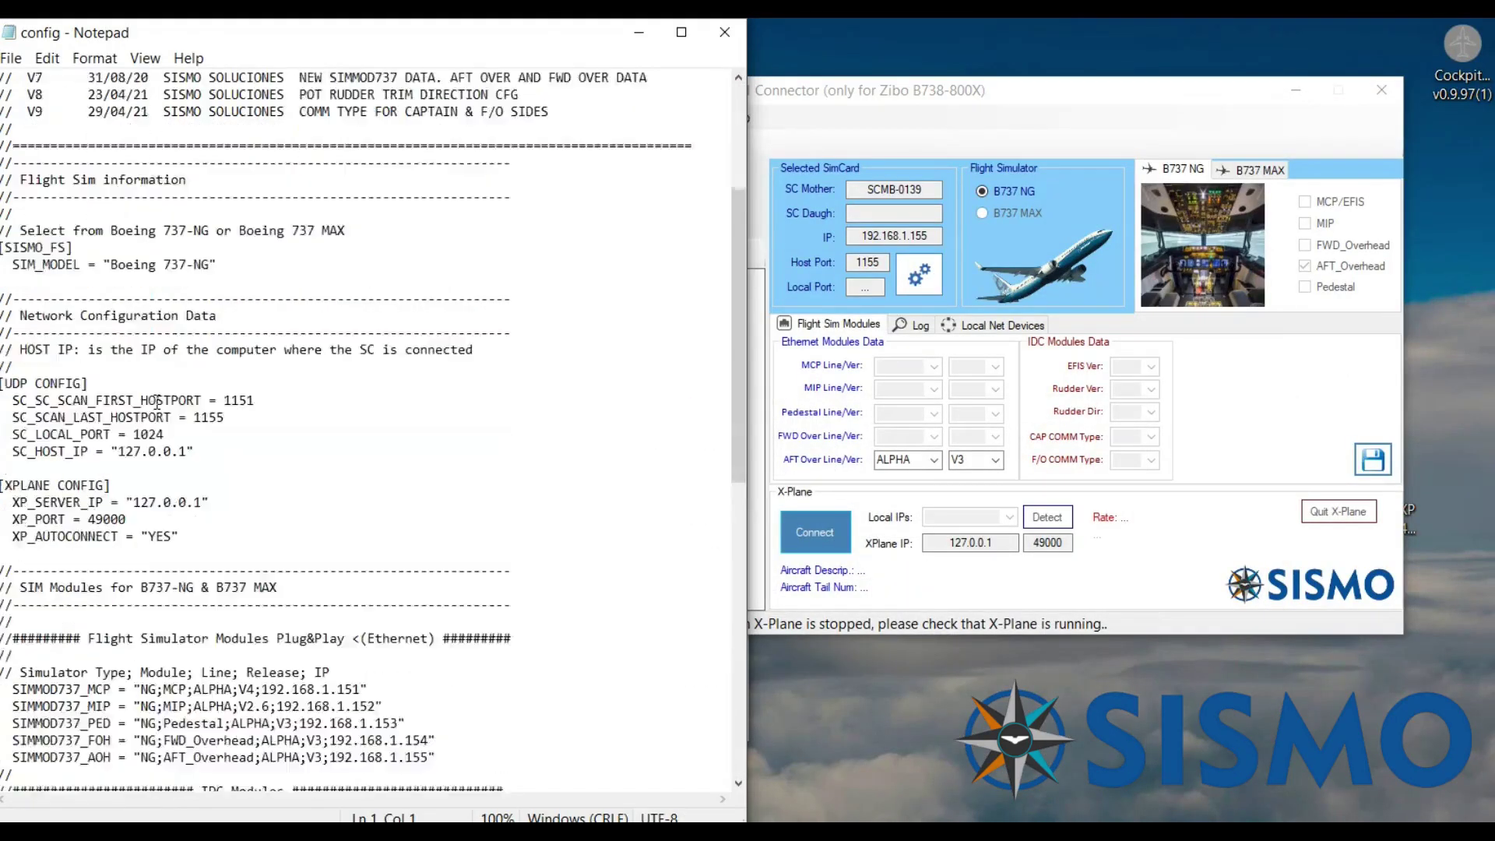
pyautogui.scroll(-7, 241, 508)
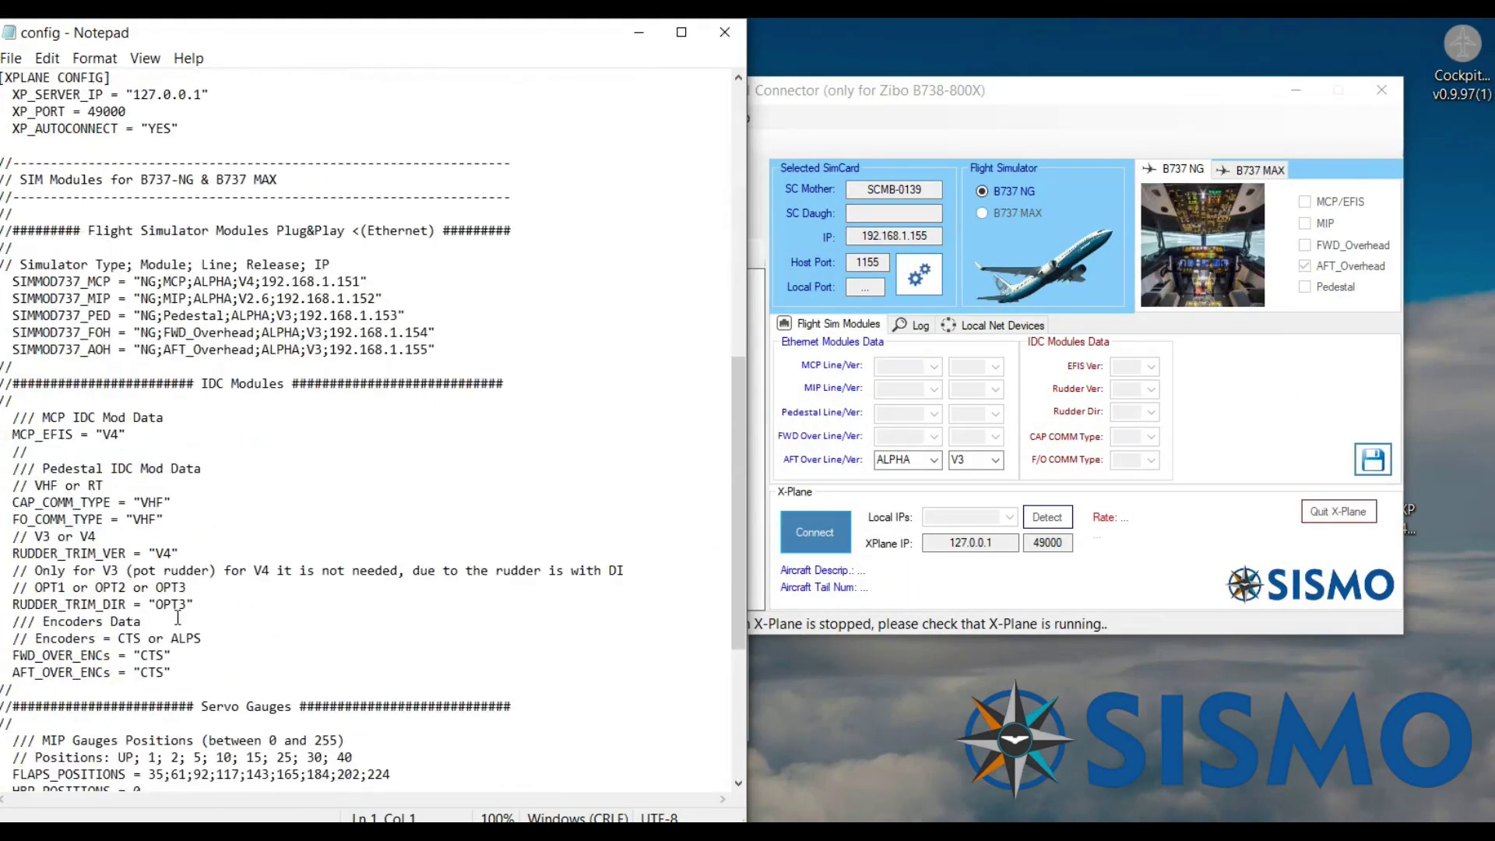
pyautogui.moveTo(202, 638); pyautogui.dragTo(117, 639)
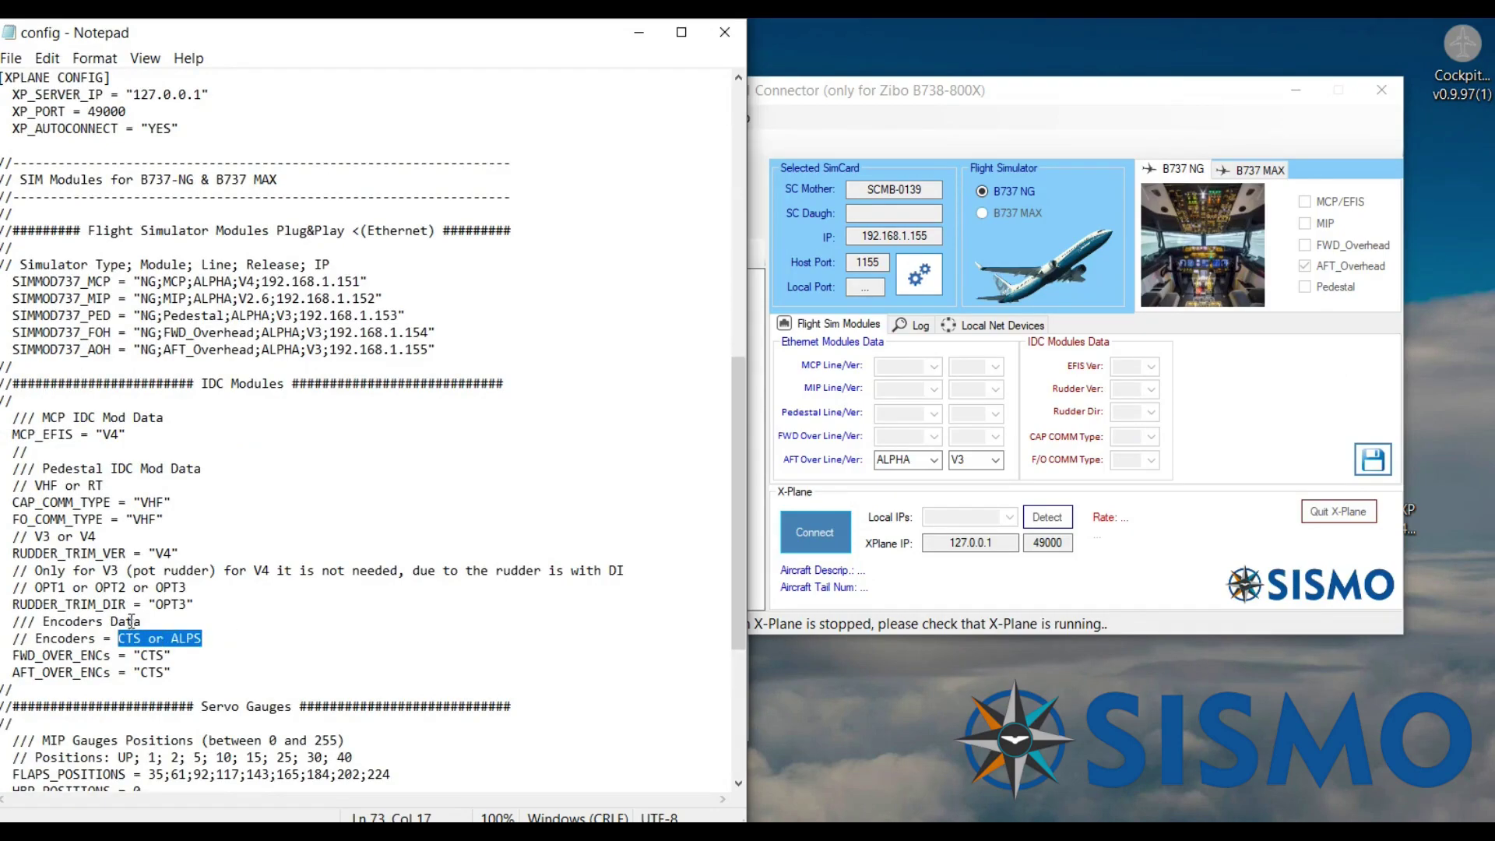
pyautogui.click(1226, 389)
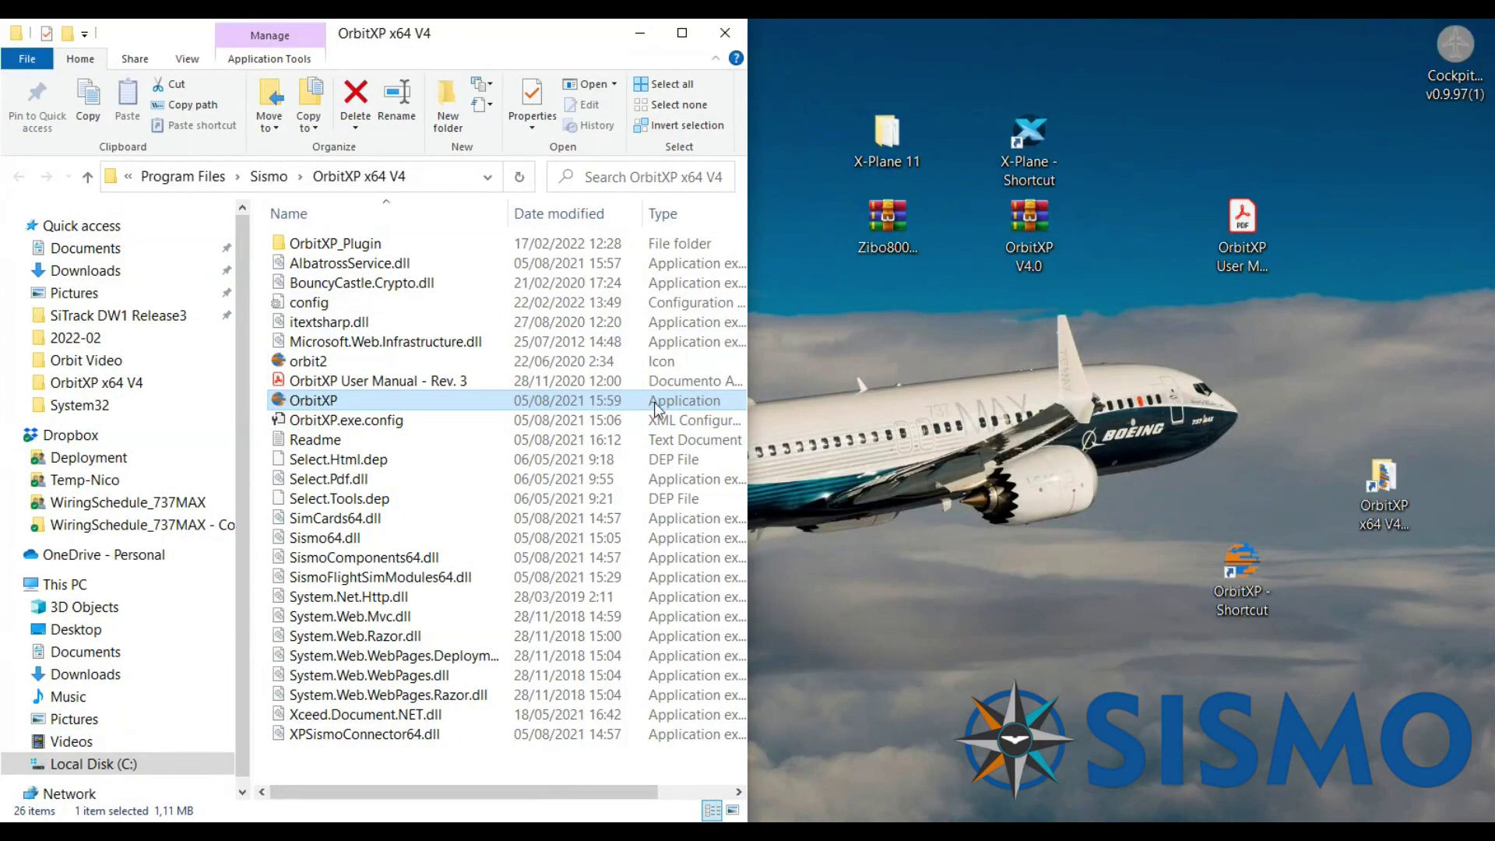
# Step: Launch OrbitXP from its program folder and select the MIP module's 0084-SERVO card
pyautogui.doubleClick(654, 402)
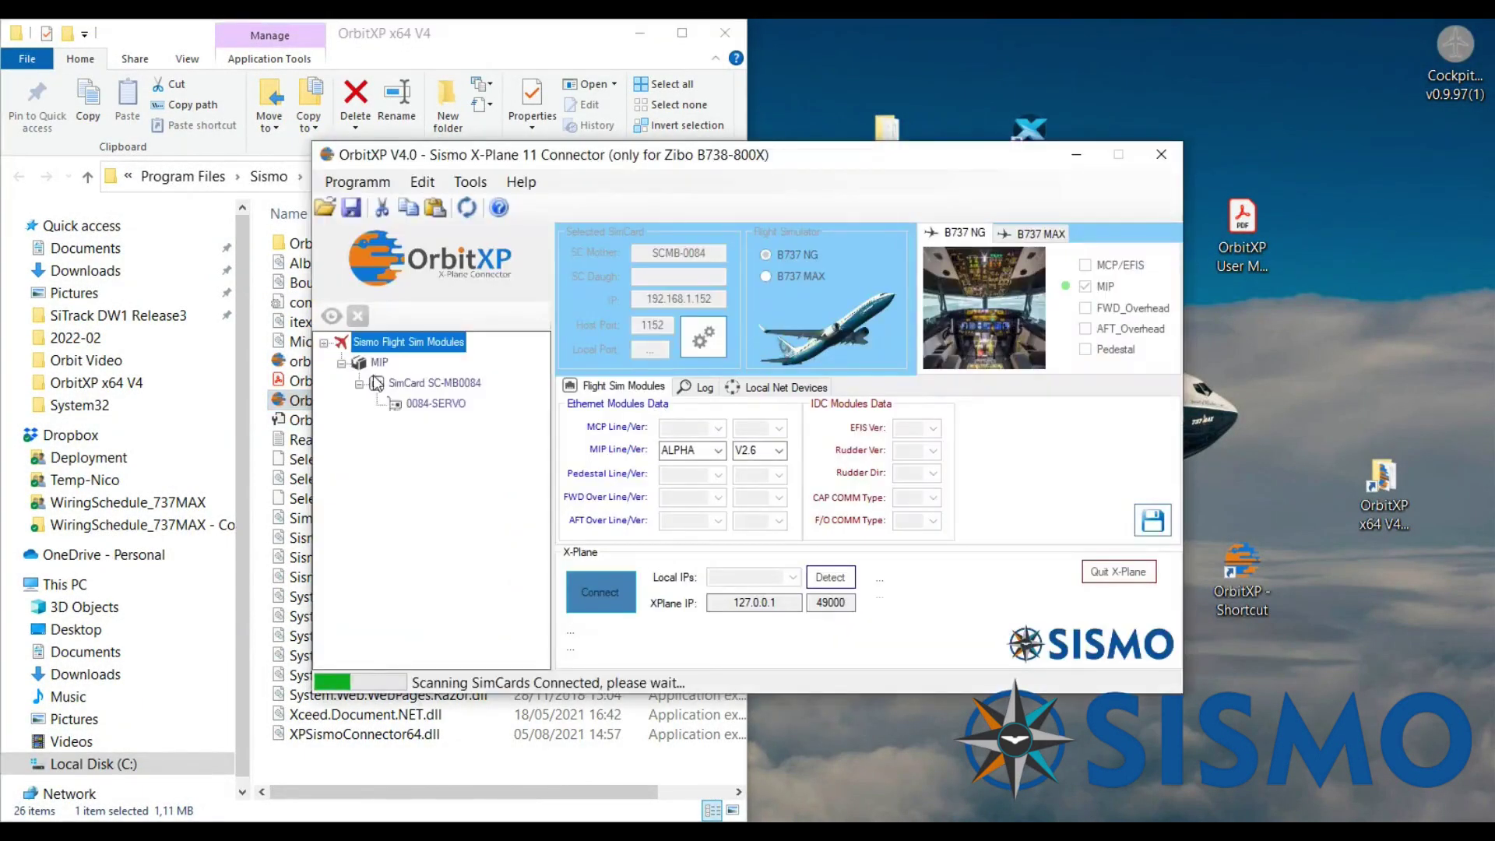
pyautogui.click(380, 364)
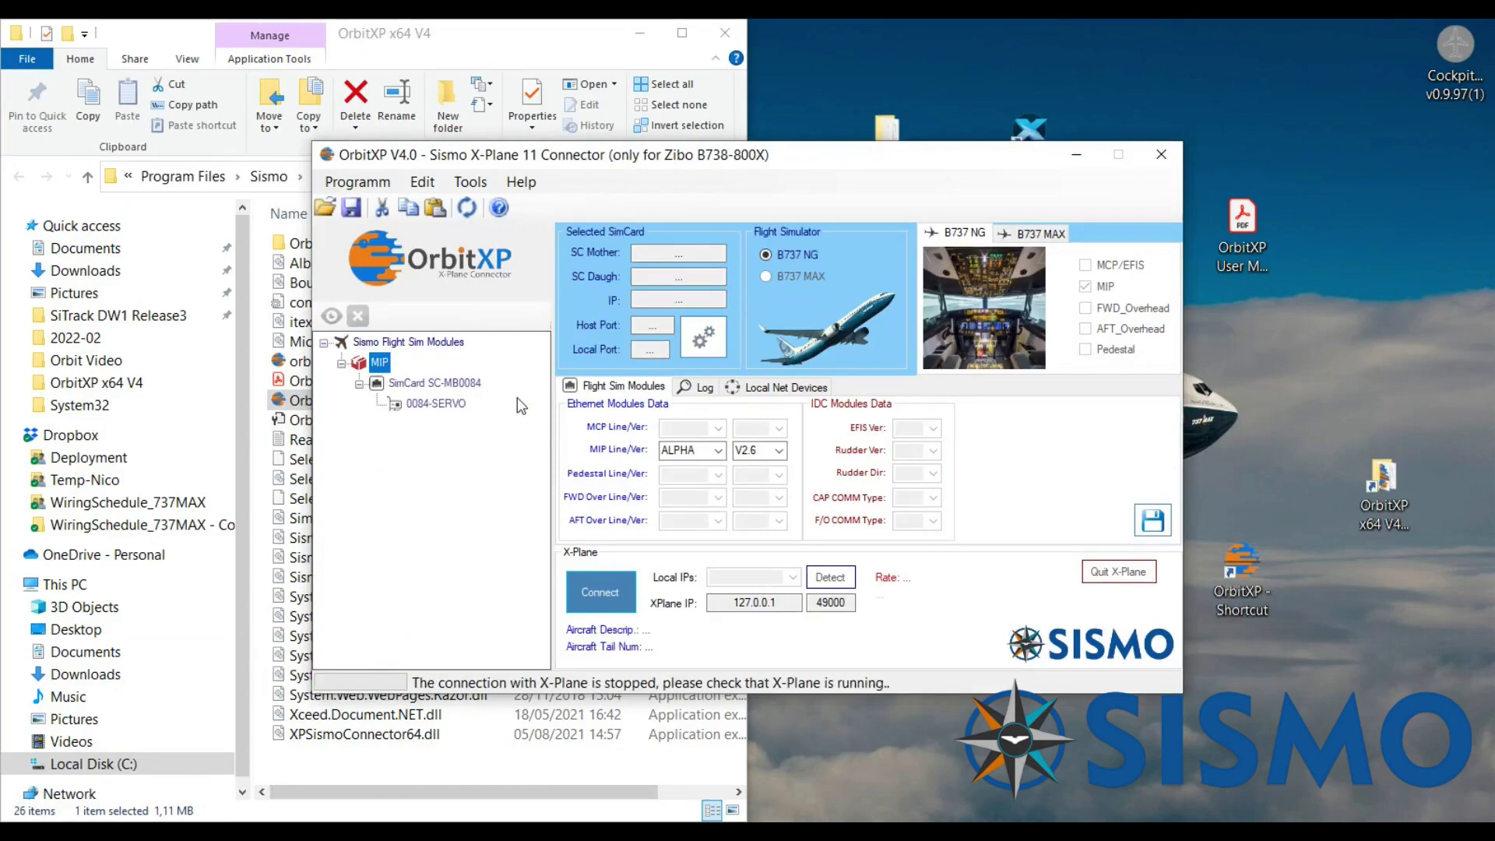
pyautogui.click(442, 404)
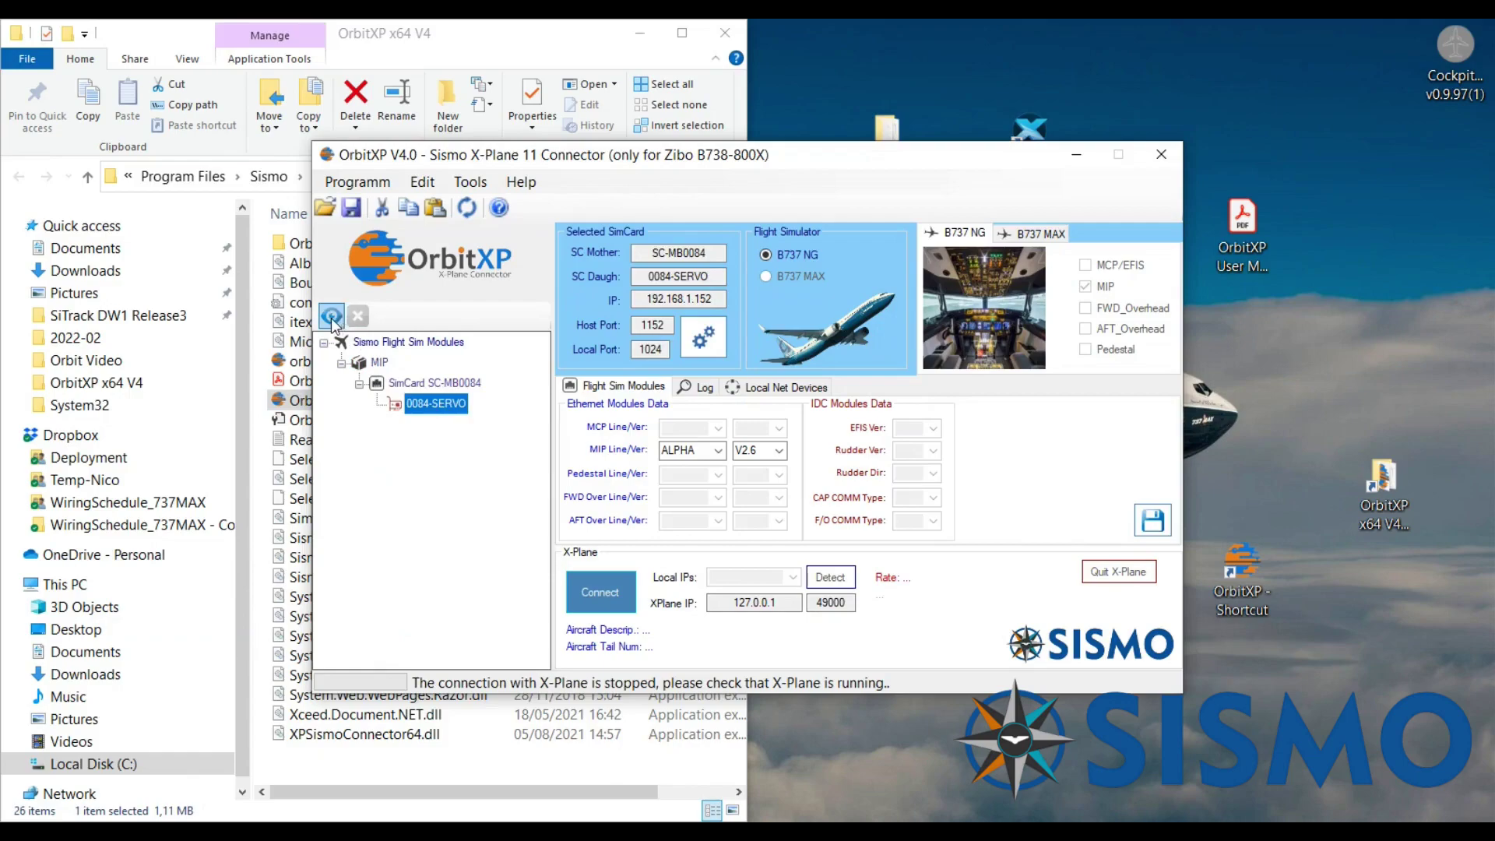
# Step: Open the 0084-SERVO test window, enable all servos, and move Servo1 to about 158.7 degrees
pyautogui.doubleClick(433, 405)
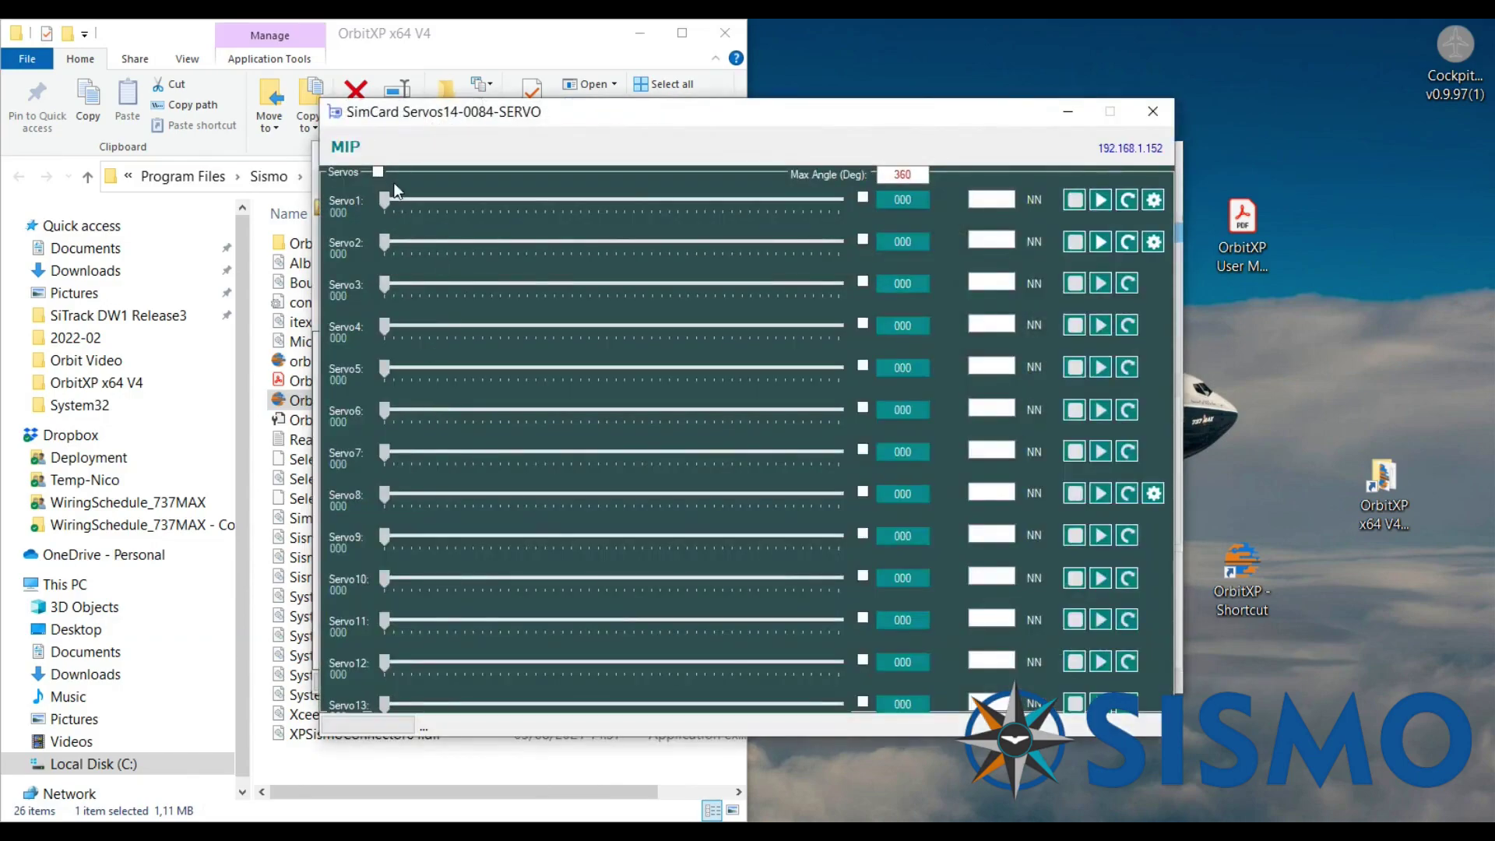
pyautogui.click(378, 172)
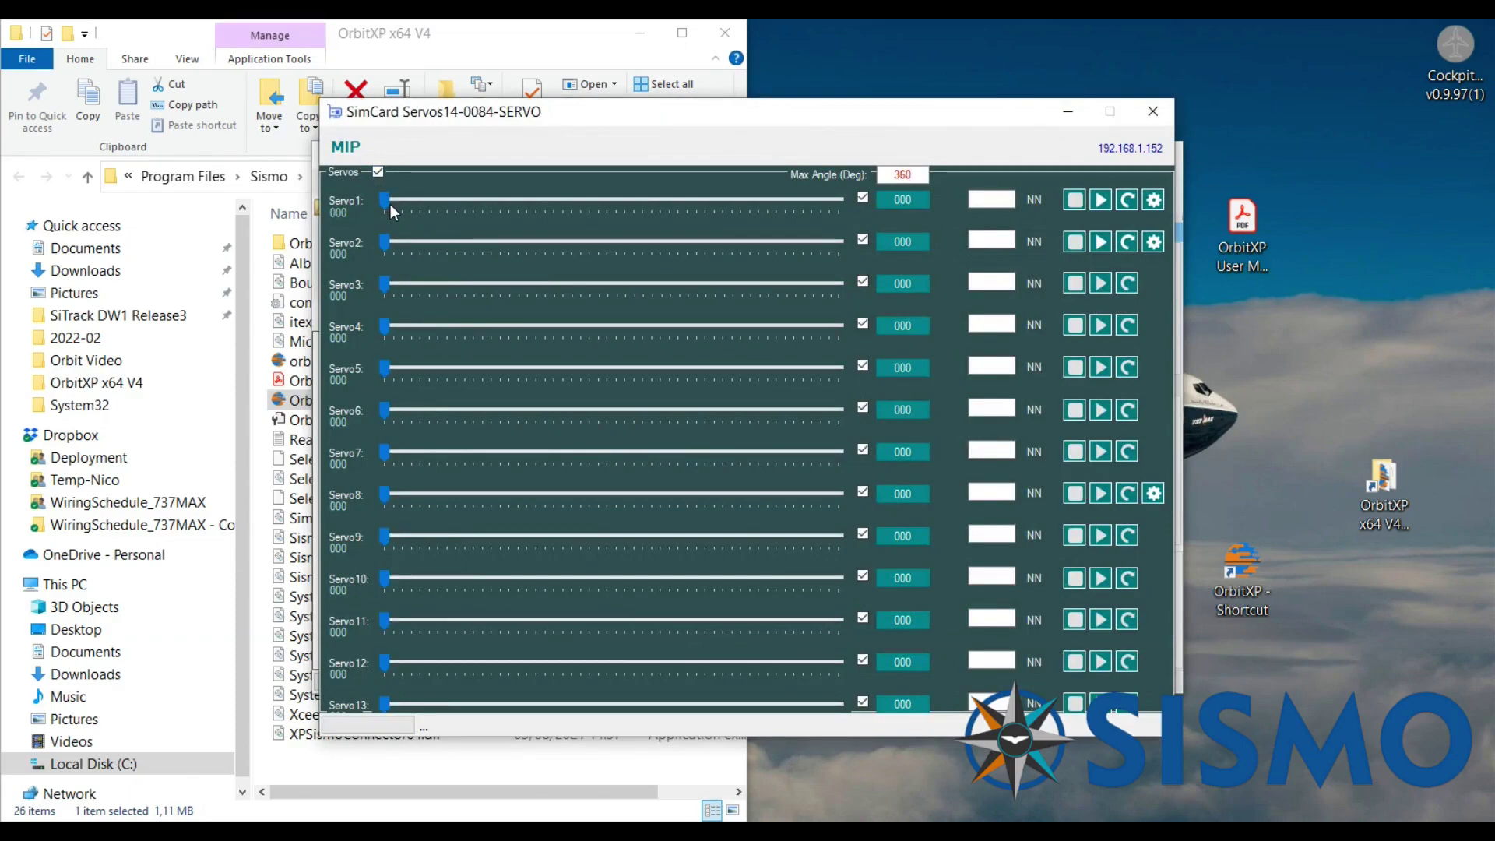
pyautogui.moveTo(388, 206); pyautogui.dragTo(586, 221)
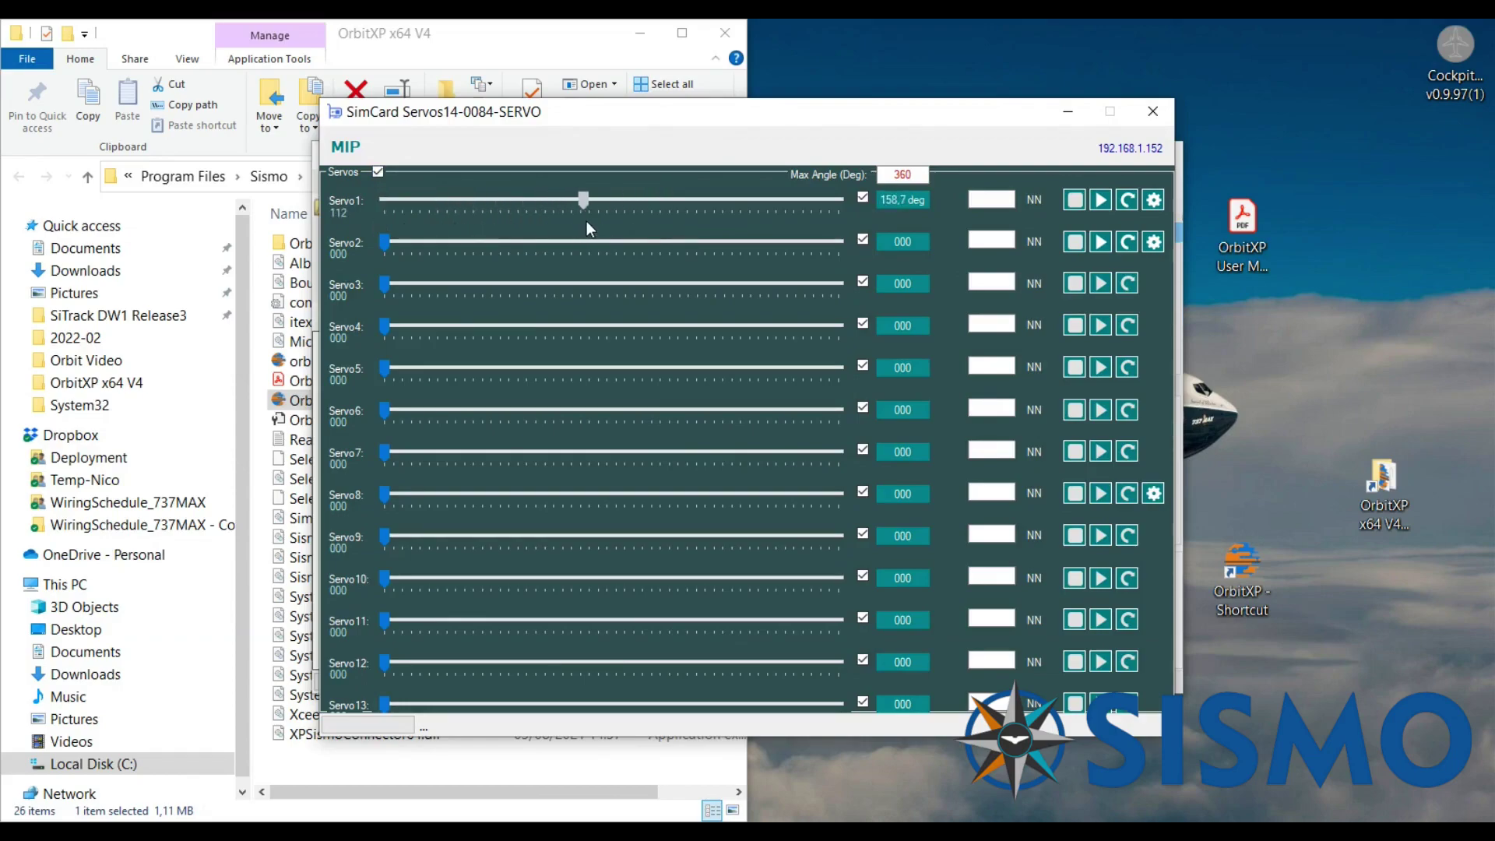
# Step: View the gauge calibration dialogs of Servo1 and Servo2, closing each without changes
pyautogui.click(1154, 201)
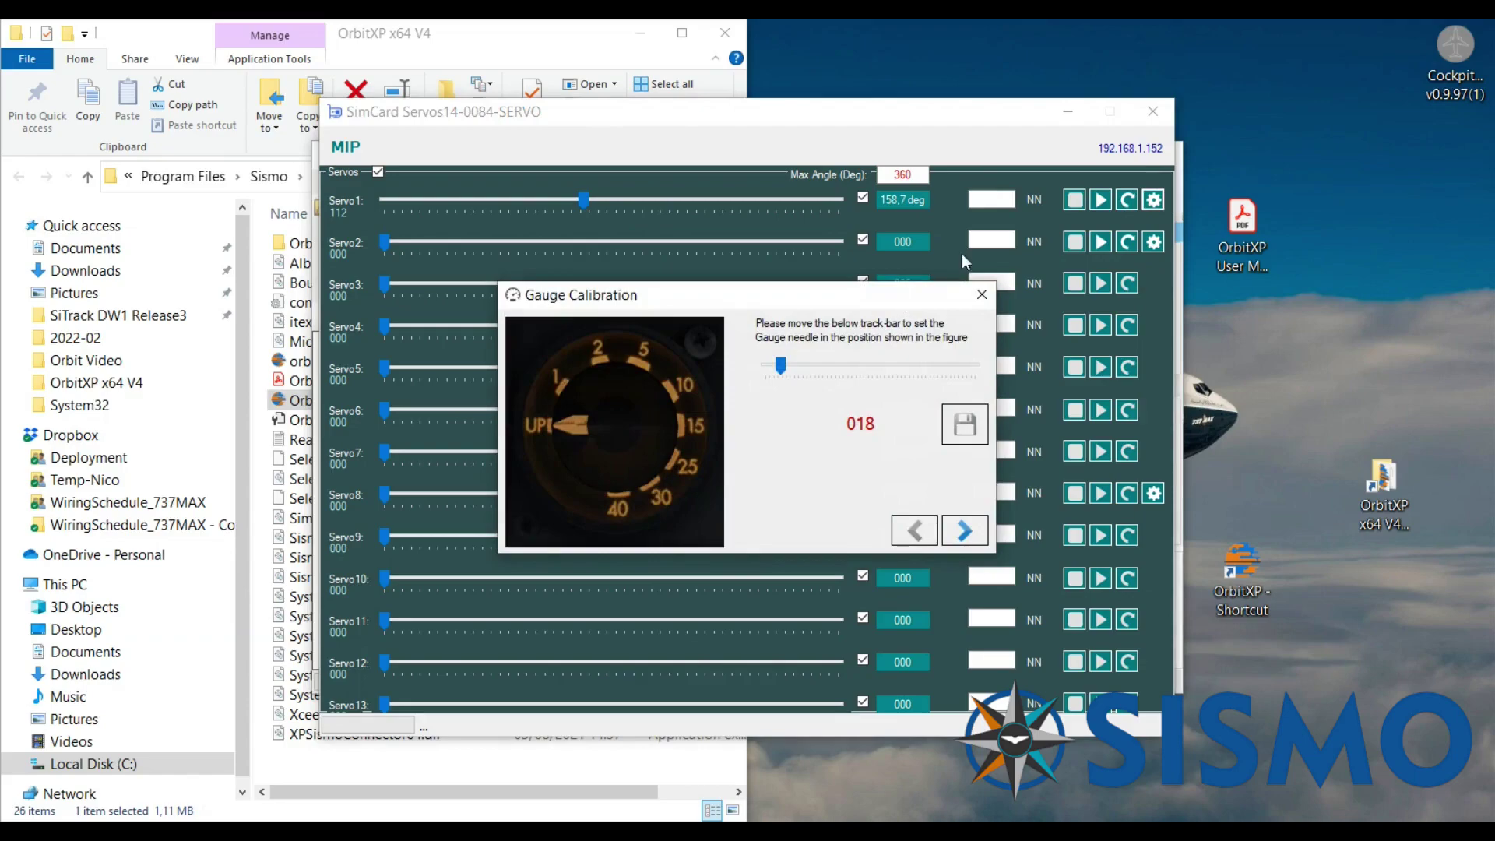
pyautogui.click(982, 294)
pyautogui.click(1154, 241)
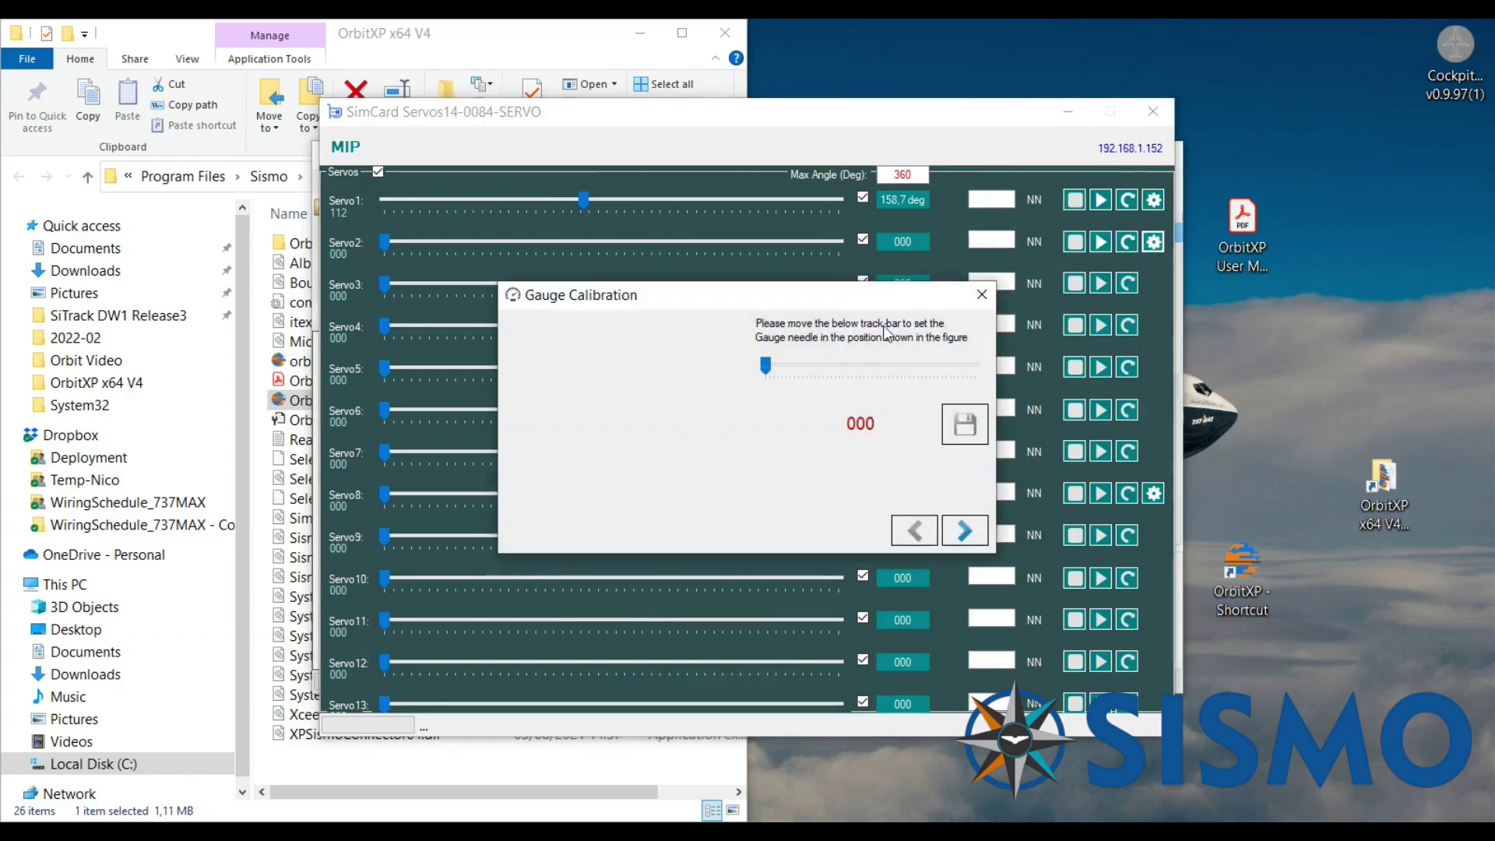
pyautogui.click(981, 295)
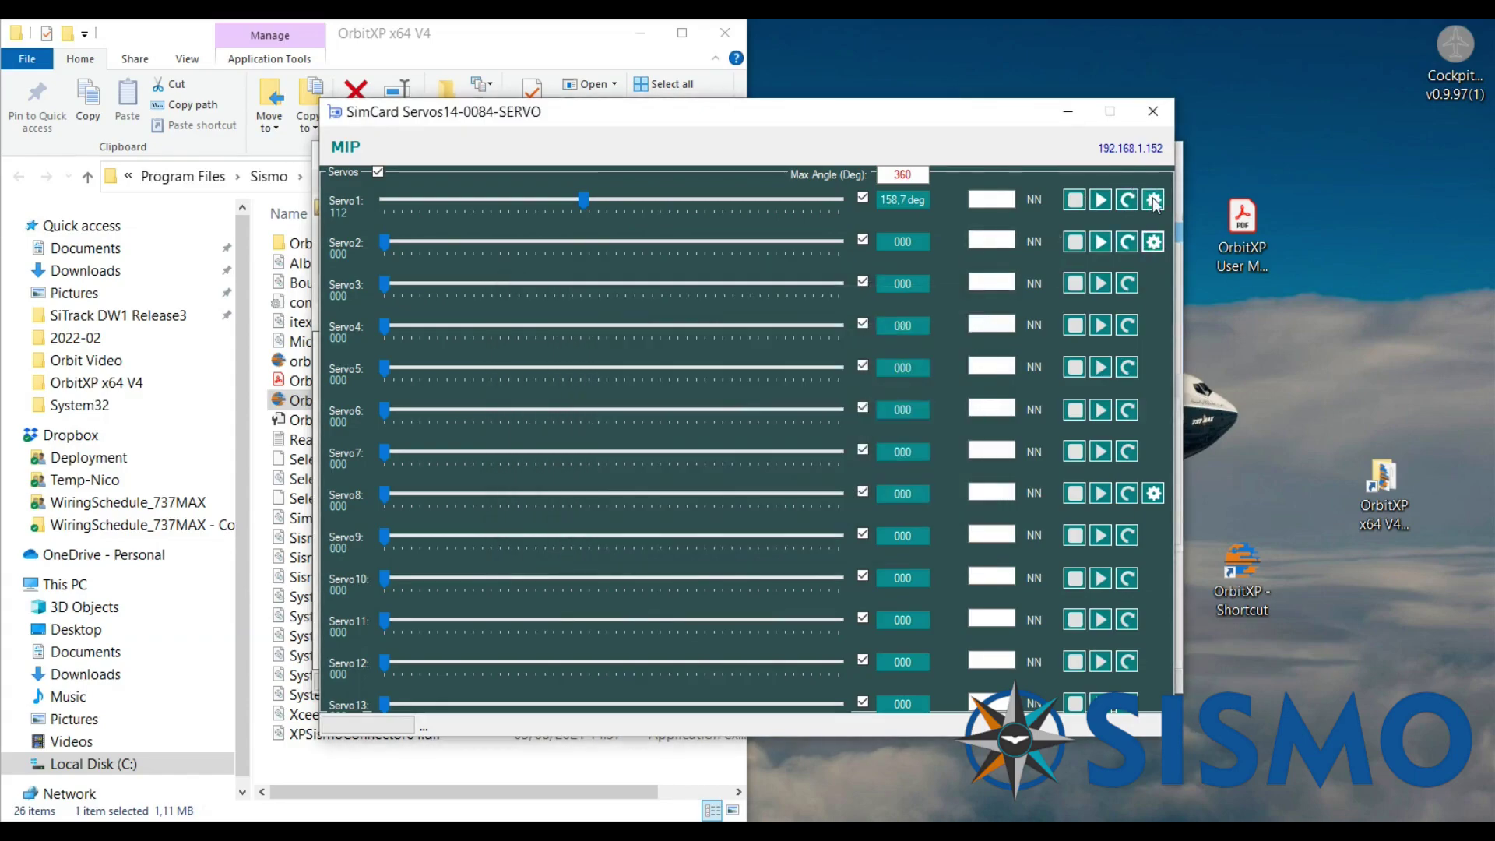
# Step: Reopen Servo1's gauge calibration, adjust the flaps gauge needle for the UP position, and save it
pyautogui.click(1154, 201)
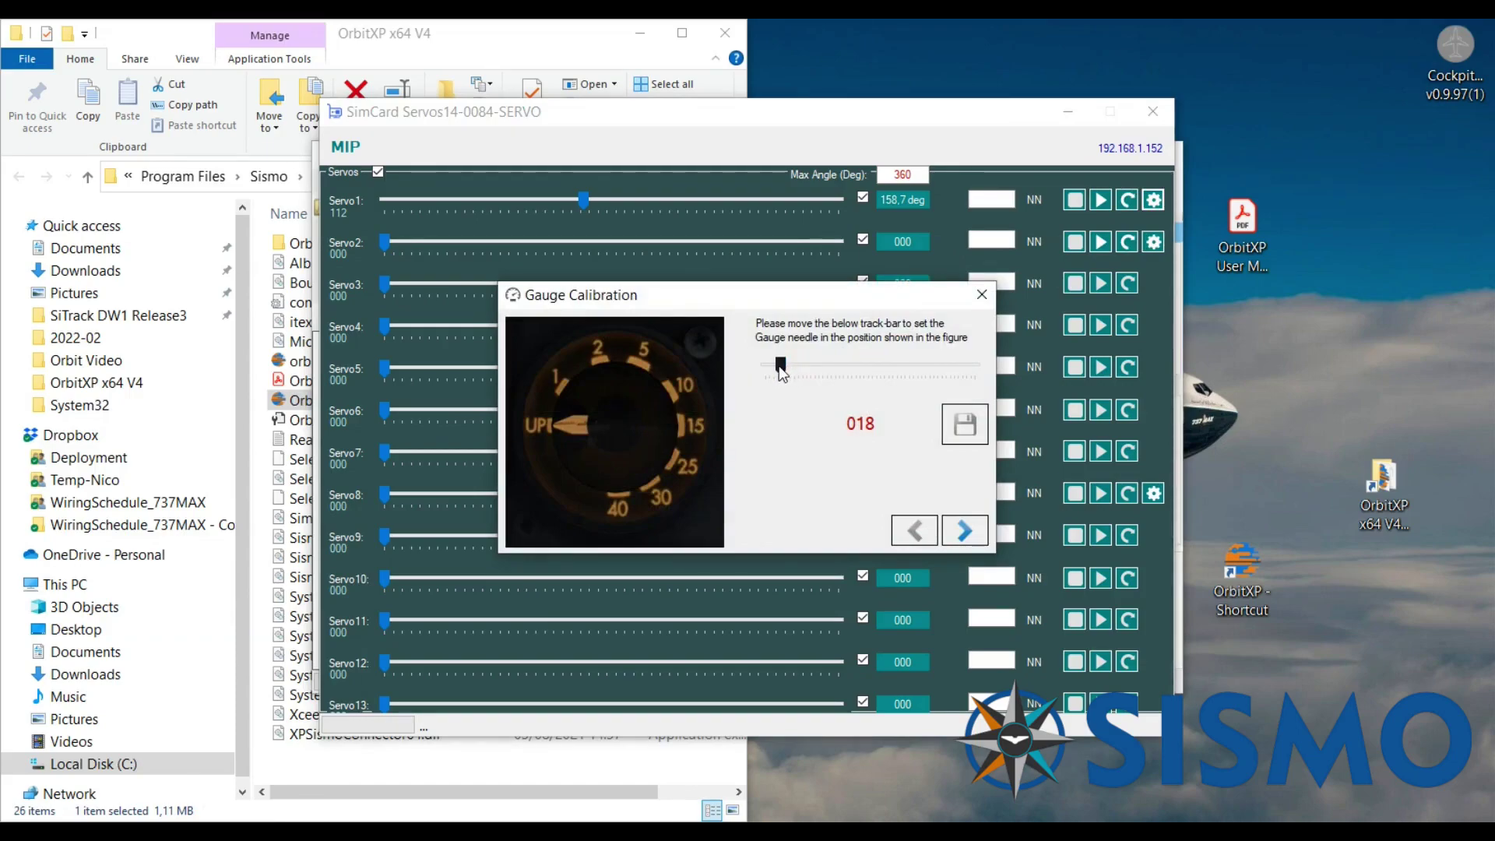
pyautogui.moveTo(782, 374); pyautogui.dragTo(783, 375)
pyautogui.click(964, 425)
# Step: Calibrate the flaps gauge's position 1 at 047 and position 2 at 068, saving each value
pyautogui.click(973, 532)
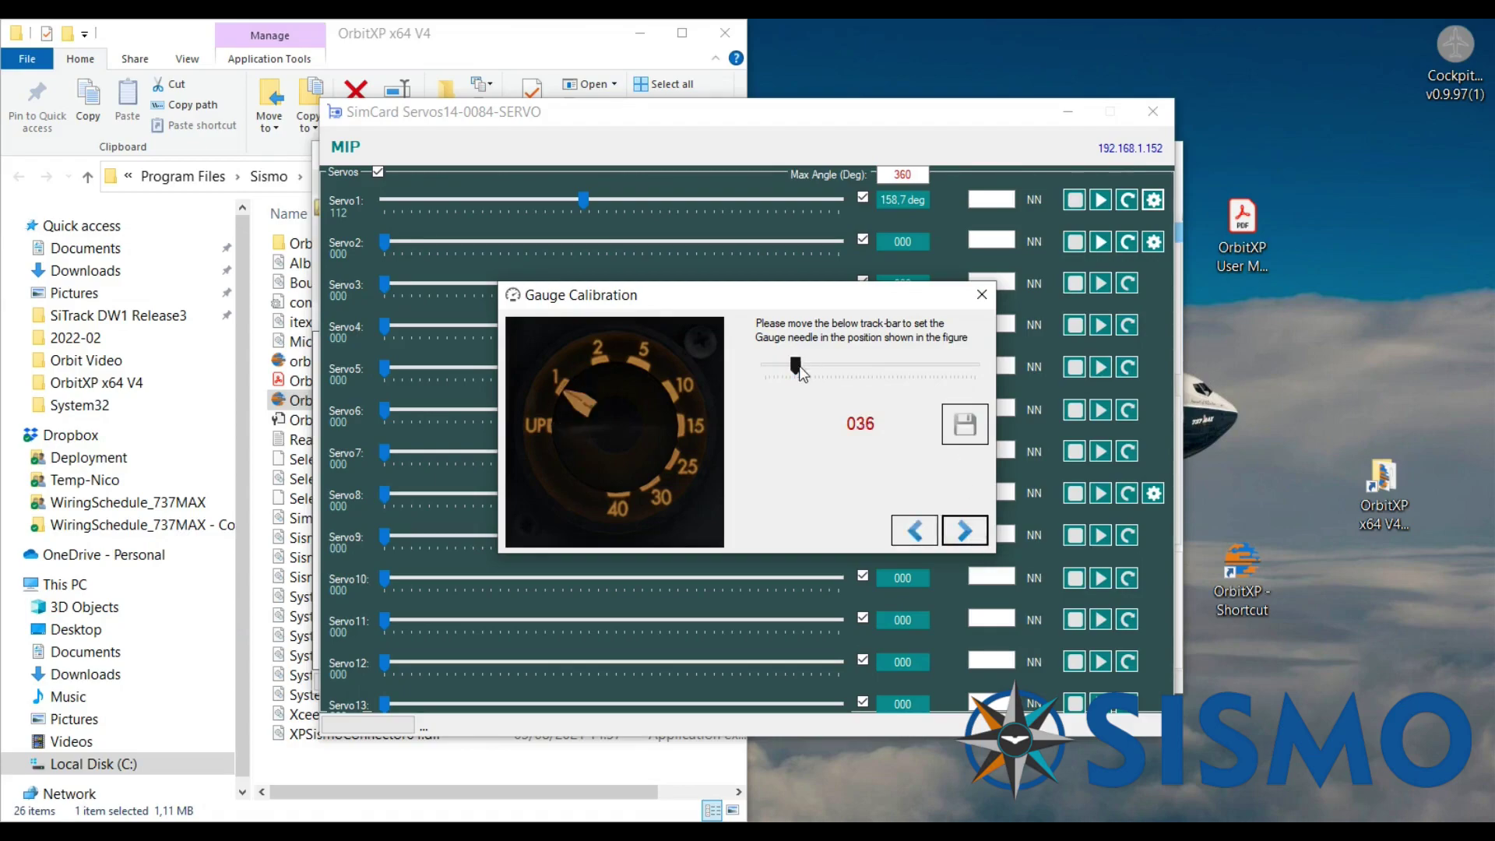
pyautogui.moveTo(800, 369); pyautogui.dragTo(811, 371)
pyautogui.click(964, 424)
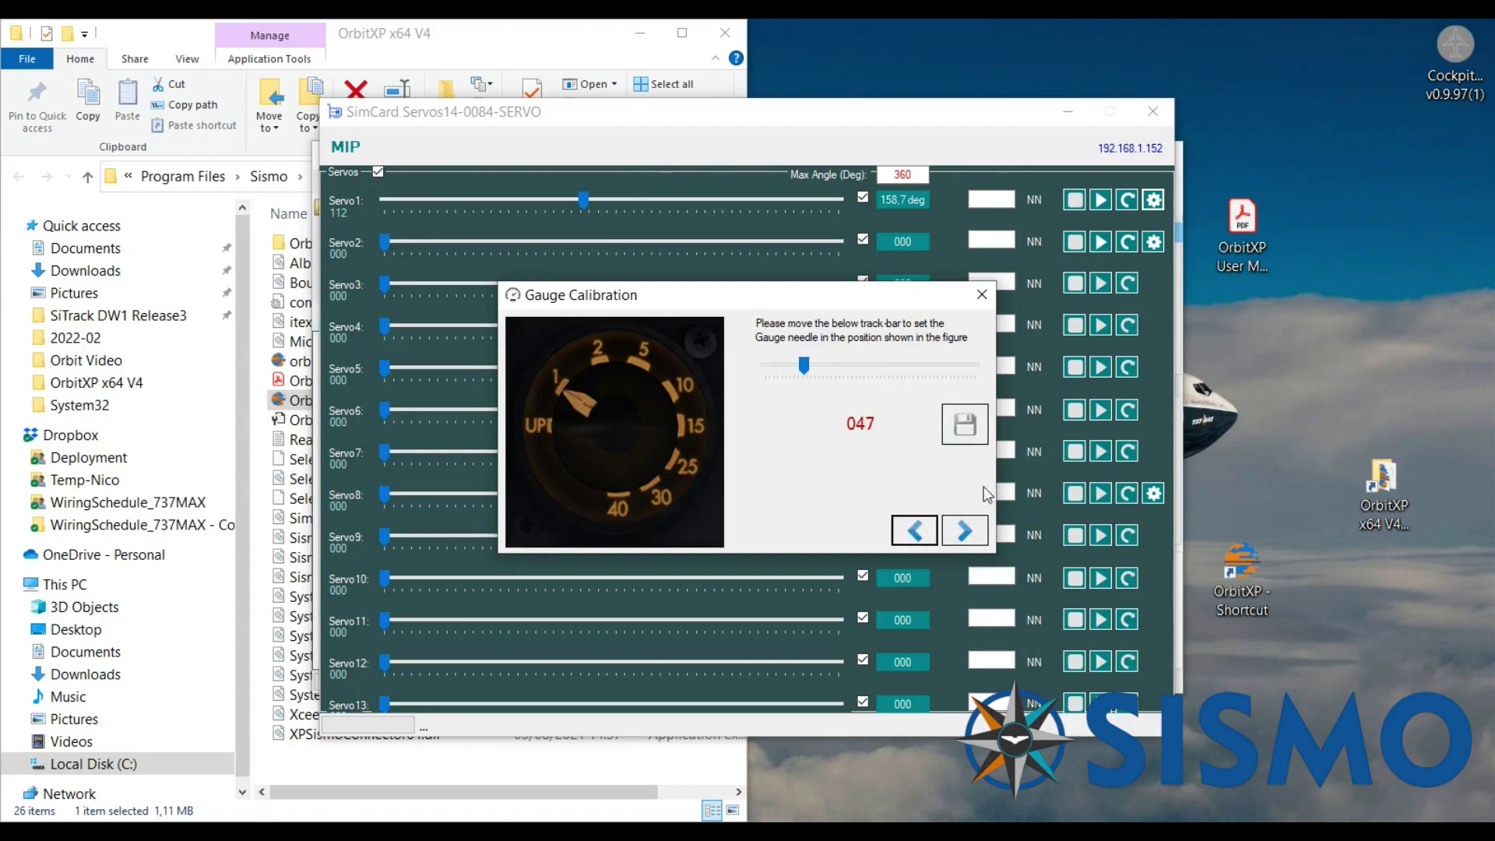
pyautogui.click(967, 534)
pyautogui.moveTo(817, 366); pyautogui.dragTo(823, 366)
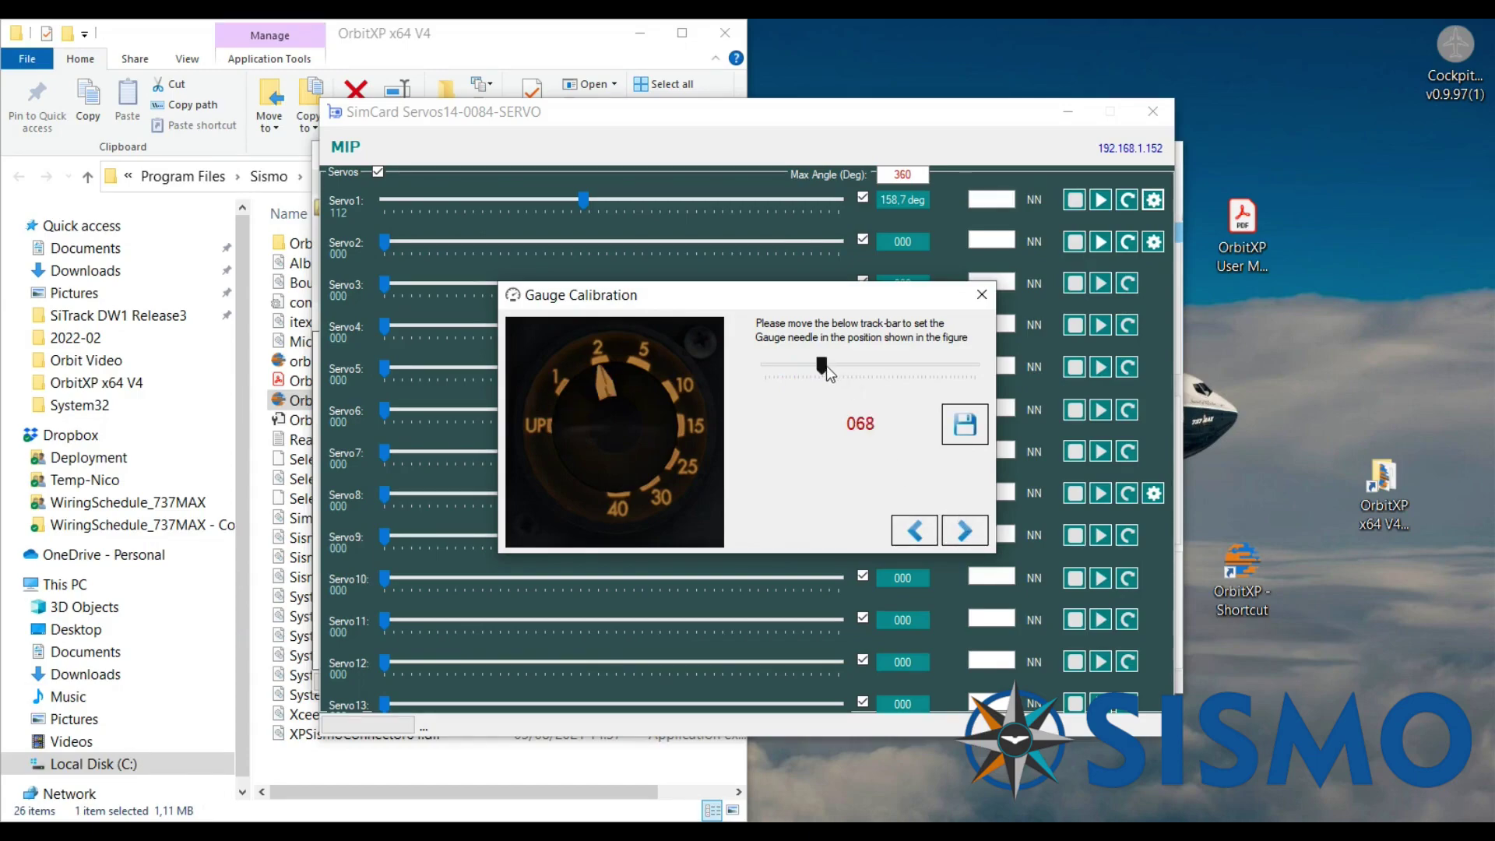
pyautogui.click(964, 424)
# Step: Calibrate the flaps gauge's position 5 at 109 and position 10 at 159, saving each value
pyautogui.click(965, 536)
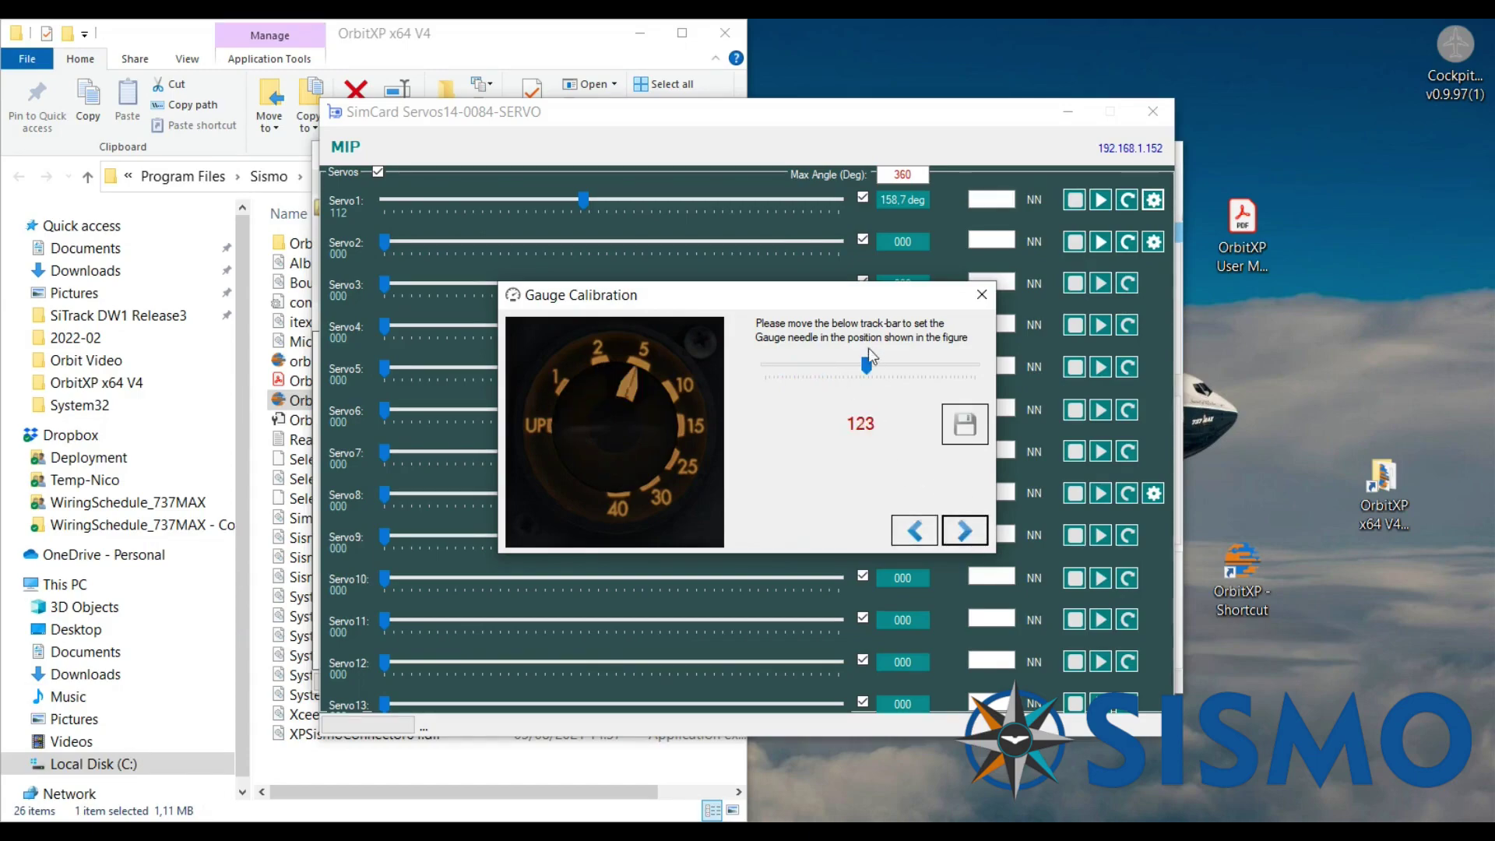
pyautogui.moveTo(868, 366); pyautogui.dragTo(855, 366)
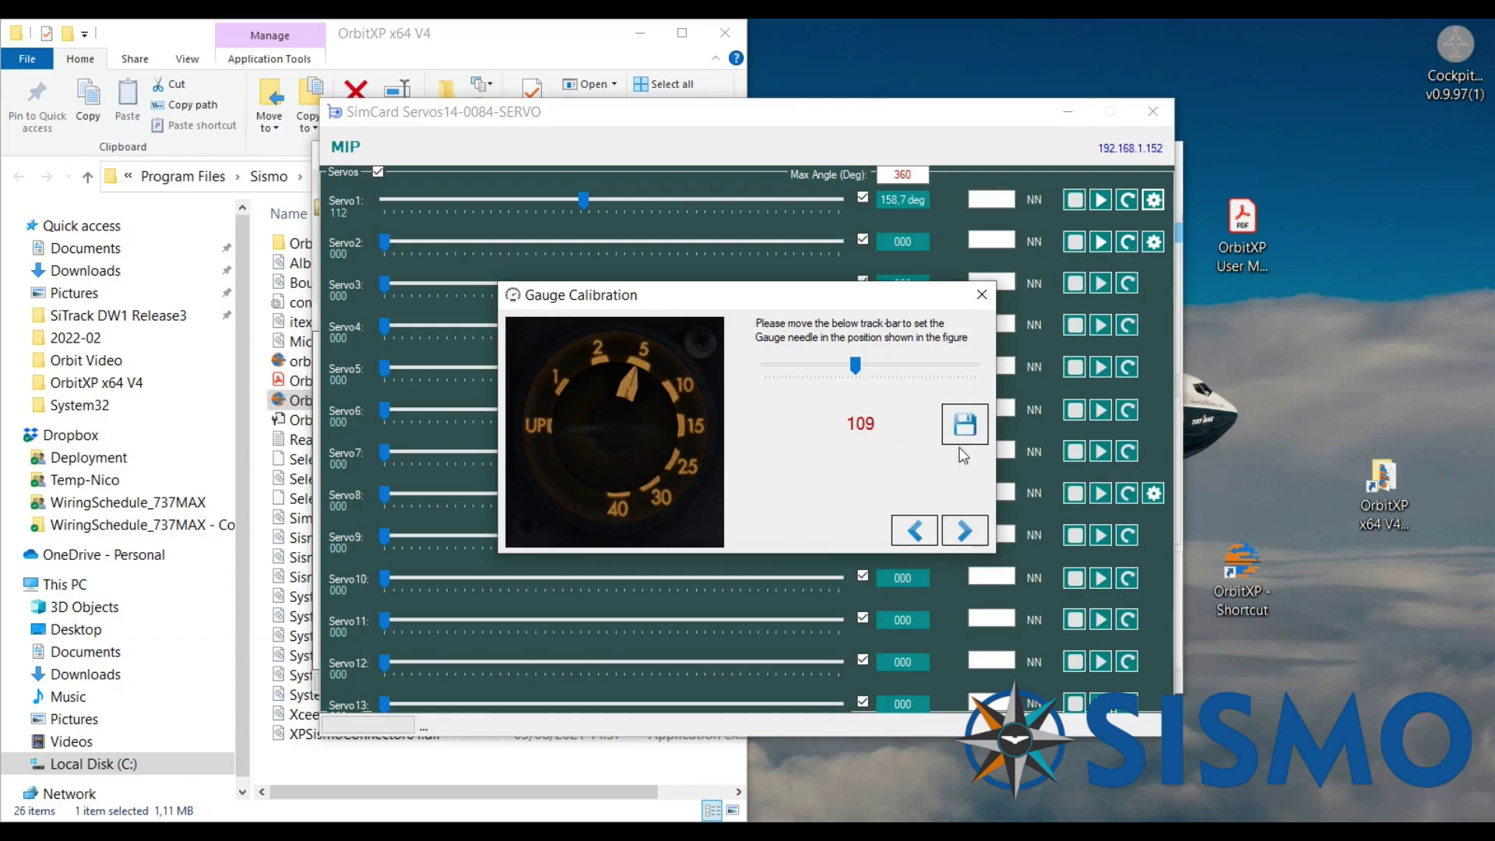
pyautogui.click(964, 424)
pyautogui.click(965, 532)
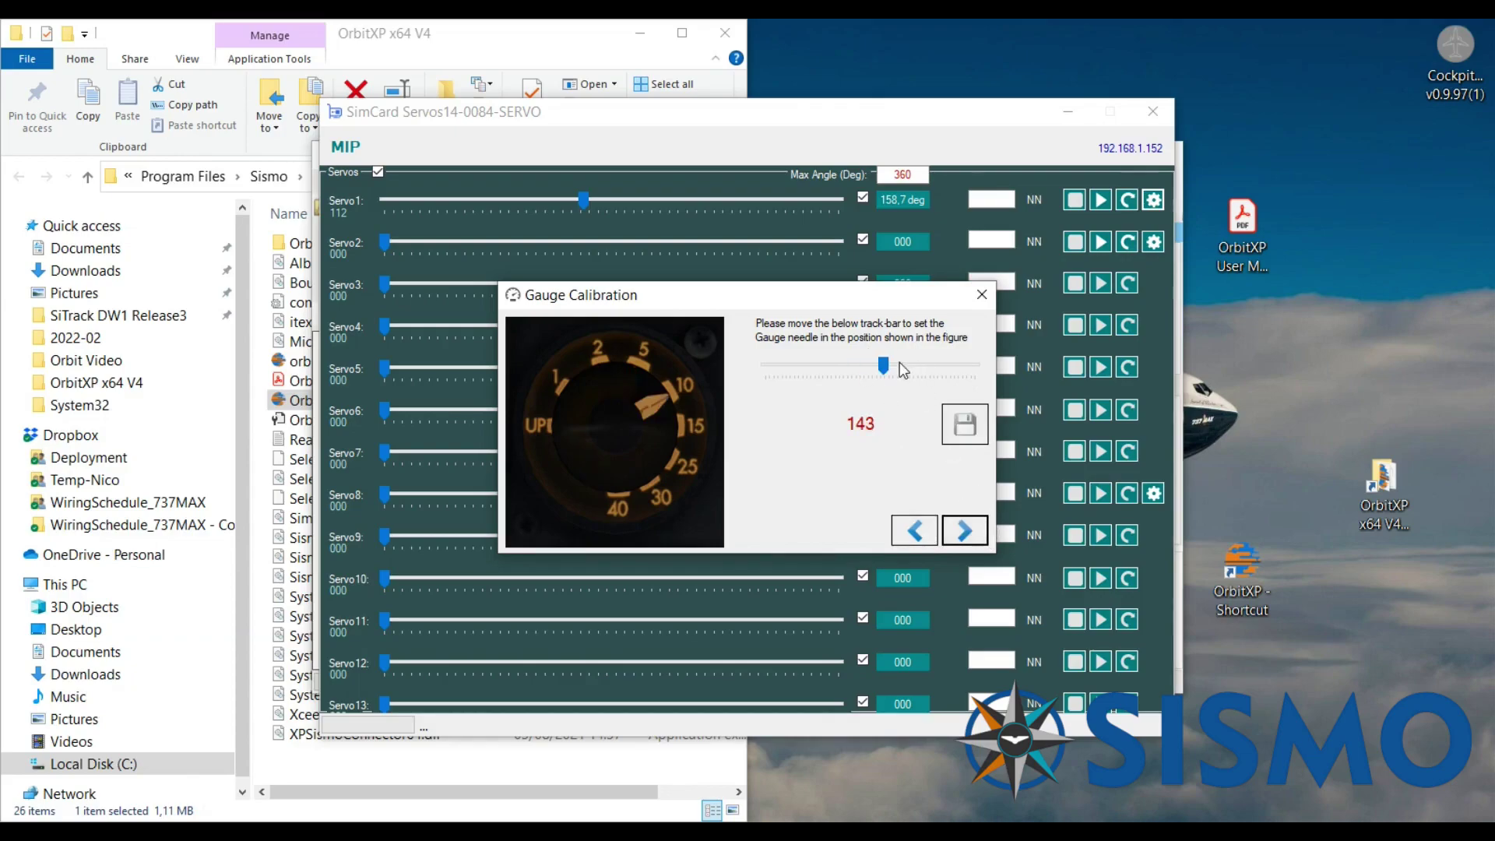
pyautogui.moveTo(885, 366); pyautogui.dragTo(896, 366)
pyautogui.click(969, 430)
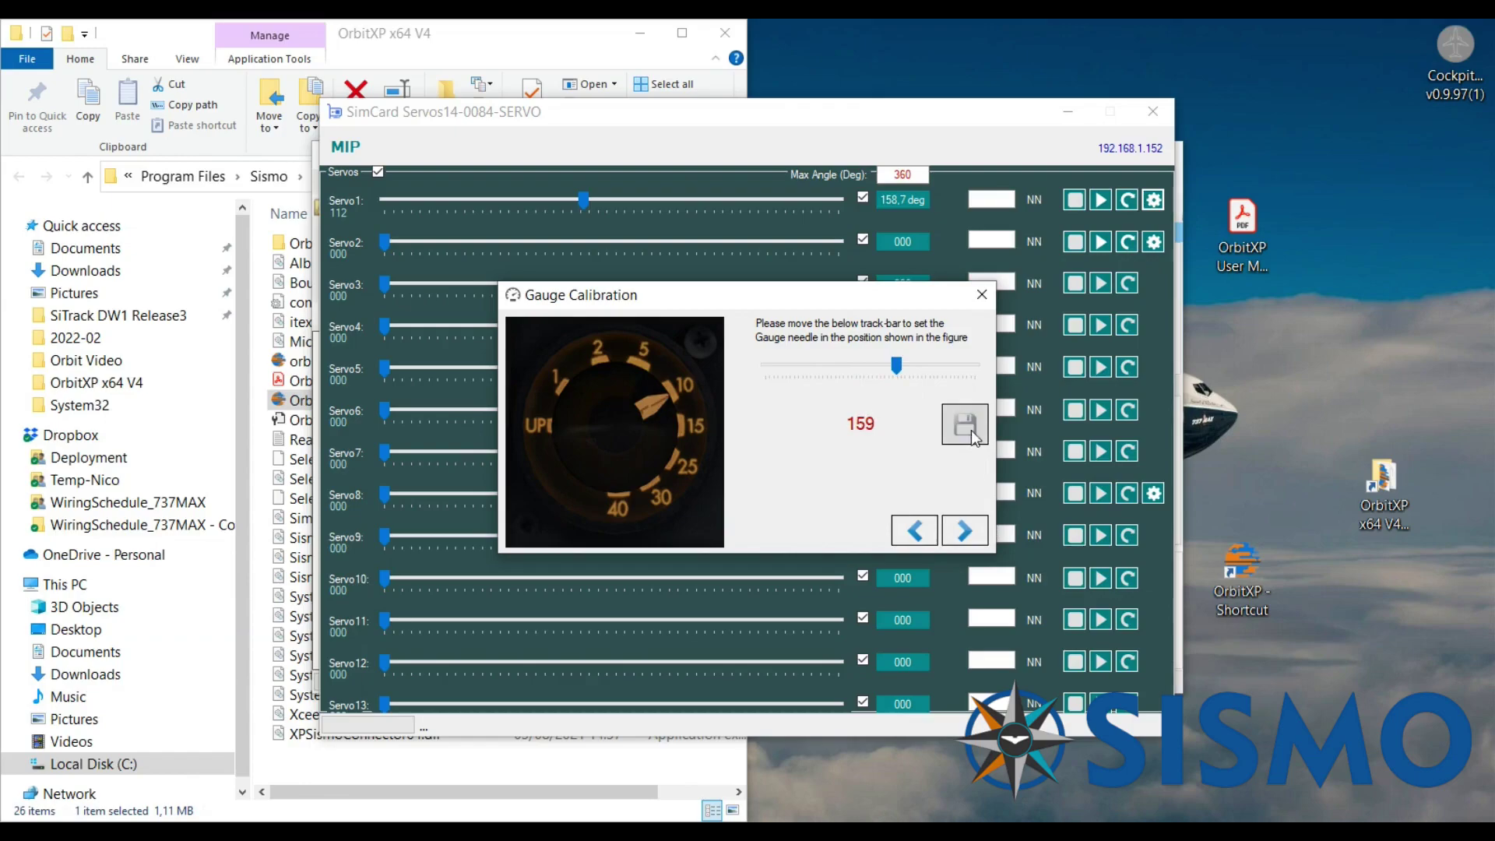
# Step: Set the flaps gauge's calibration value for position 15 to 182
pyautogui.click(965, 536)
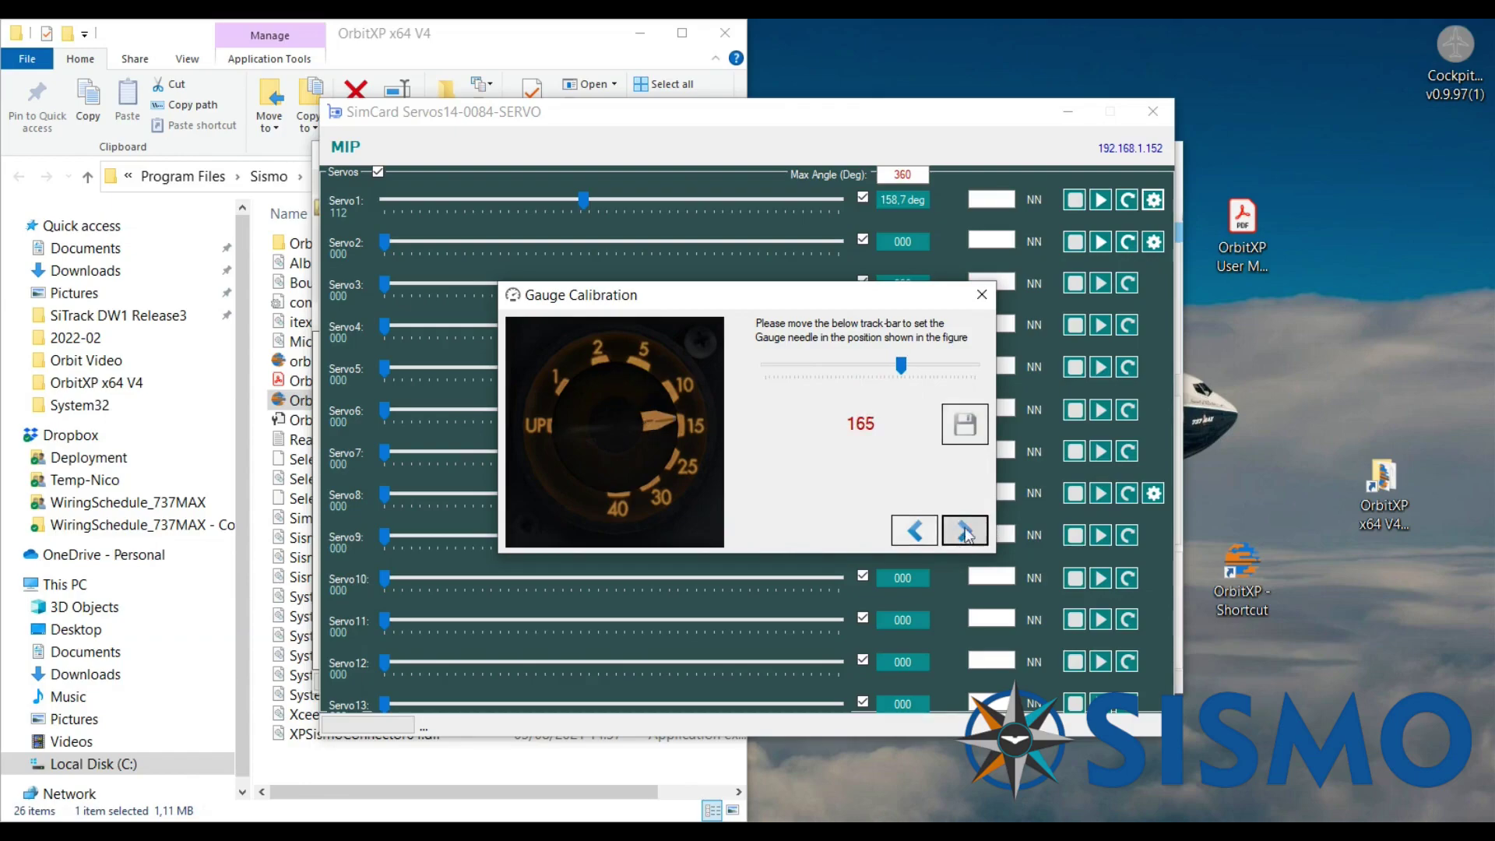
pyautogui.moveTo(904, 366); pyautogui.dragTo(915, 366)
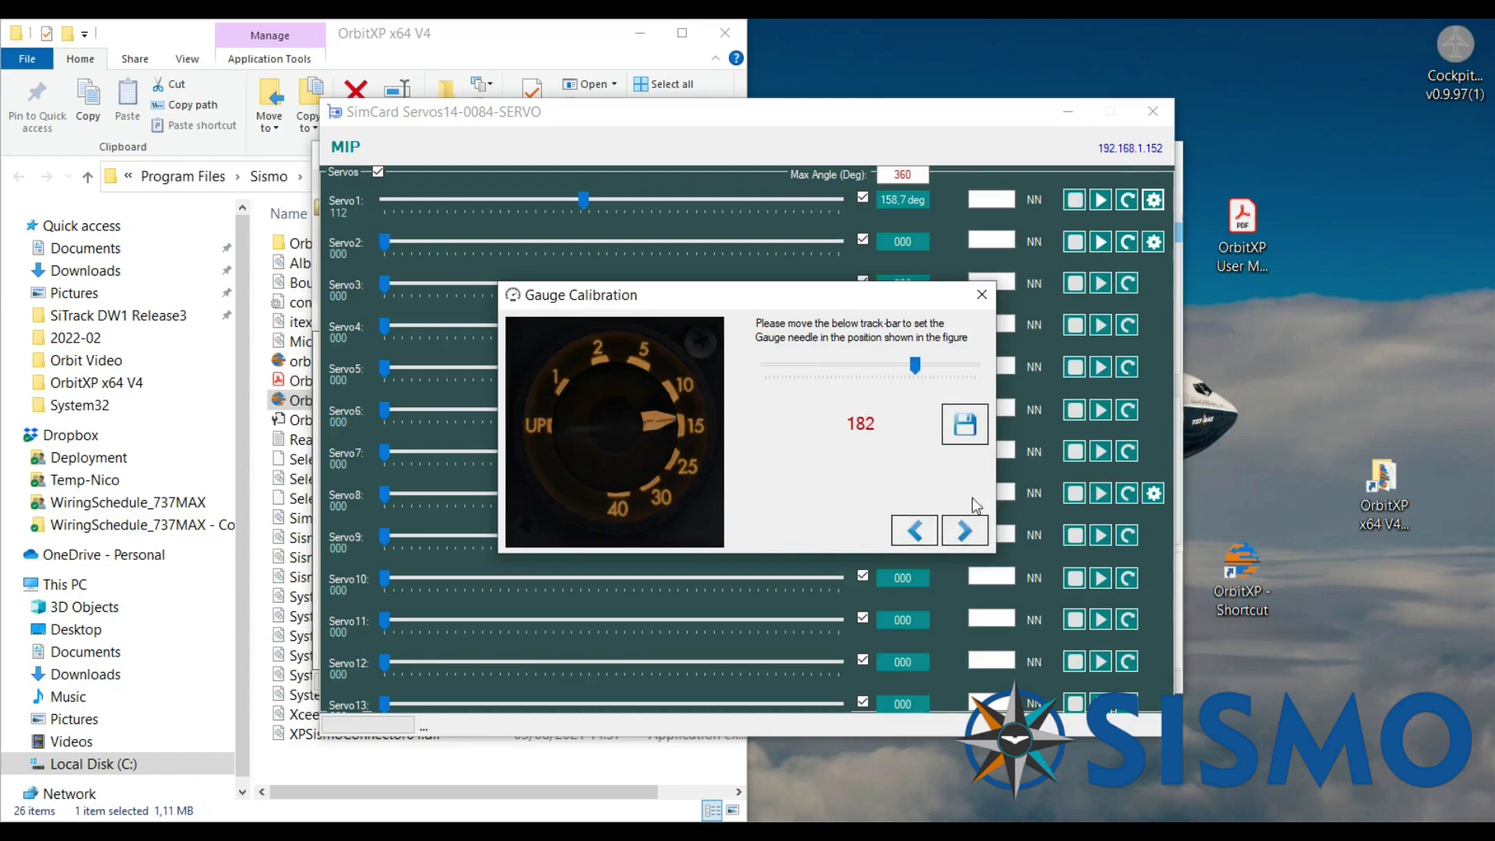